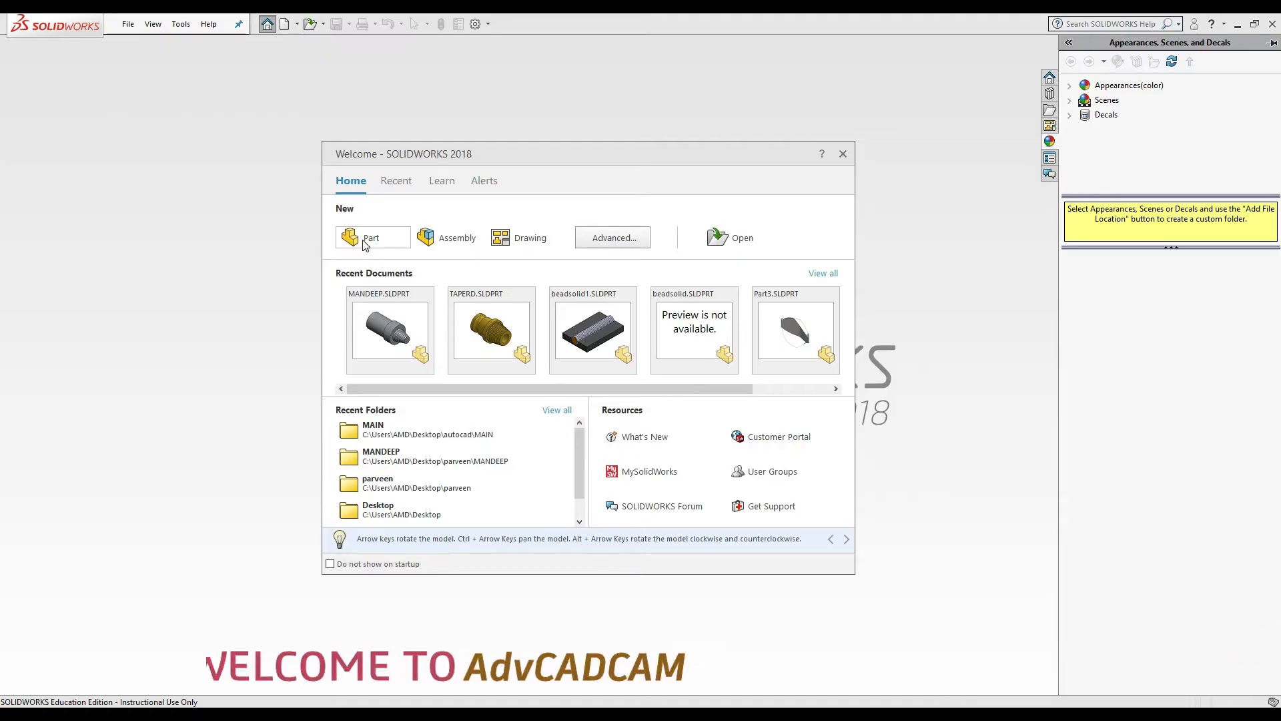
# Create a new part and start a sketch on the Front Plane
pyautogui.click(363, 239)
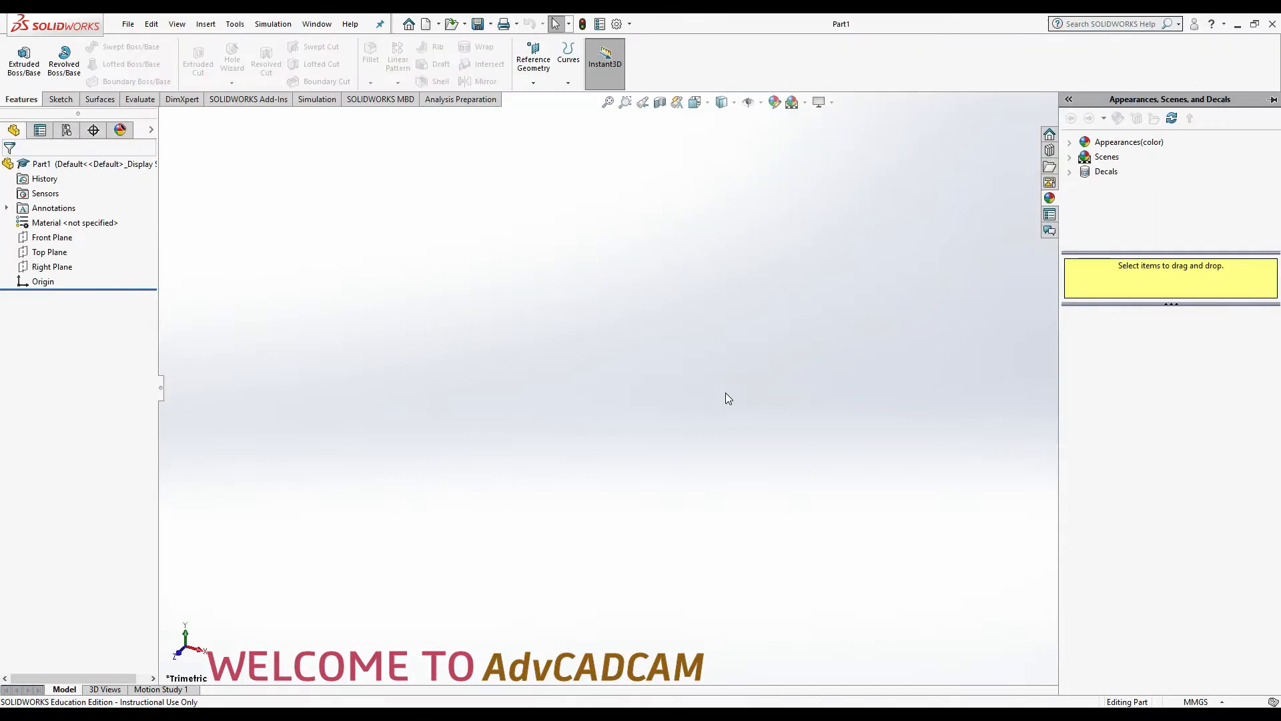
pyautogui.click(64, 96)
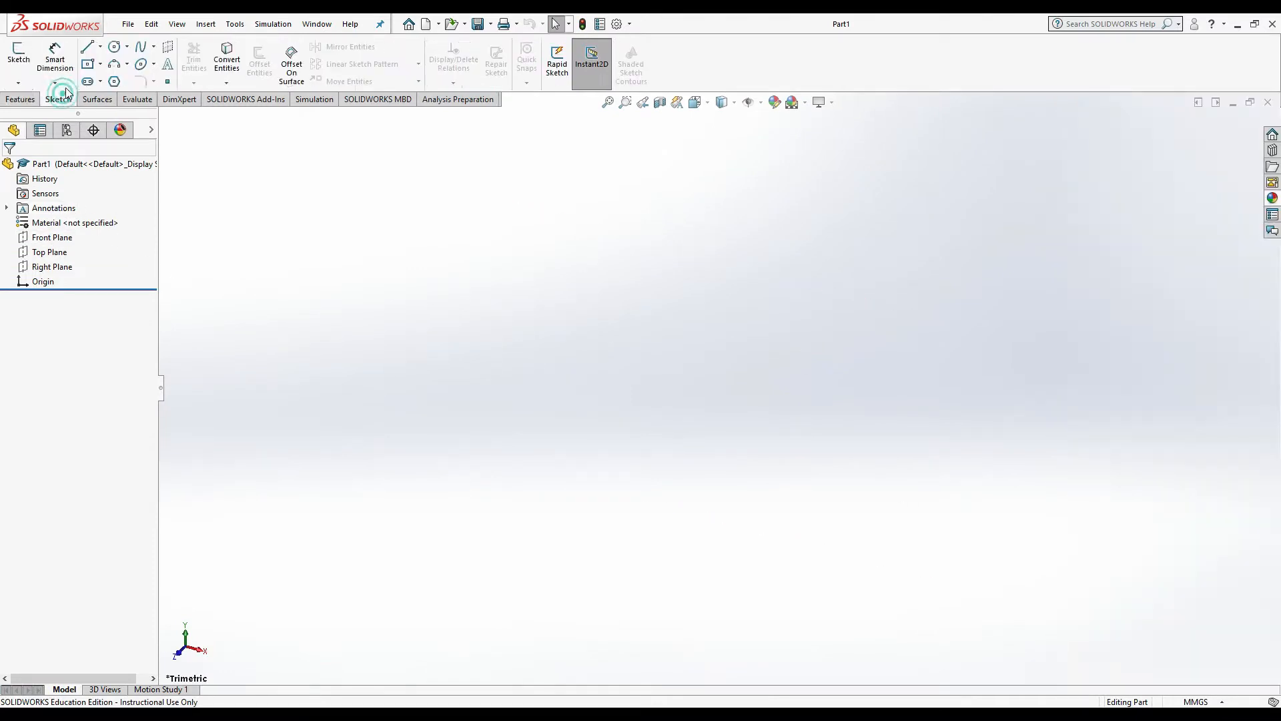
pyautogui.click(18, 59)
pyautogui.click(602, 266)
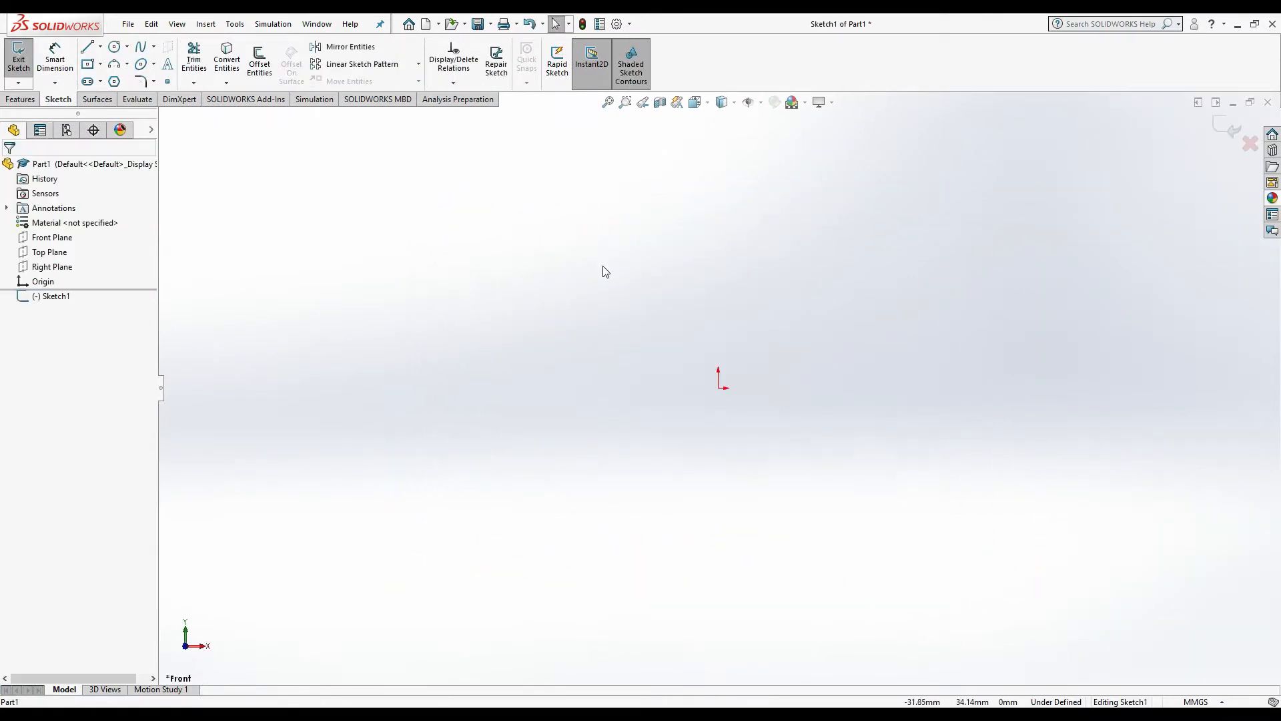
# Sketch an open stepped outline from the origin: base line about 119 mm, vertical edge, horizontal step, second vertical edge, short slope and flat top edge
pyautogui.click(719, 388)
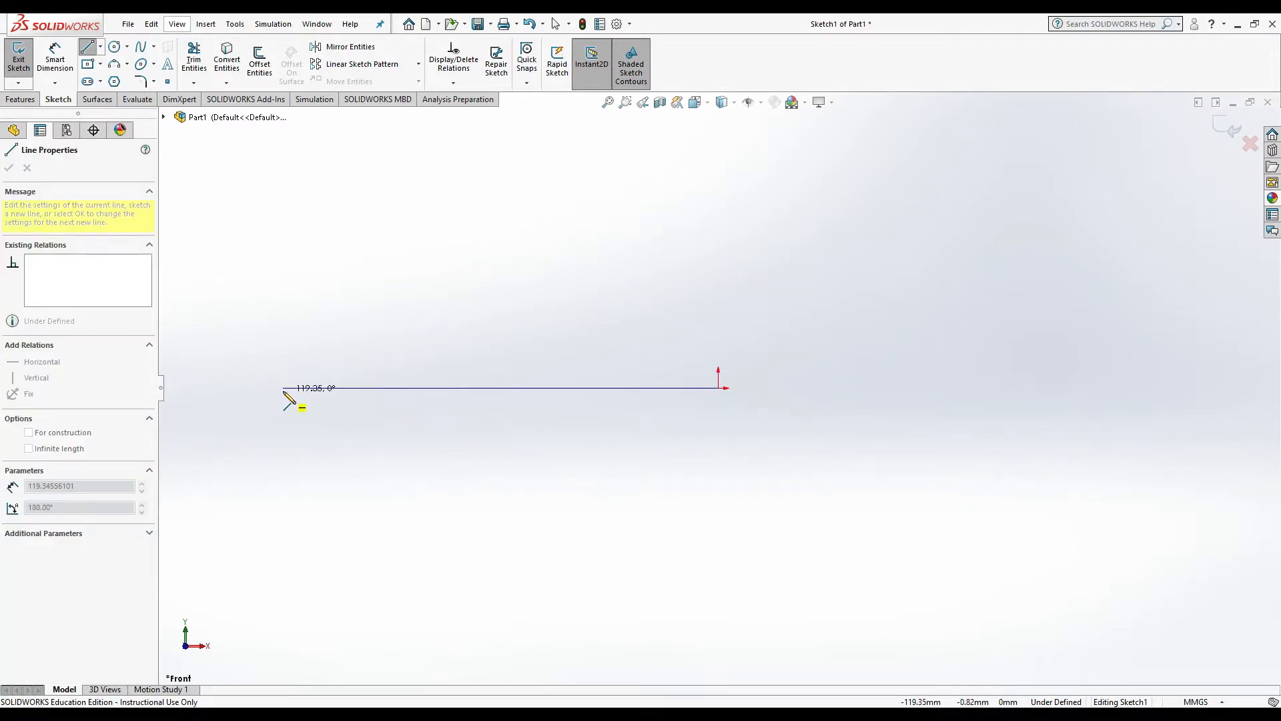
pyautogui.click(283, 389)
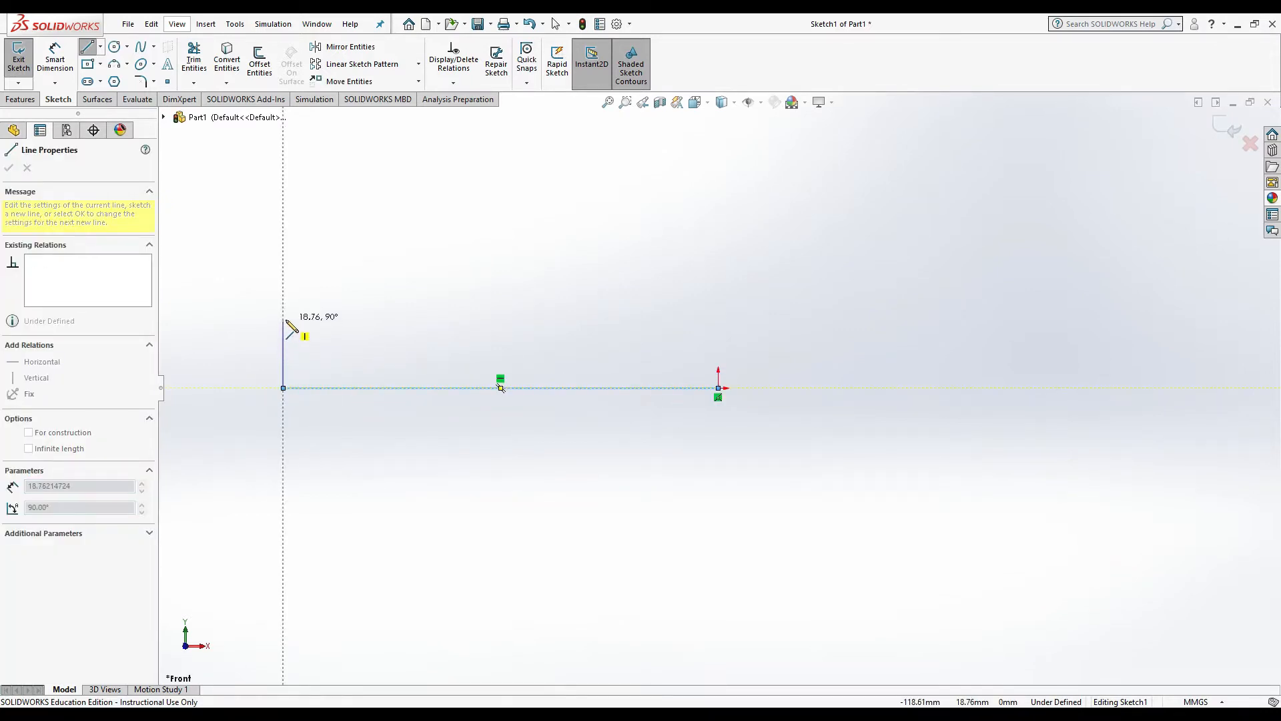
pyautogui.click(284, 331)
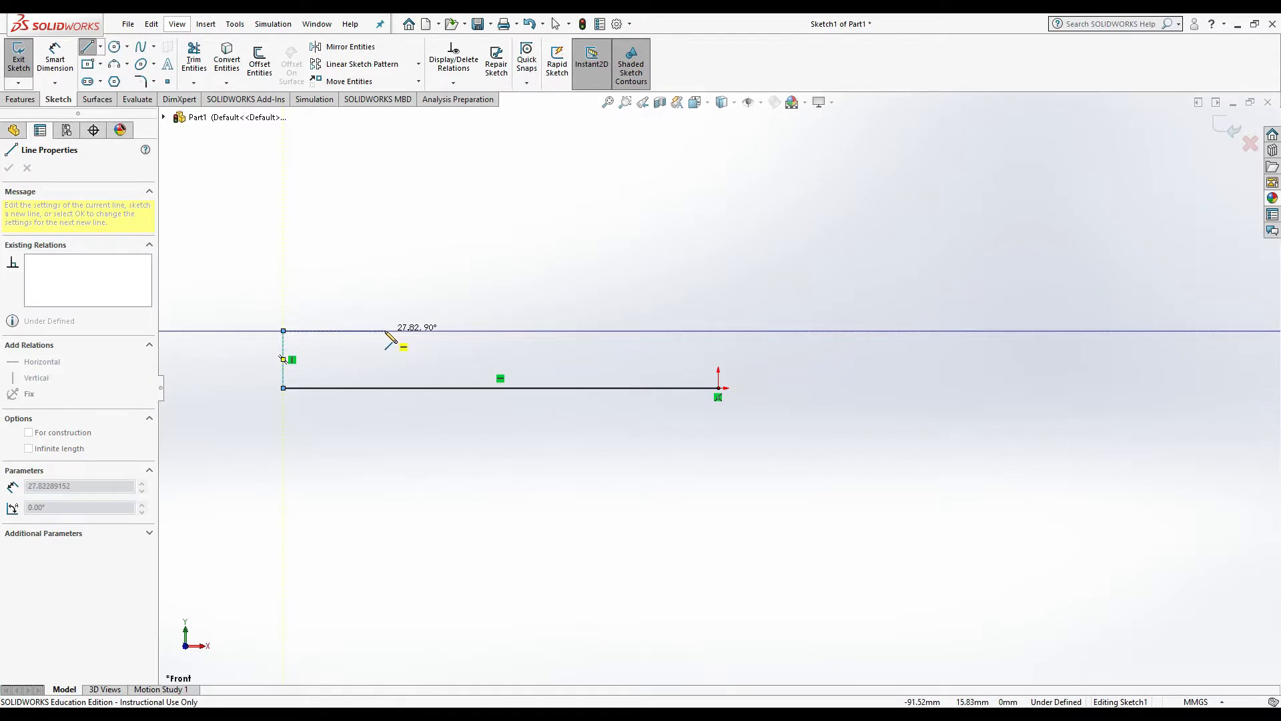
pyautogui.click(379, 330)
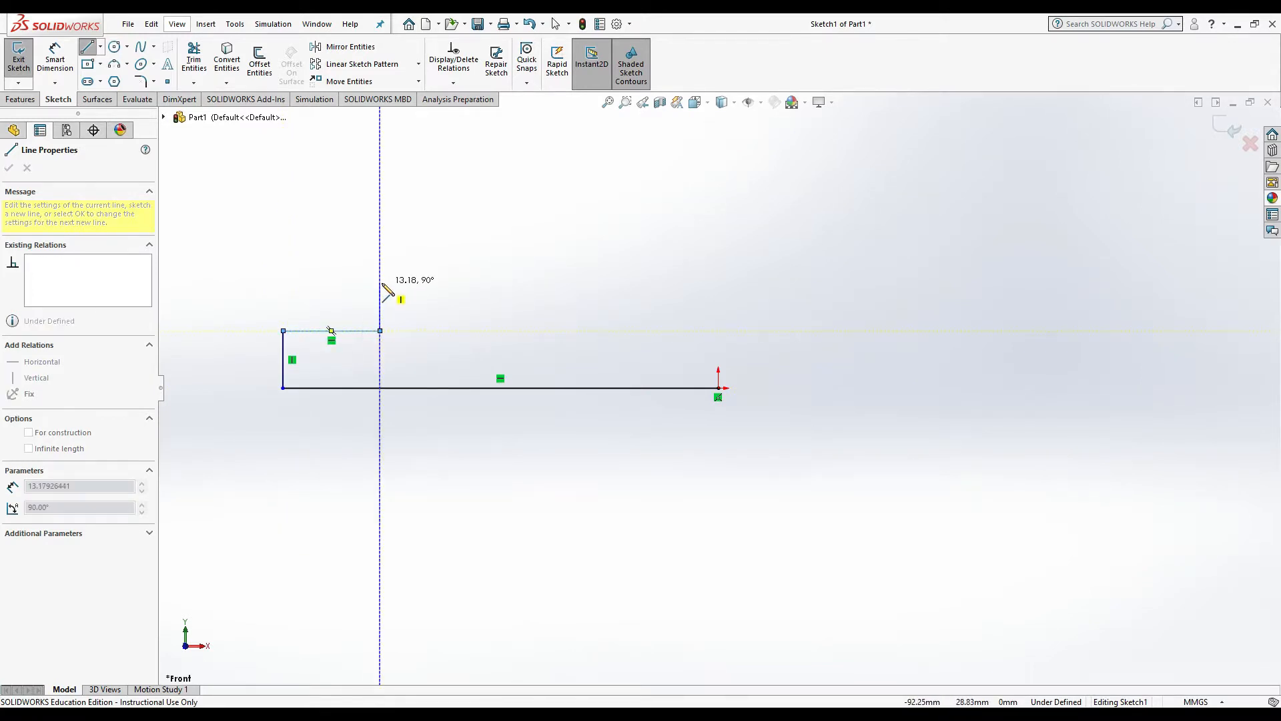
pyautogui.click(379, 282)
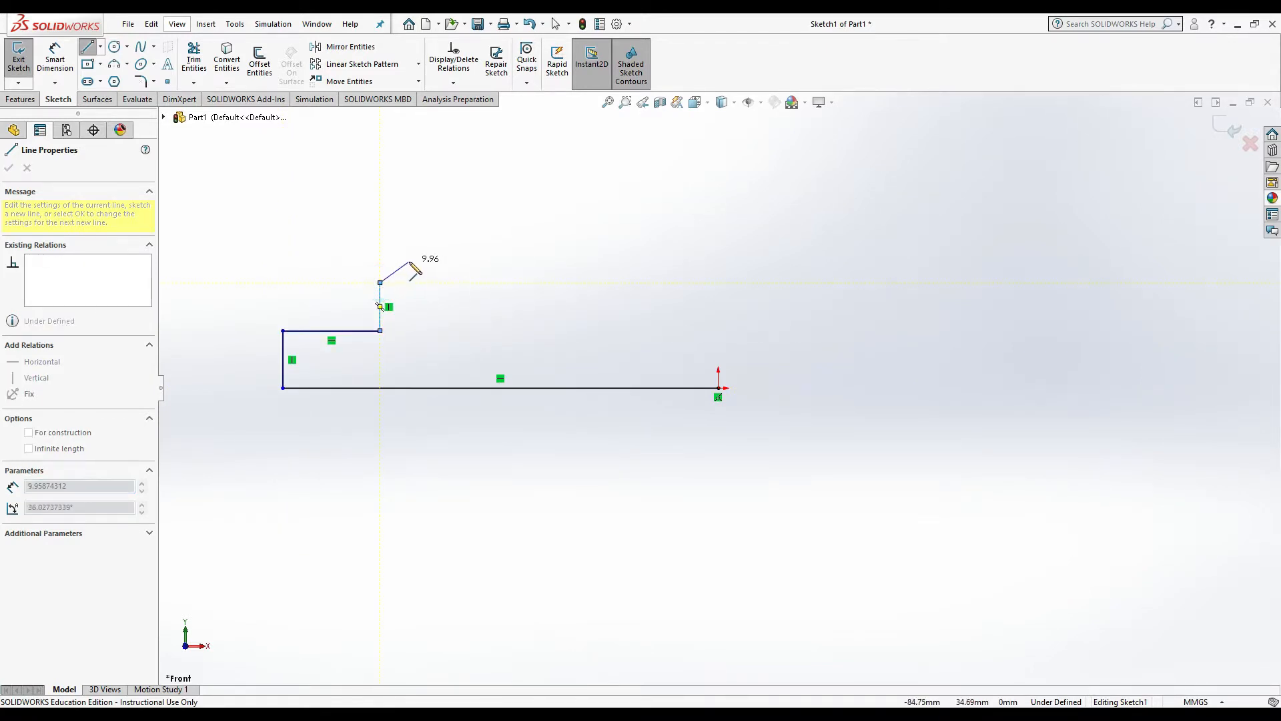
pyautogui.click(404, 266)
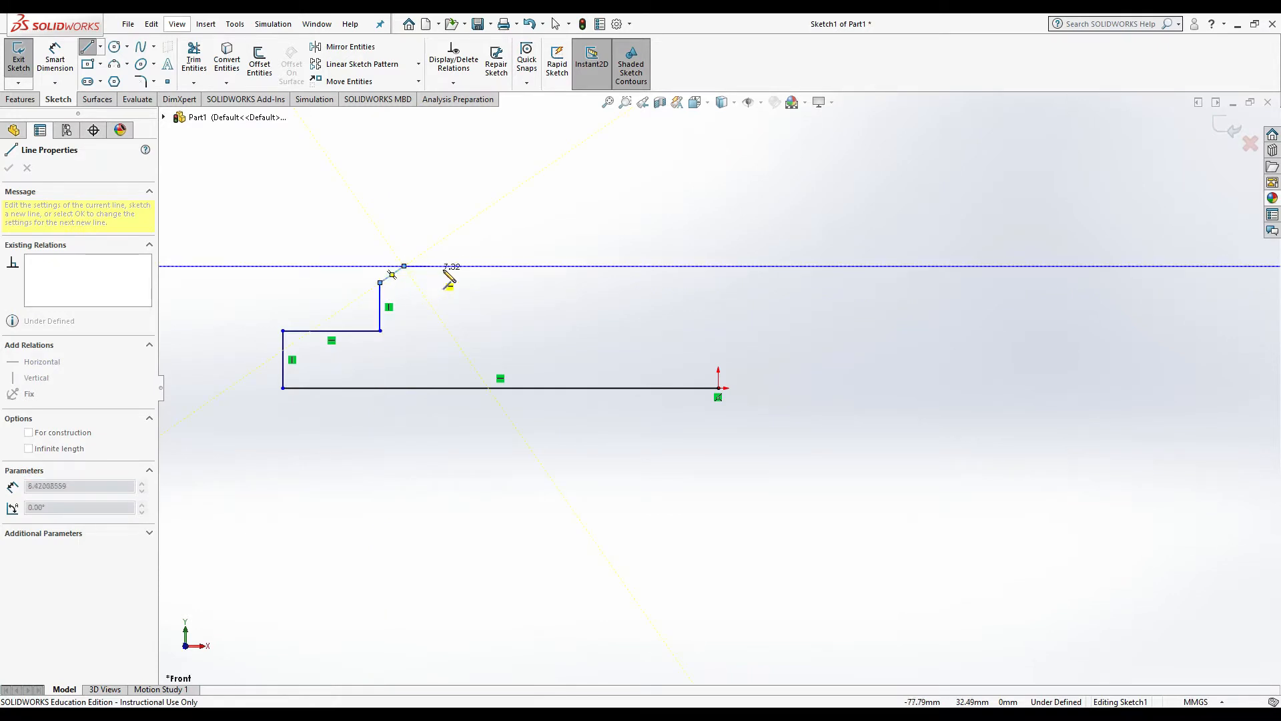
pyautogui.click(460, 266)
pyautogui.rightClick(537, 320)
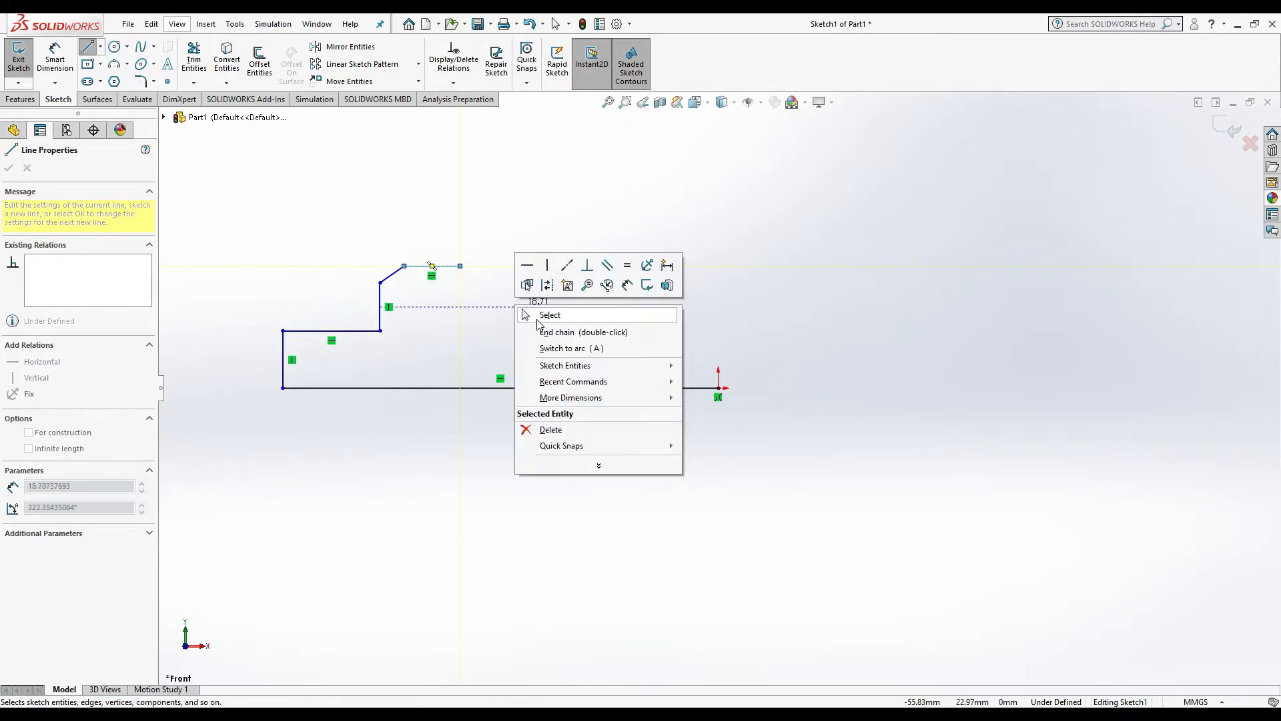
pyautogui.click(543, 315)
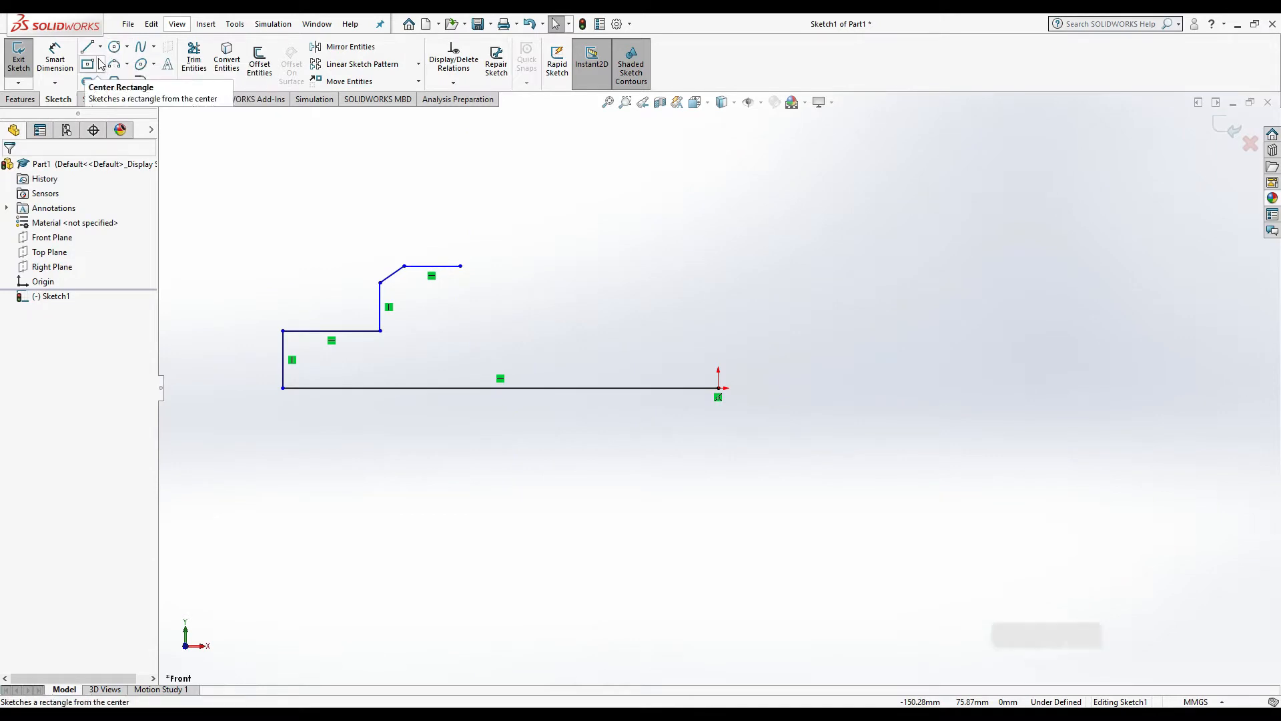
# Sketch a circle centred directly above the origin, radius about 110 mm, passing through the open end of the top edge
pyautogui.scroll(3, 738, 517)
pyautogui.scroll(-2, 711, 321)
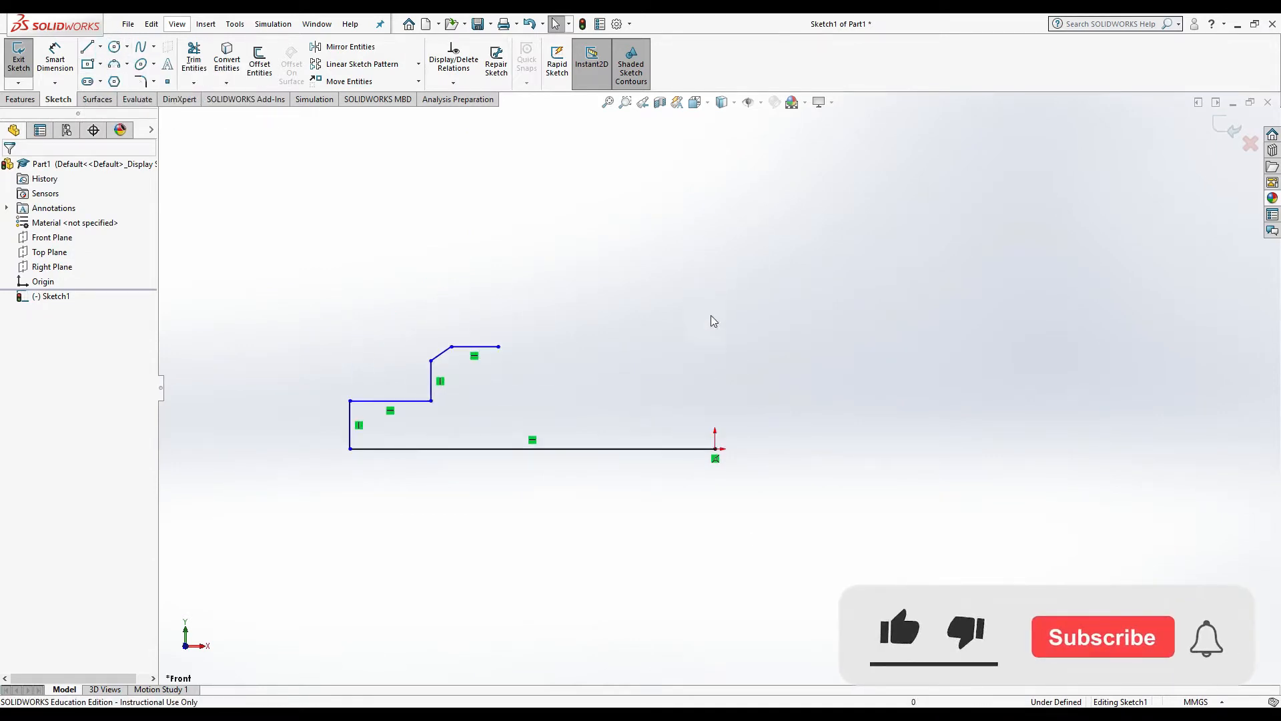
pyautogui.click(114, 46)
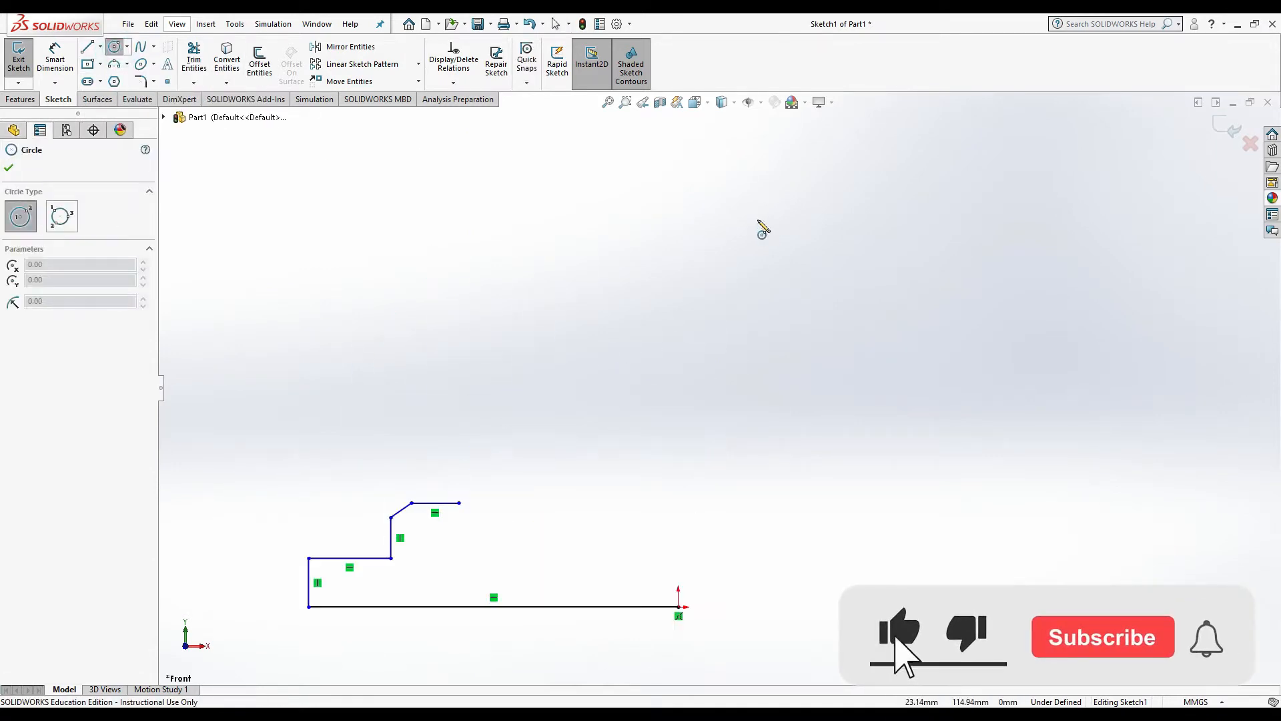
pyautogui.click(677, 242)
pyautogui.click(459, 502)
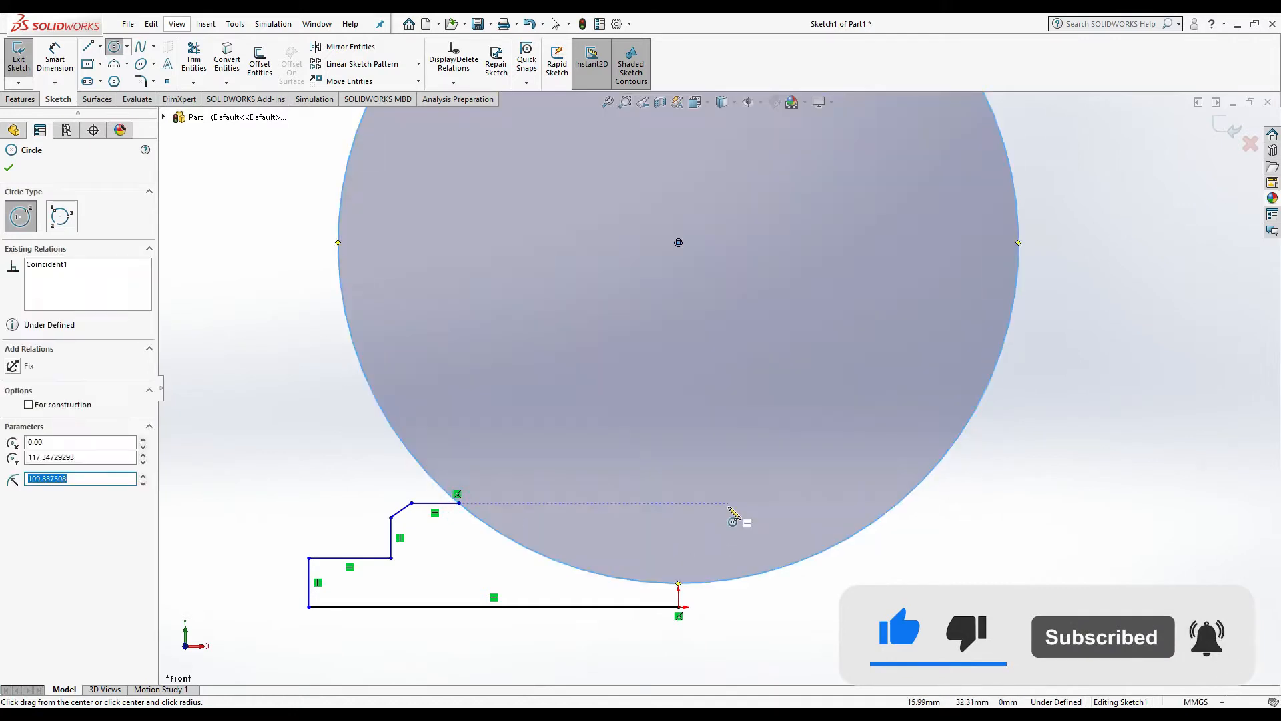
# Draw a vertical centerline from the origin to the circle's centre
pyautogui.scroll(2, 734, 517)
pyautogui.click(100, 46)
pyautogui.click(104, 84)
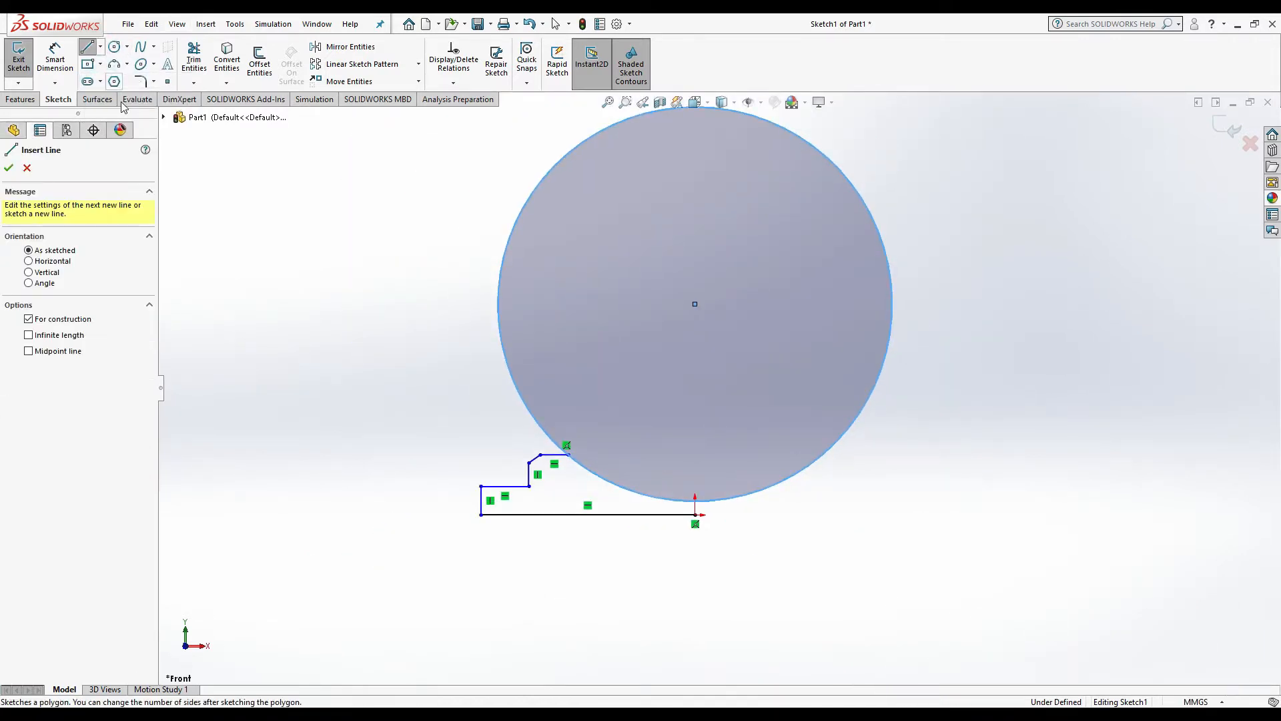
pyautogui.click(695, 514)
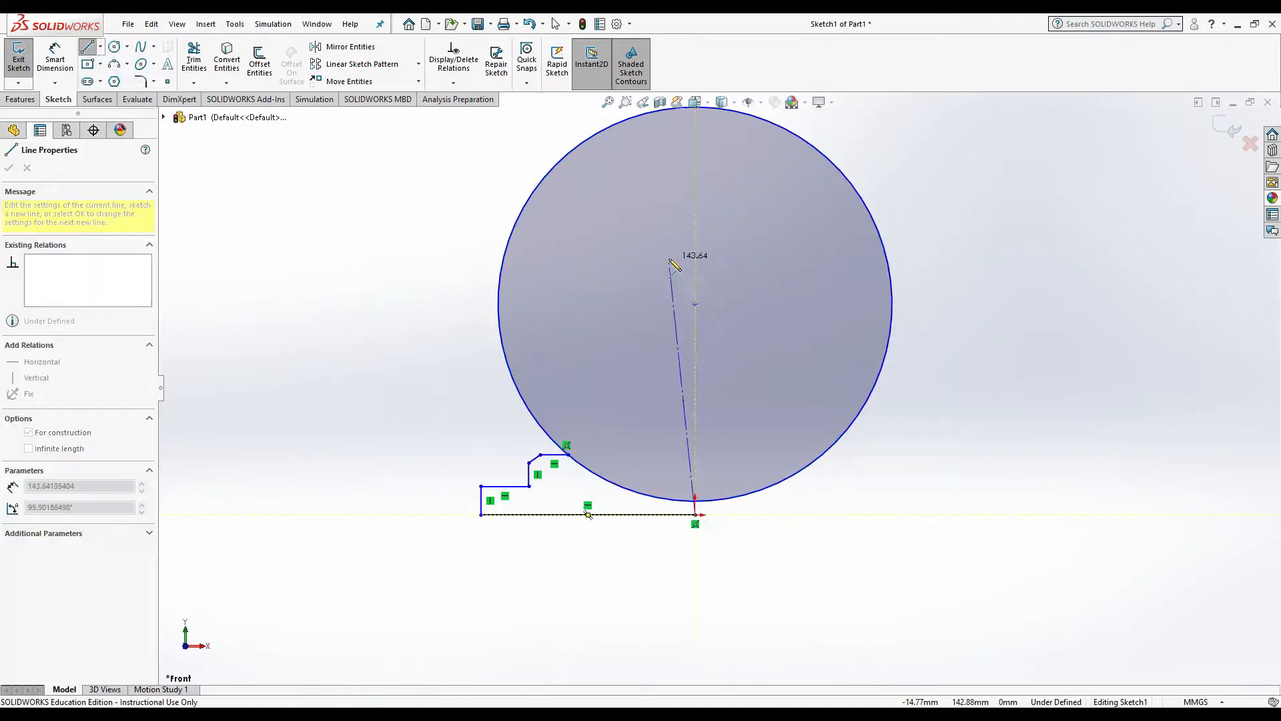
pyautogui.click(695, 304)
pyautogui.rightClick(695, 304)
pyautogui.click(747, 286)
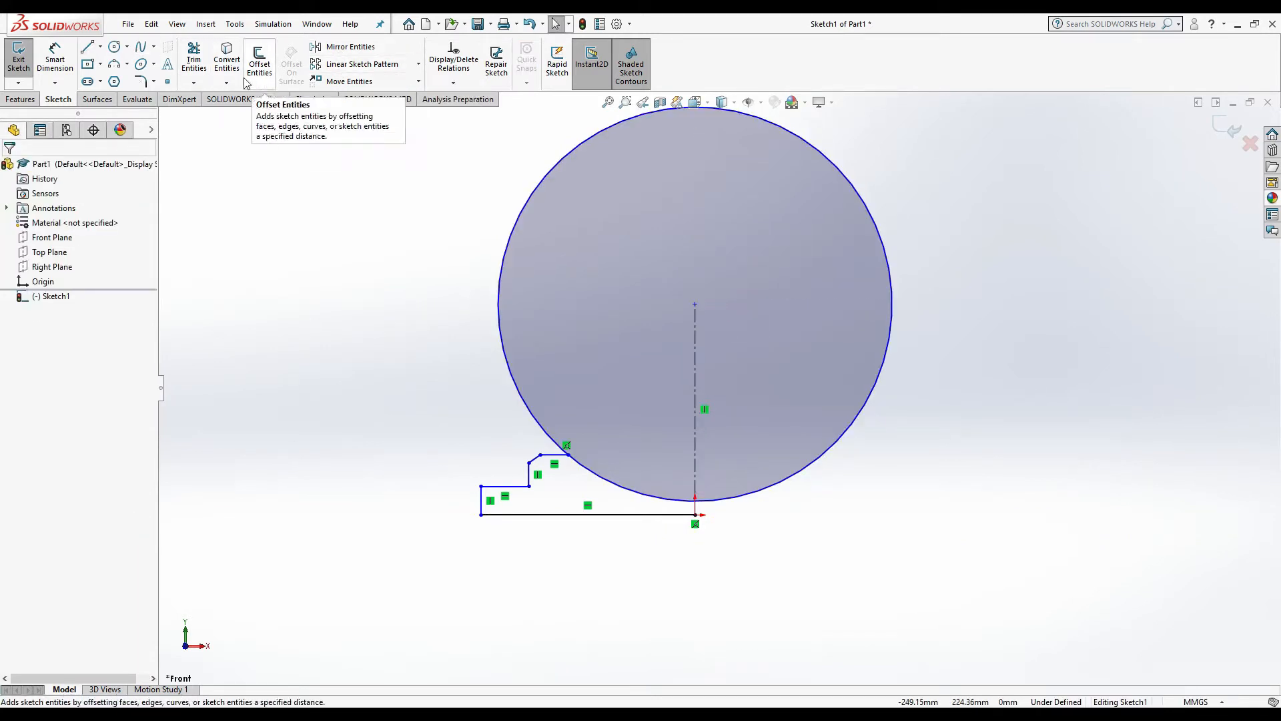
# Trim the circle, keeping only the lower arc between the top edge's end and the vertical centerline
pyautogui.click(194, 61)
pyautogui.moveTo(534, 275); pyautogui.dragTo(478, 270)
pyautogui.click(19, 166)
pyautogui.scroll(2, 618, 532)
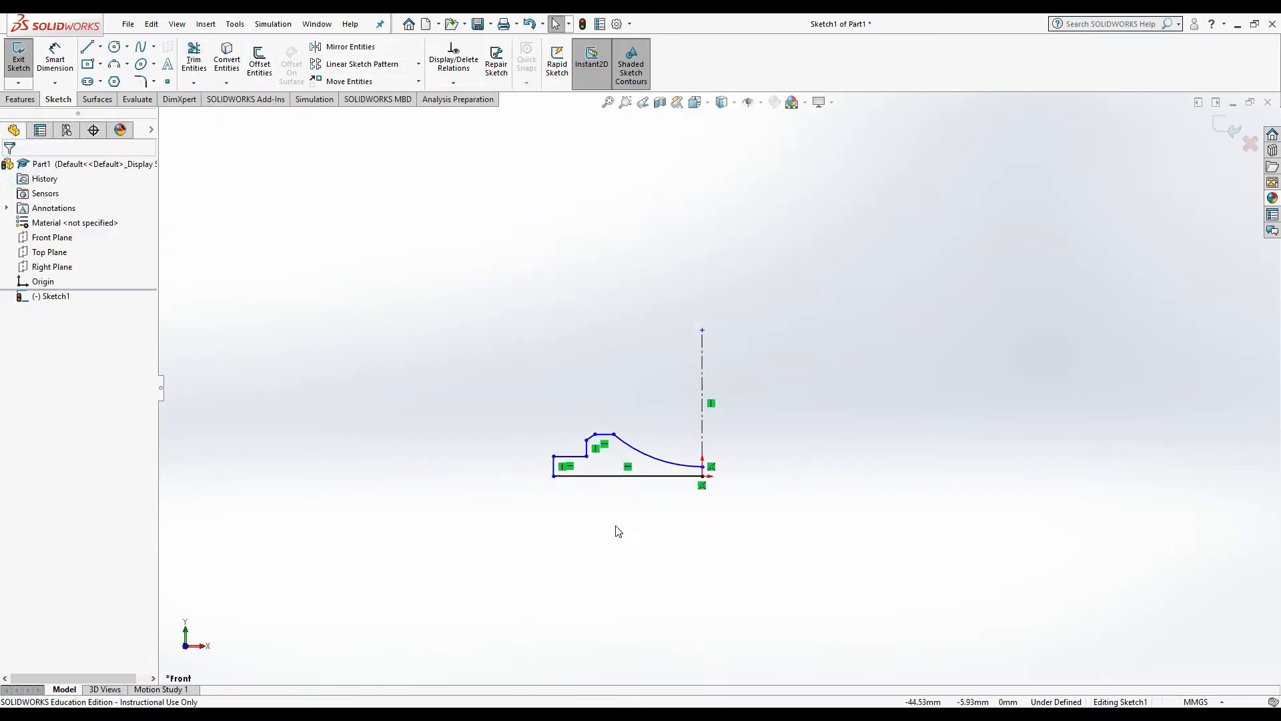
# Dimension the base line to 120 mm and the outer vertical edge to 15 mm
pyautogui.scroll(-6, 600, 500)
pyautogui.click(70, 47)
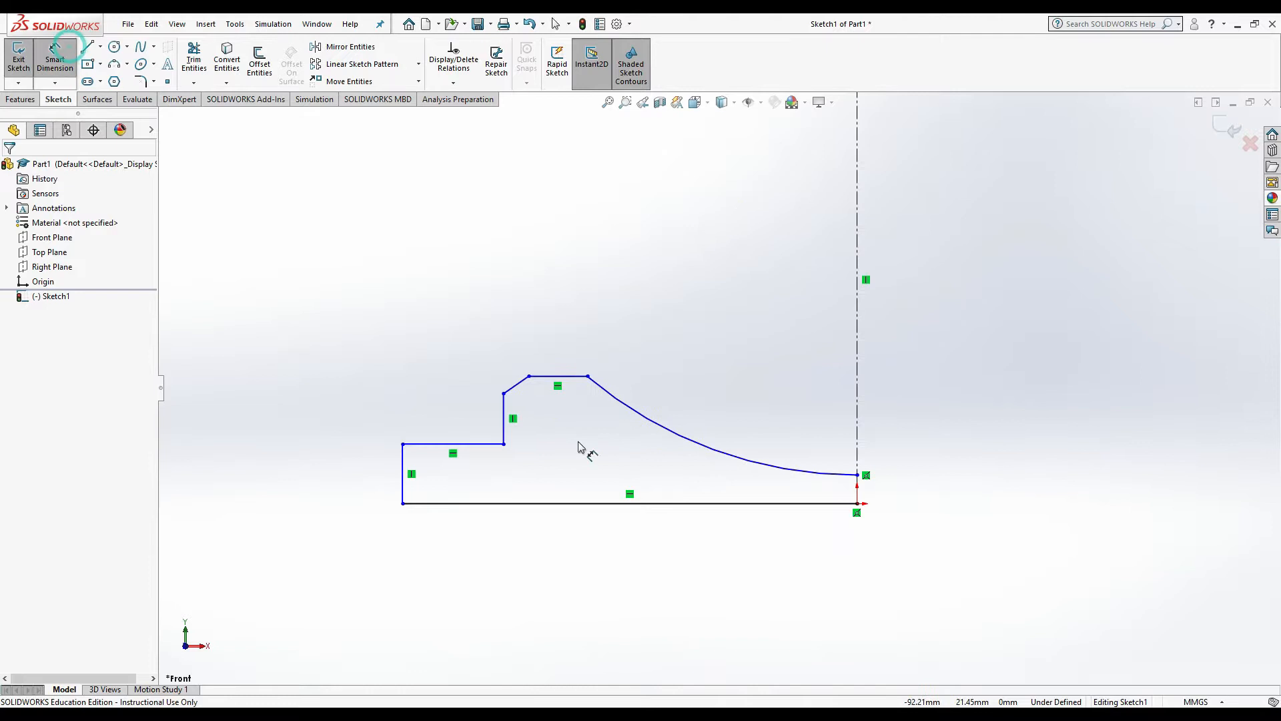
pyautogui.click(599, 509)
pyautogui.click(601, 554)
pyautogui.write('120')
pyautogui.press('Return')
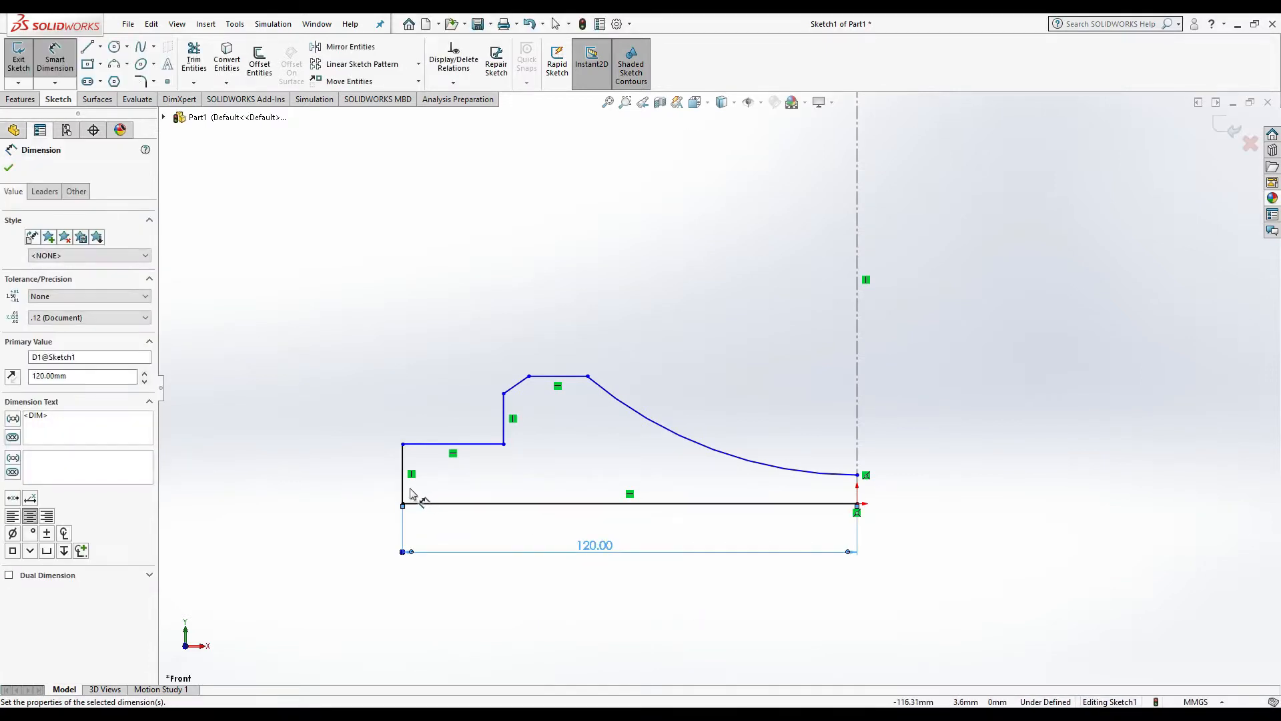
pyautogui.click(404, 478)
pyautogui.click(366, 475)
pyautogui.write('15')
pyautogui.press('Return')
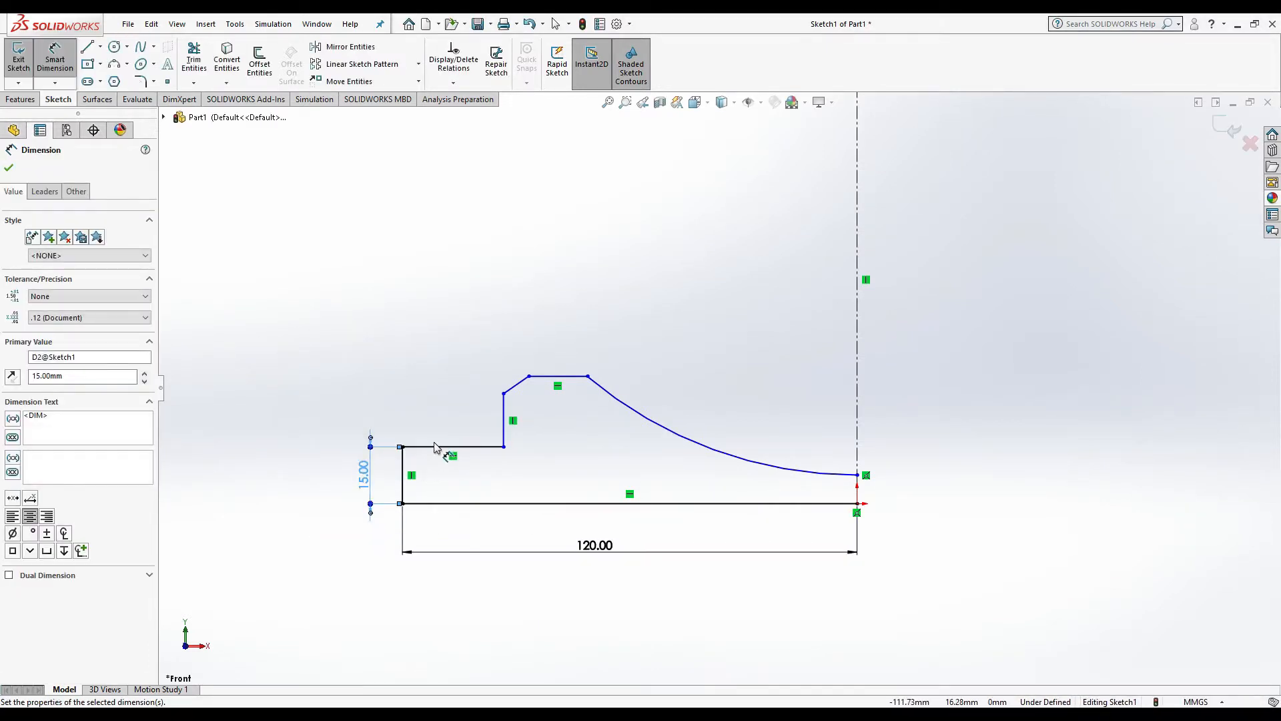
# Dimension the horizontal step to 25 mm and the sloped edge's horizontal width to 4.5 mm
pyautogui.click(434, 445)
pyautogui.click(469, 397)
pyautogui.write('25')
pyautogui.press('Return')
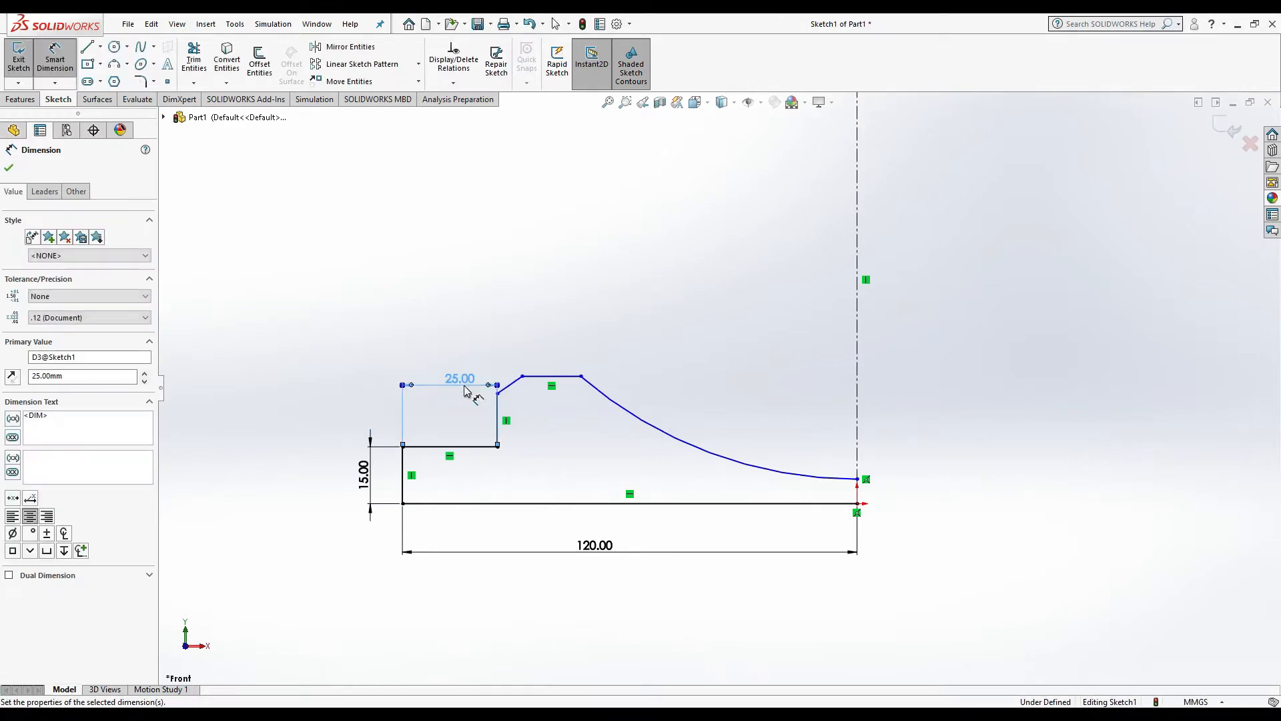
pyautogui.click(519, 385)
pyautogui.click(509, 279)
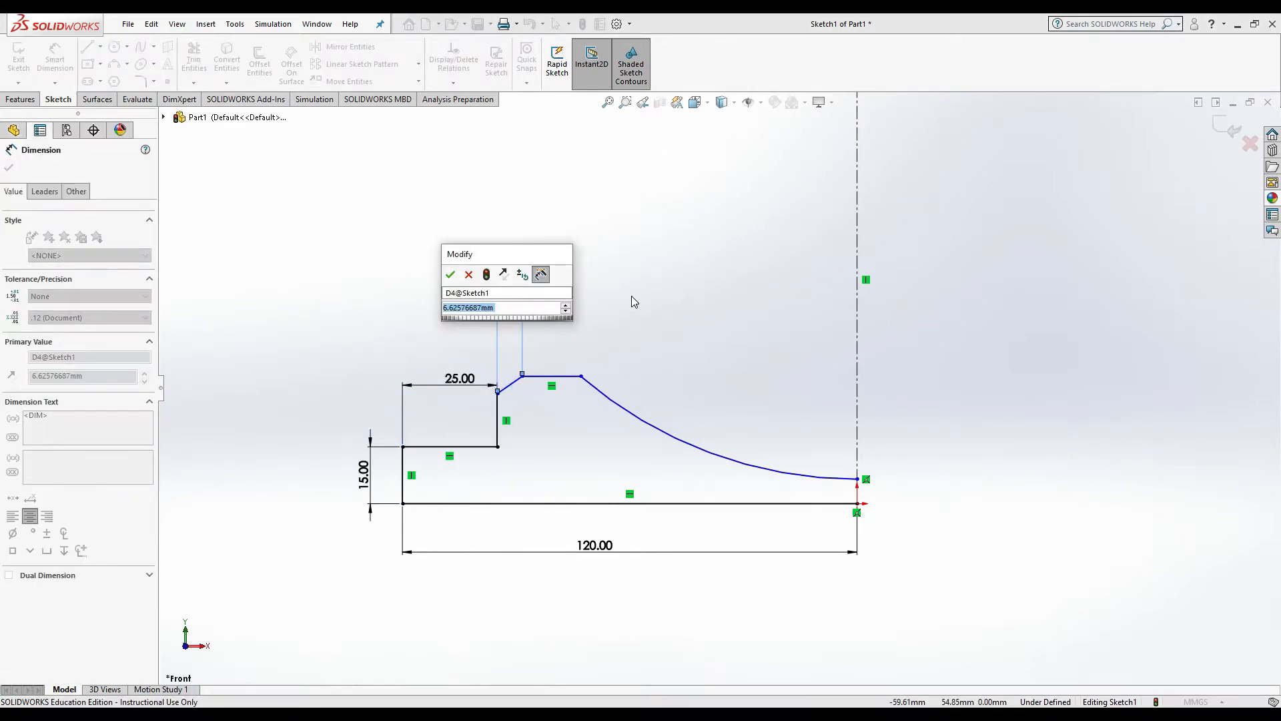
pyautogui.write('4')
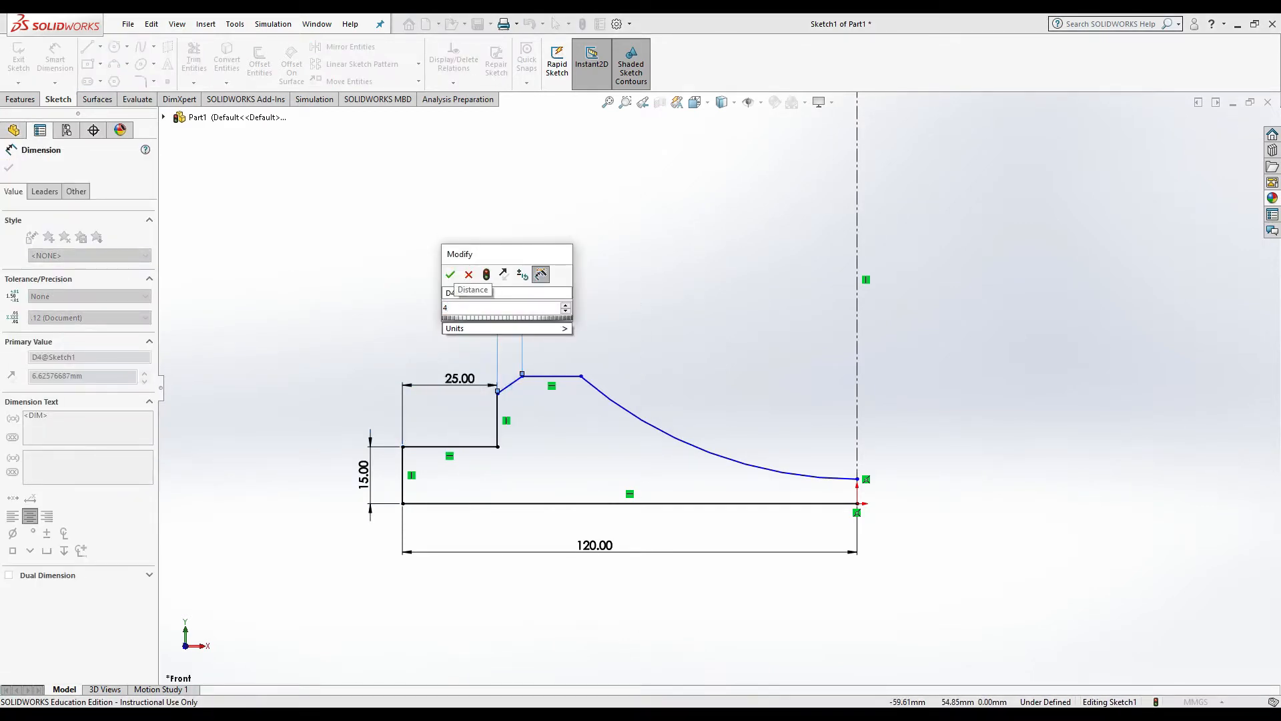
pyautogui.write('.5')
pyautogui.press('Return')
# Dimension the flat top edge to 15 mm and the arc's radius to 145 mm
pyautogui.click(557, 380)
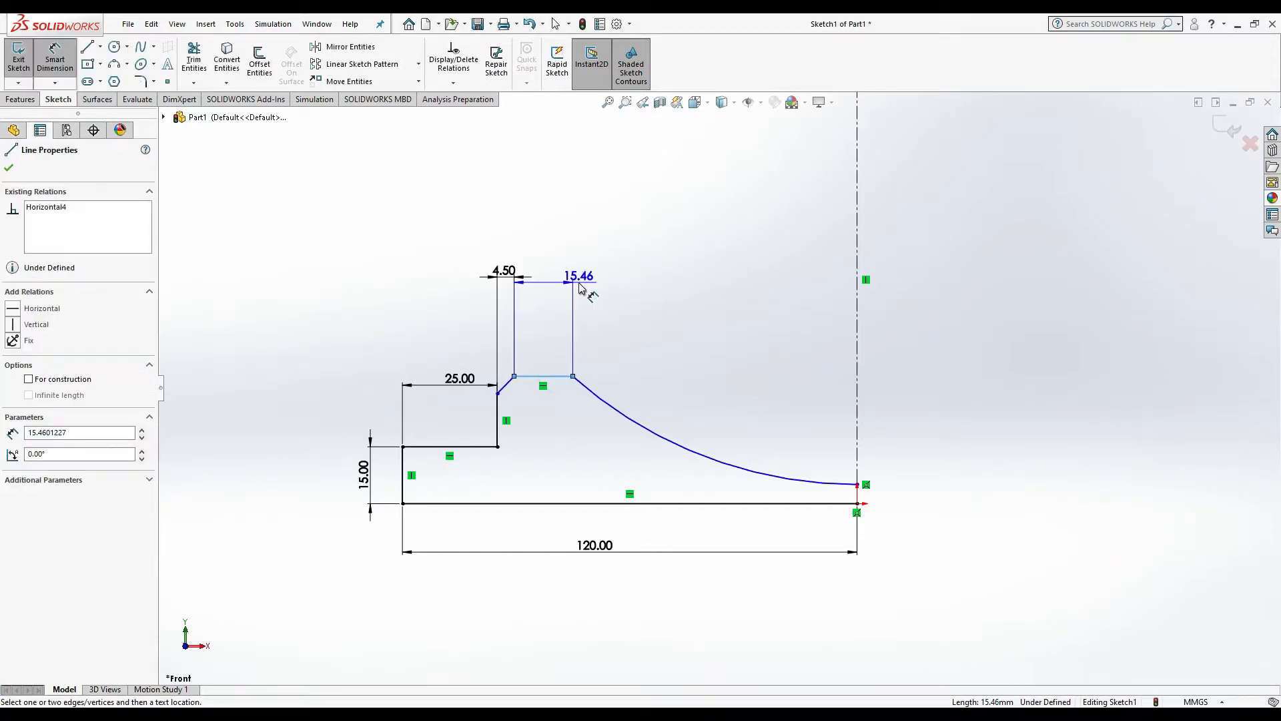
pyautogui.click(585, 295)
pyautogui.write('15.00mm')
pyautogui.press('Return')
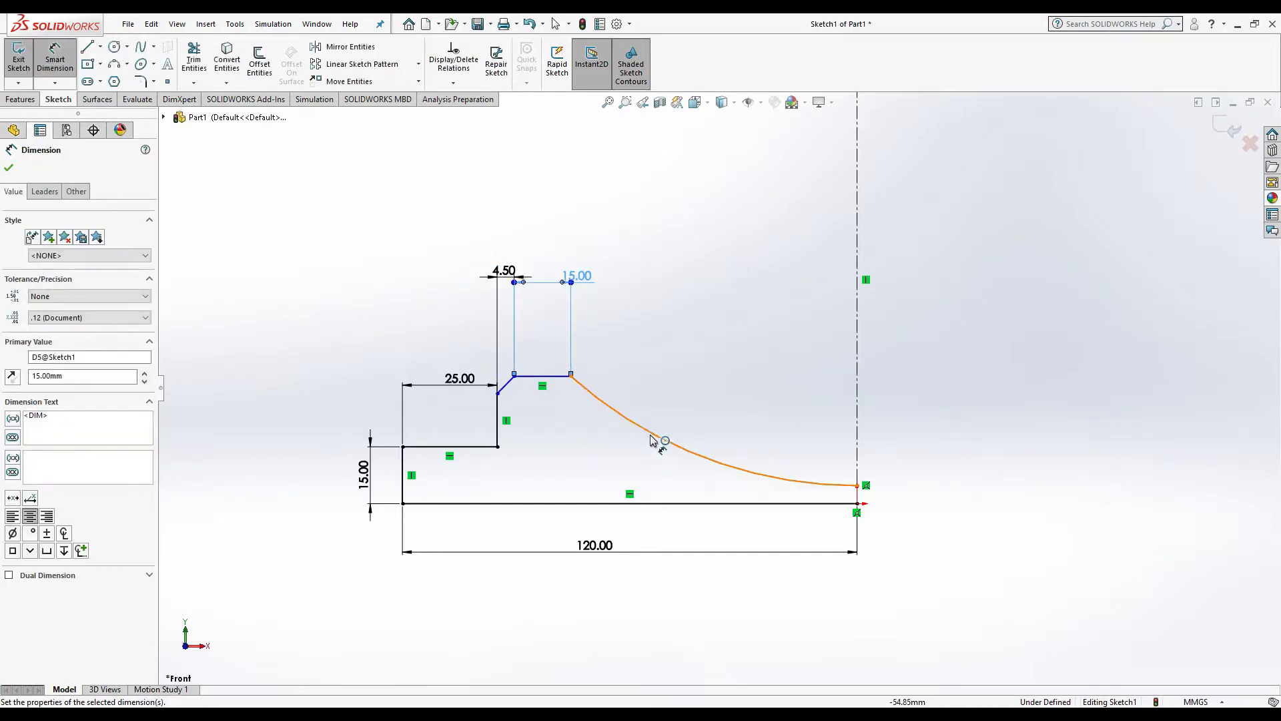
pyautogui.click(655, 435)
pyautogui.click(719, 586)
pyautogui.write('145')
pyautogui.press('Return')
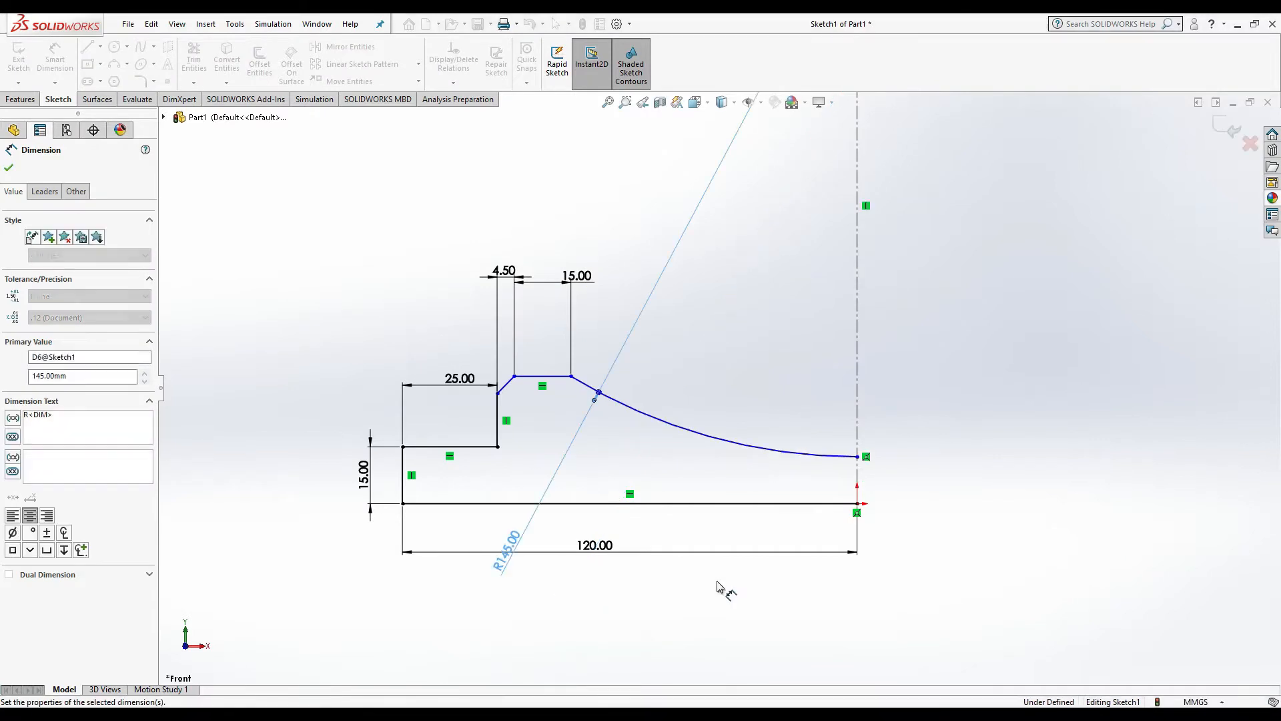
# Set the angle between the sloped edge and the inner vertical edge to 130° and finish dimensioning
pyautogui.click(508, 387)
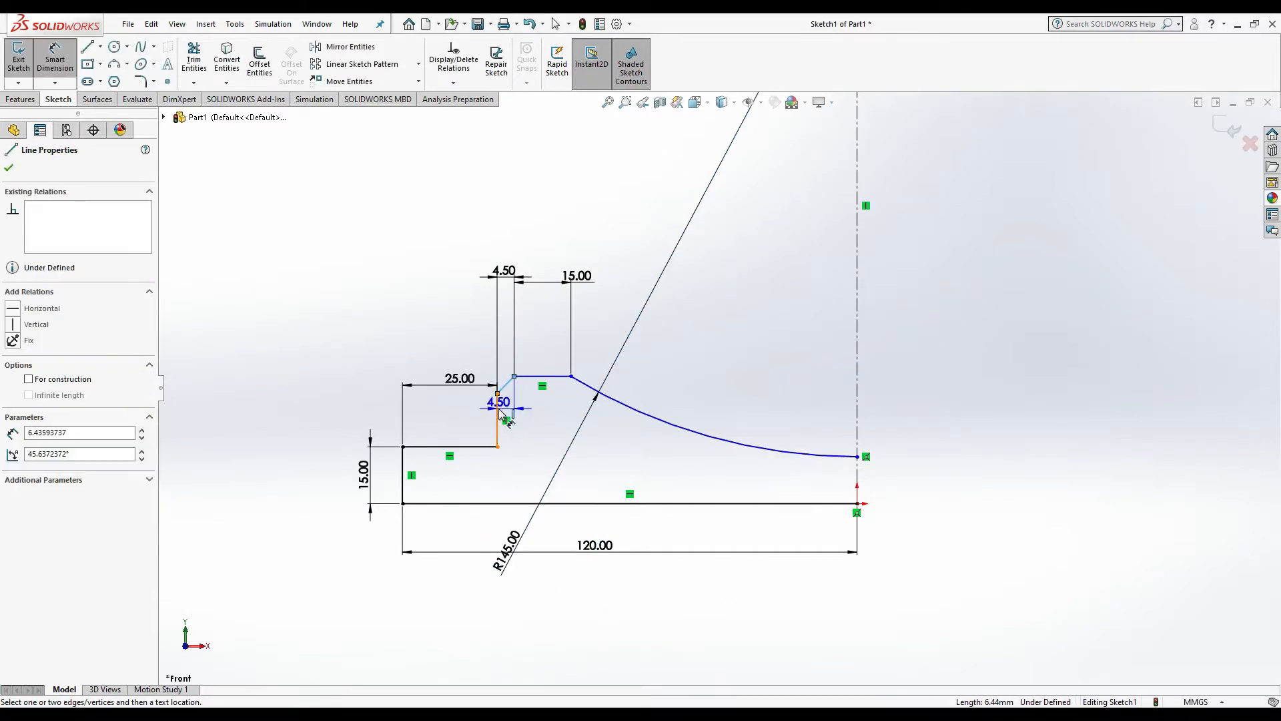
pyautogui.click(499, 413)
pyautogui.click(518, 404)
pyautogui.write('130')
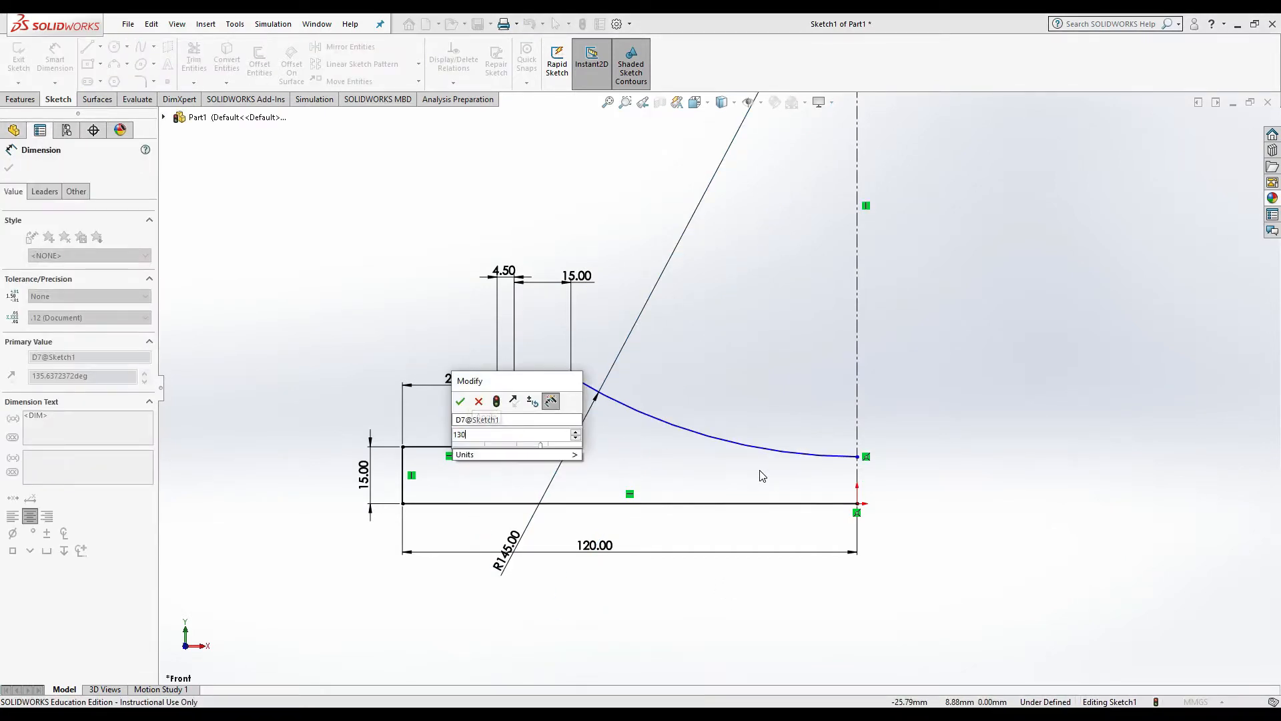
pyautogui.press('Return')
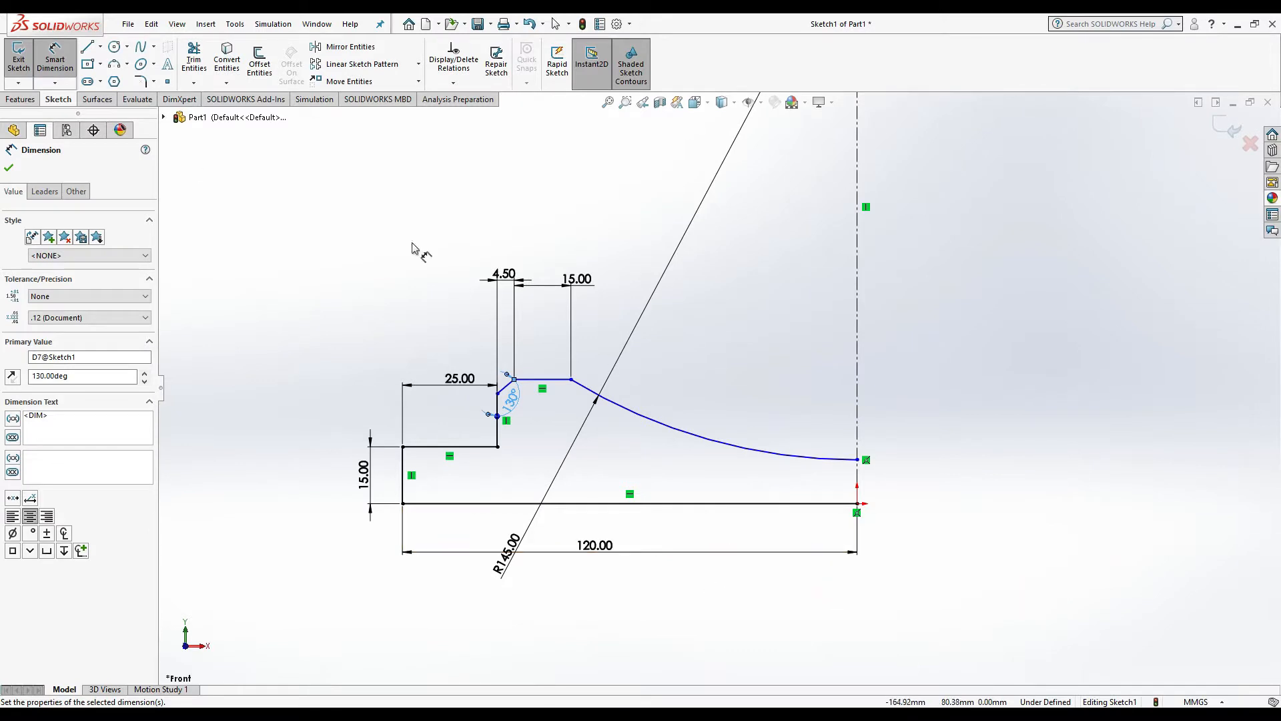
pyautogui.scroll(2, 713, 449)
pyautogui.click(288, 260)
pyautogui.press('Escape')
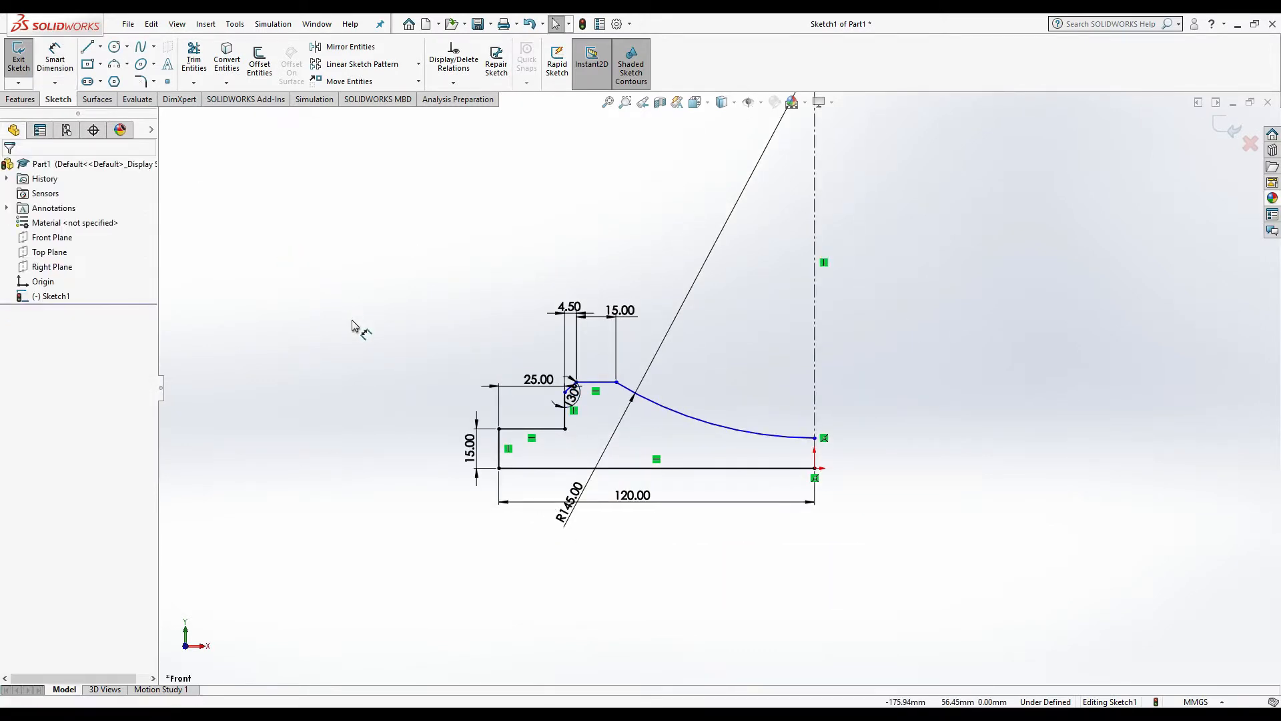
# Mirror the whole half profile about the vertical centerline, keeping the original
pyautogui.moveTo(760, 338)
pyautogui.mouseDown()
pyautogui.moveTo(710, 429)
pyautogui.moveTo(487, 533)
pyautogui.mouseUp()
pyautogui.click(374, 48)
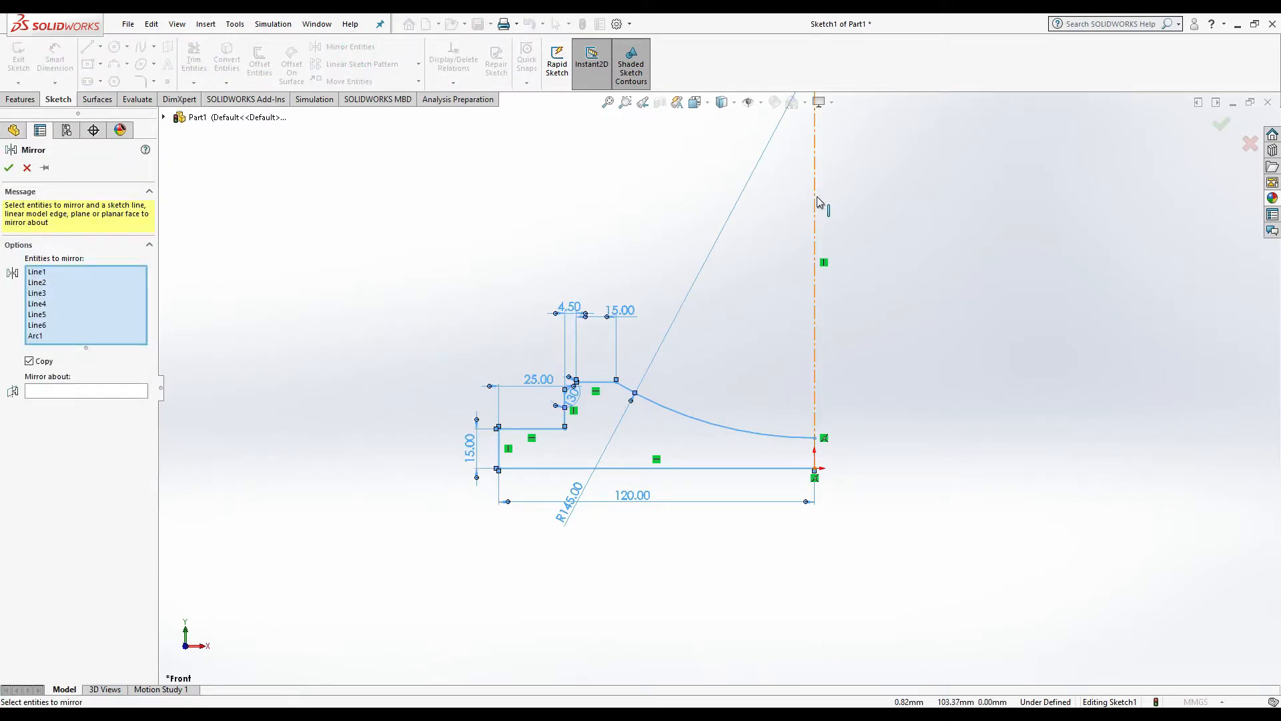
pyautogui.click(75, 393)
pyautogui.click(815, 223)
pyautogui.click(8, 167)
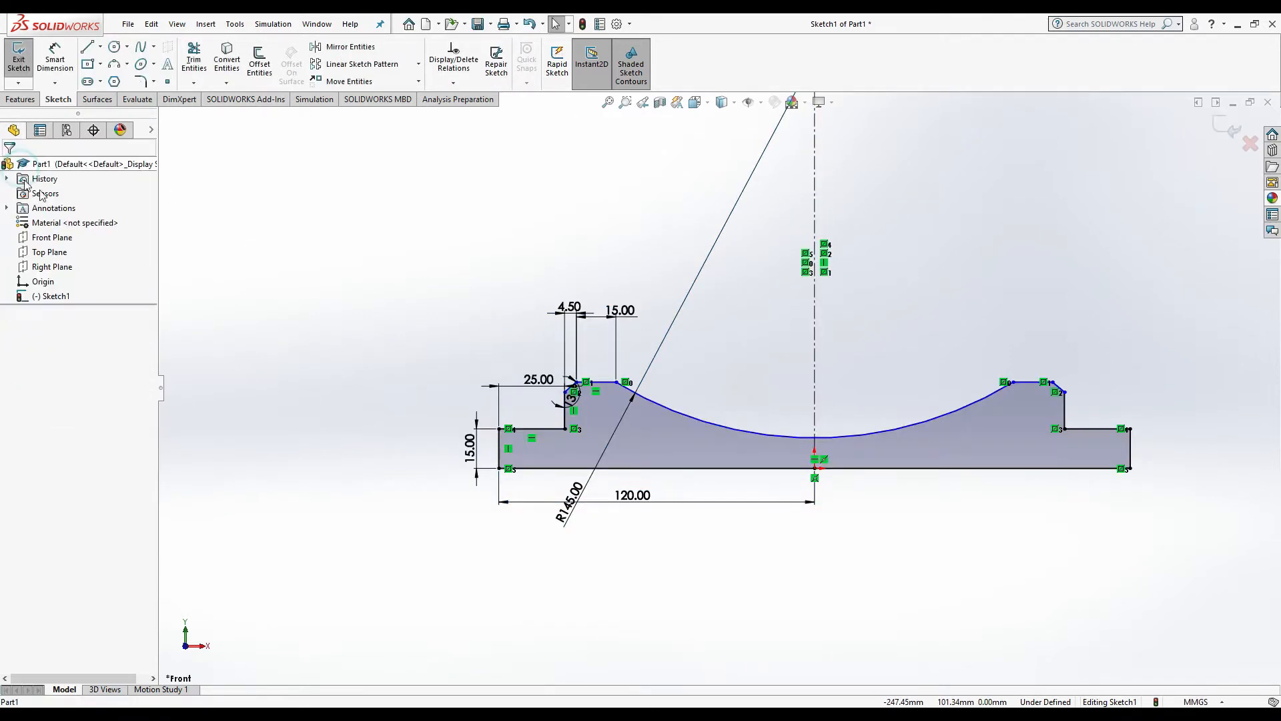
# Draw a horizontal centerline along the profile's base edge, extending past both of its ends
pyautogui.click(100, 46)
pyautogui.click(121, 77)
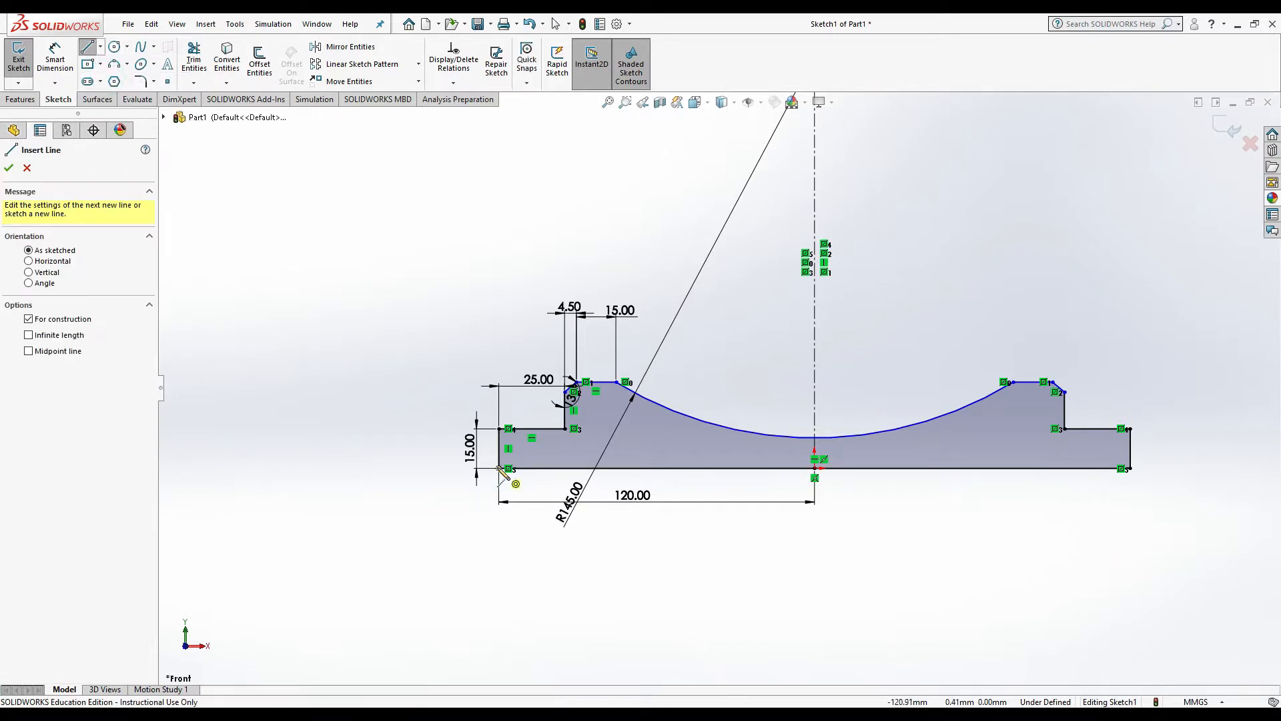
pyautogui.click(445, 468)
pyautogui.click(1155, 468)
pyautogui.rightClick(1155, 468)
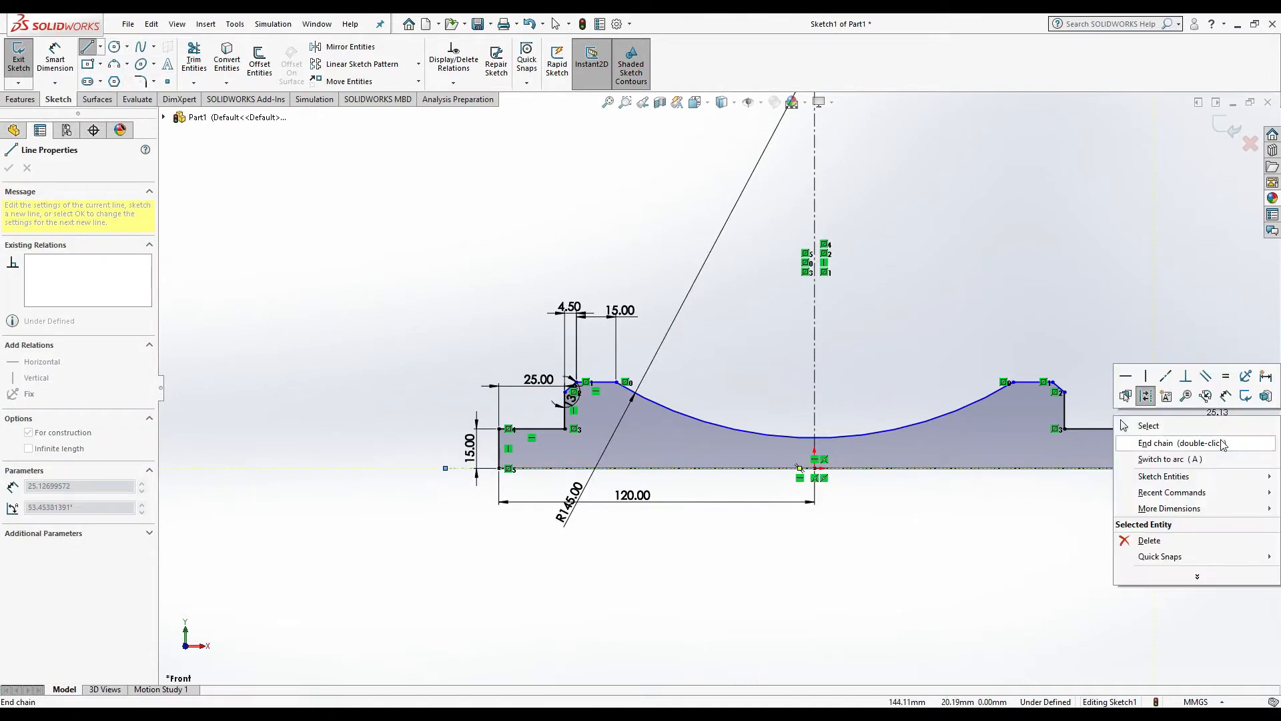
pyautogui.click(1193, 427)
# Try to revolve the profile 360° about the horizontal centerline
pyautogui.click(20, 99)
pyautogui.click(64, 63)
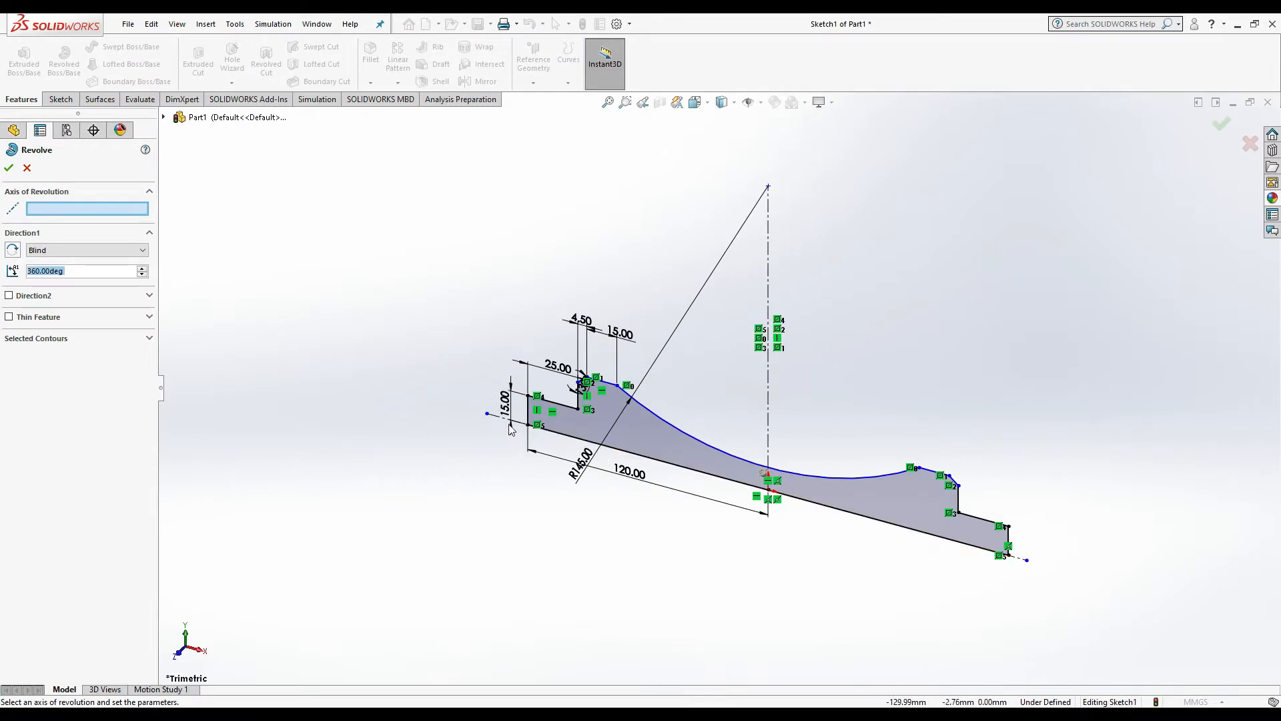
pyautogui.click(509, 421)
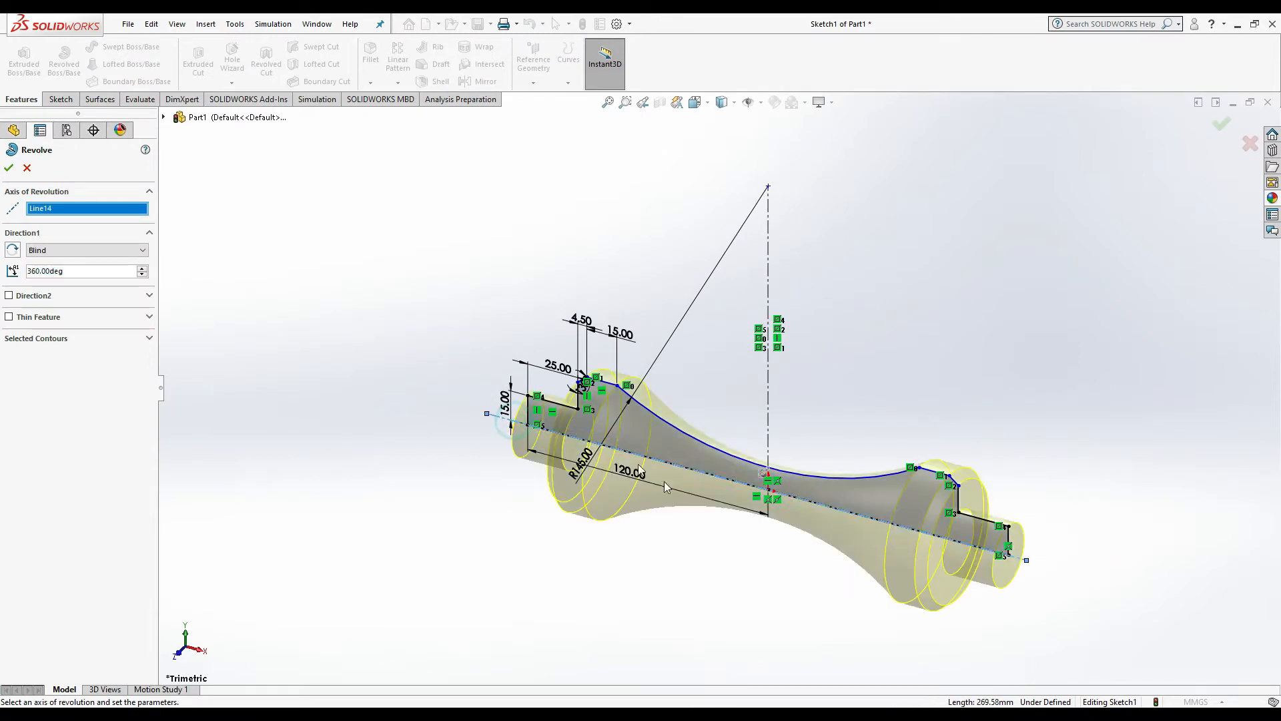
pyautogui.click(10, 169)
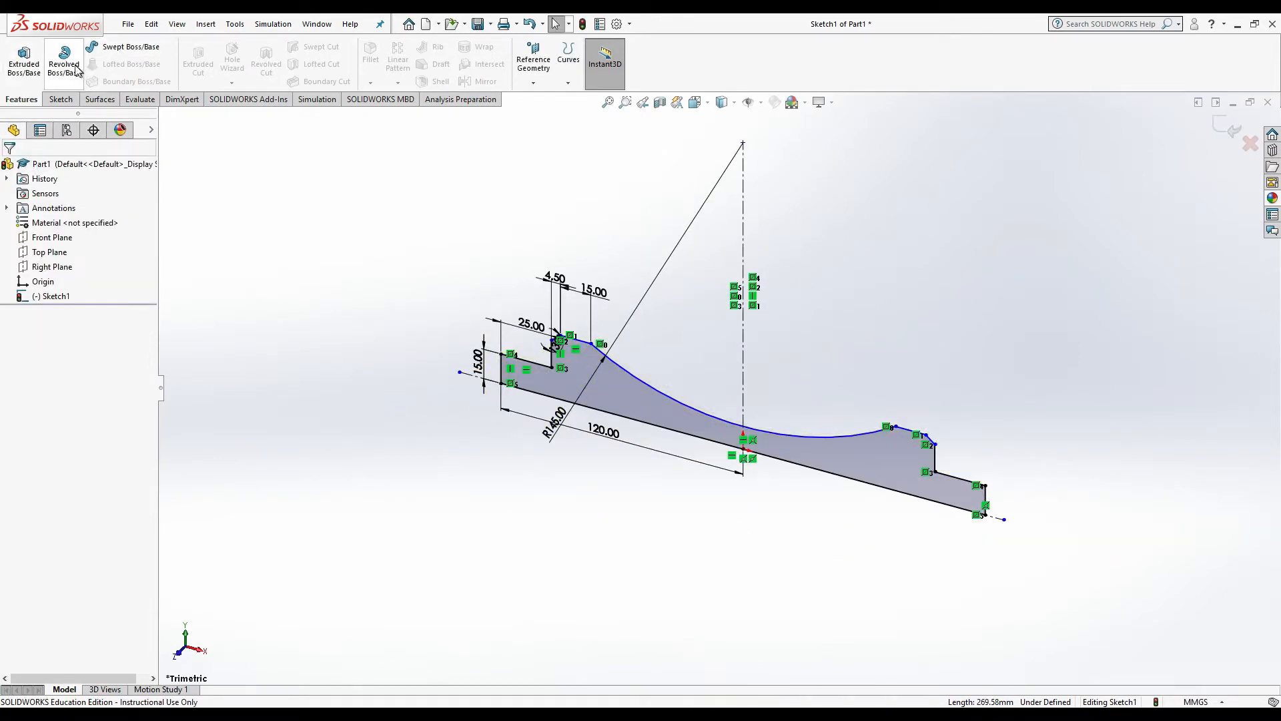
# Create a 360° revolved boss from the stepped profile, using the horizontal base centerline as the axis
pyautogui.click(75, 69)
pyautogui.click(467, 373)
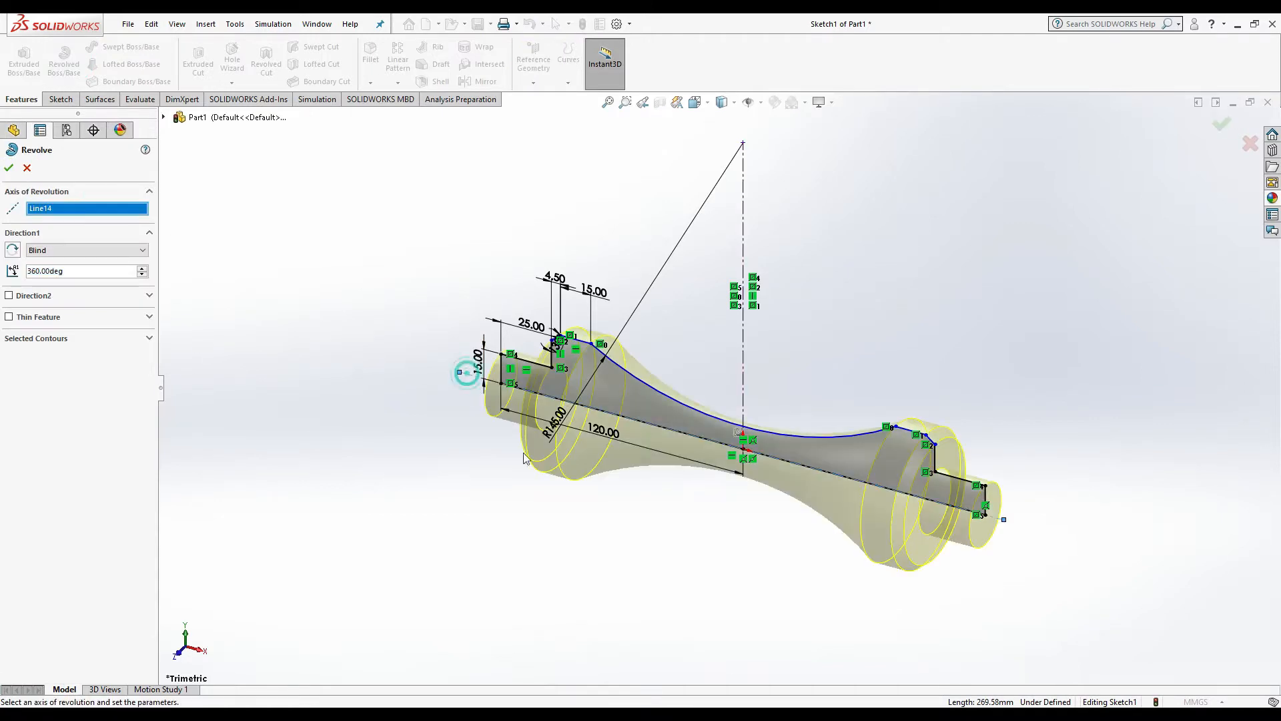
pyautogui.click(8, 168)
pyautogui.scroll(2, 633, 561)
pyautogui.click(741, 567)
# Apply the Red appearance from the Solid category to the revolved feature and clear the selection
pyautogui.moveTo(767, 578); pyautogui.dragTo(788, 575, button='middle')
pyautogui.click(1271, 197)
pyautogui.click(40, 296)
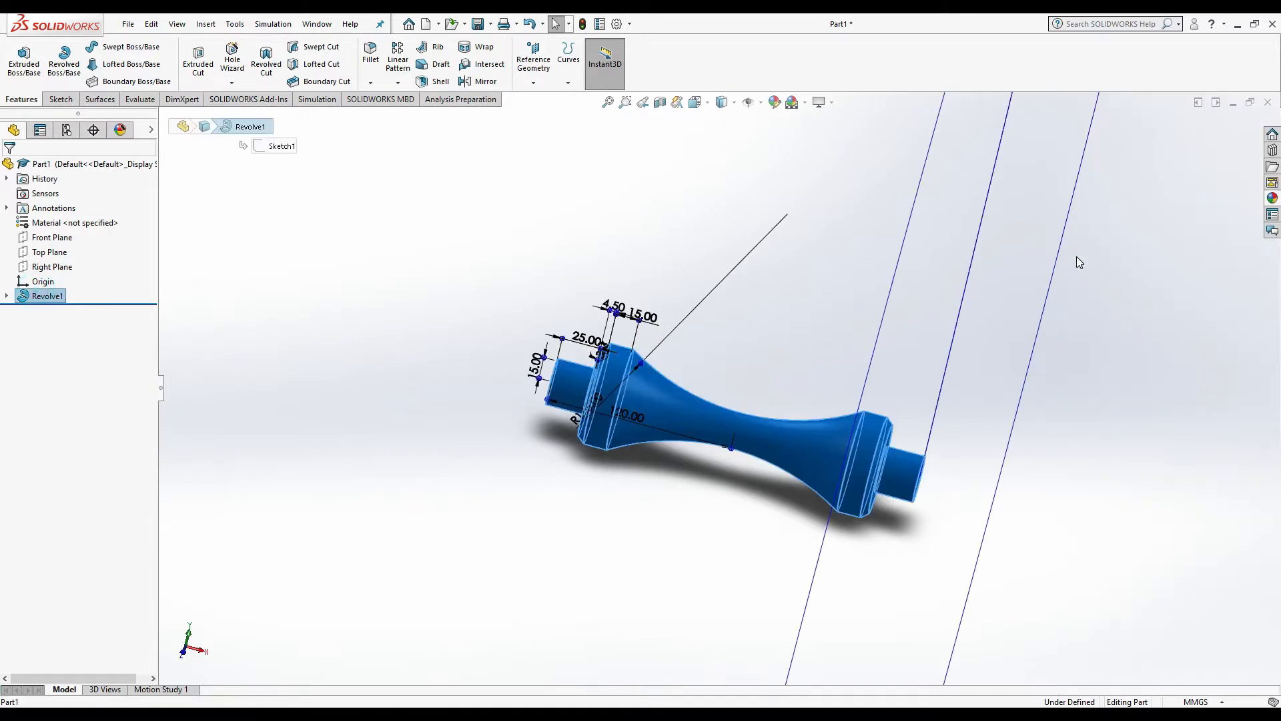
pyautogui.click(1070, 157)
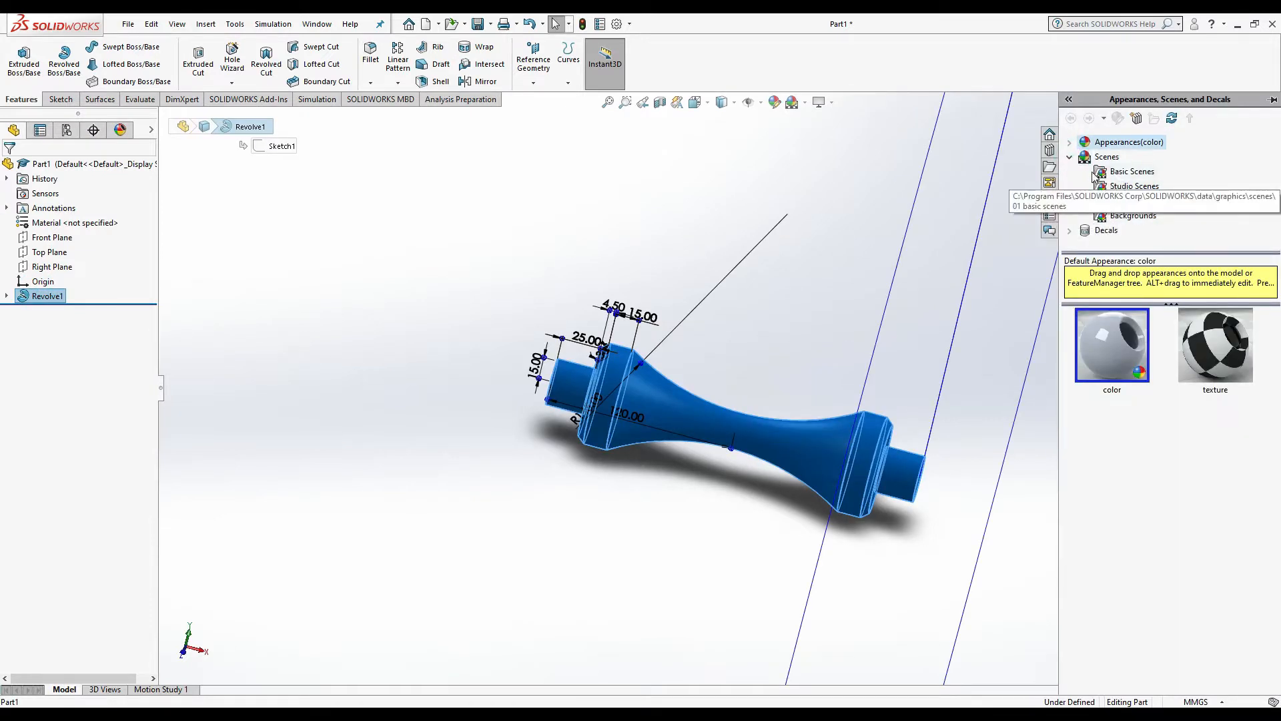
pyautogui.click(1069, 157)
pyautogui.click(1069, 142)
pyautogui.click(1119, 229)
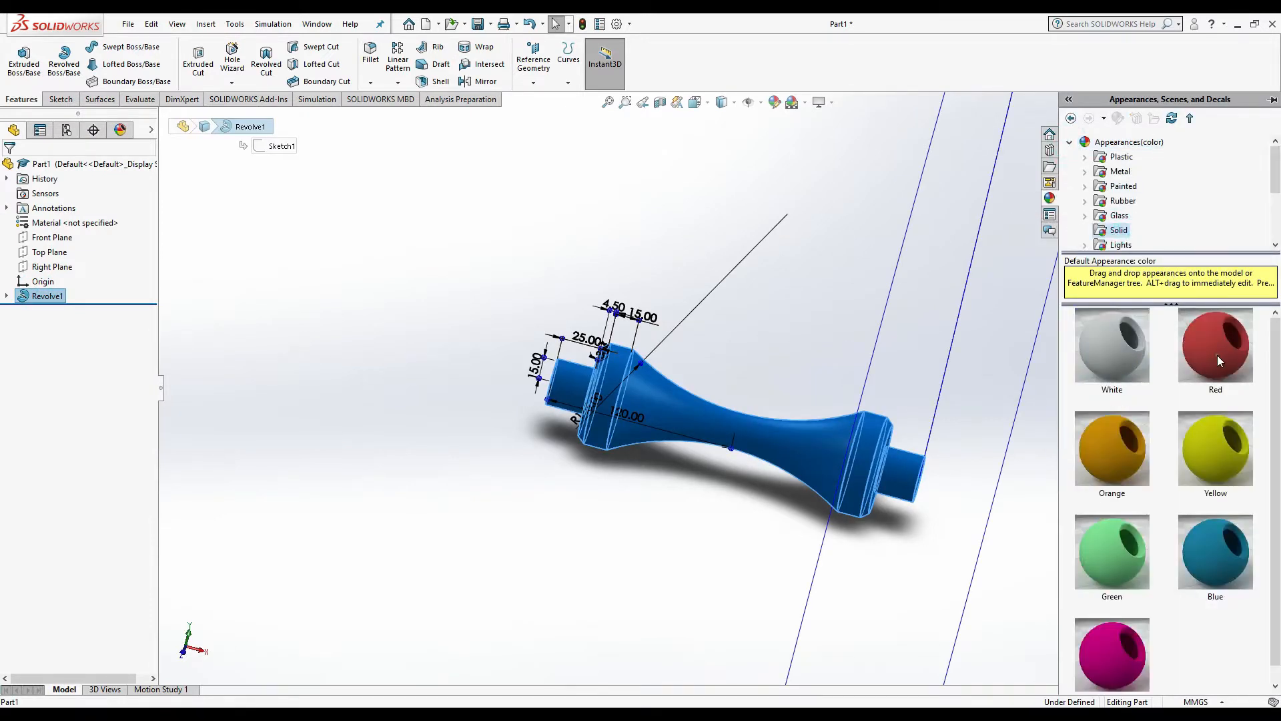
pyautogui.doubleClick(1217, 355)
pyautogui.click(820, 273)
pyautogui.scroll(-2, 917, 517)
# Save the part under the file name Part1 in the current folder
pyautogui.click(127, 24)
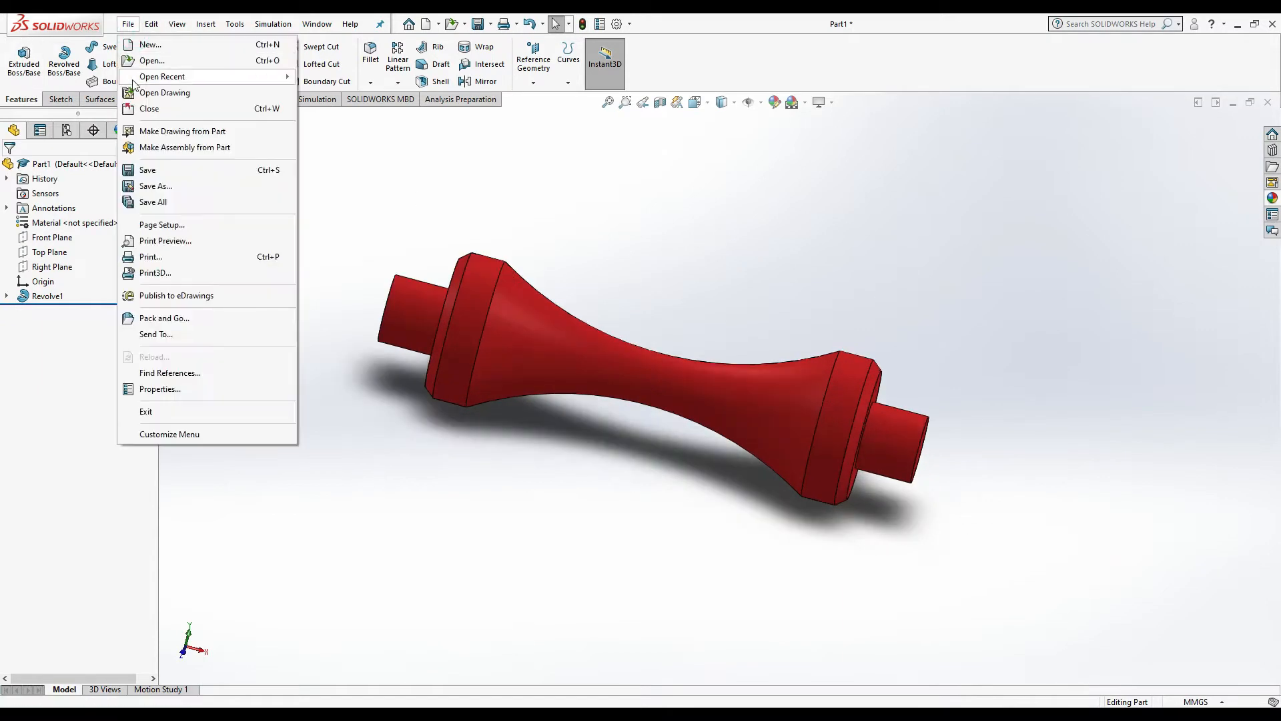
pyautogui.click(160, 188)
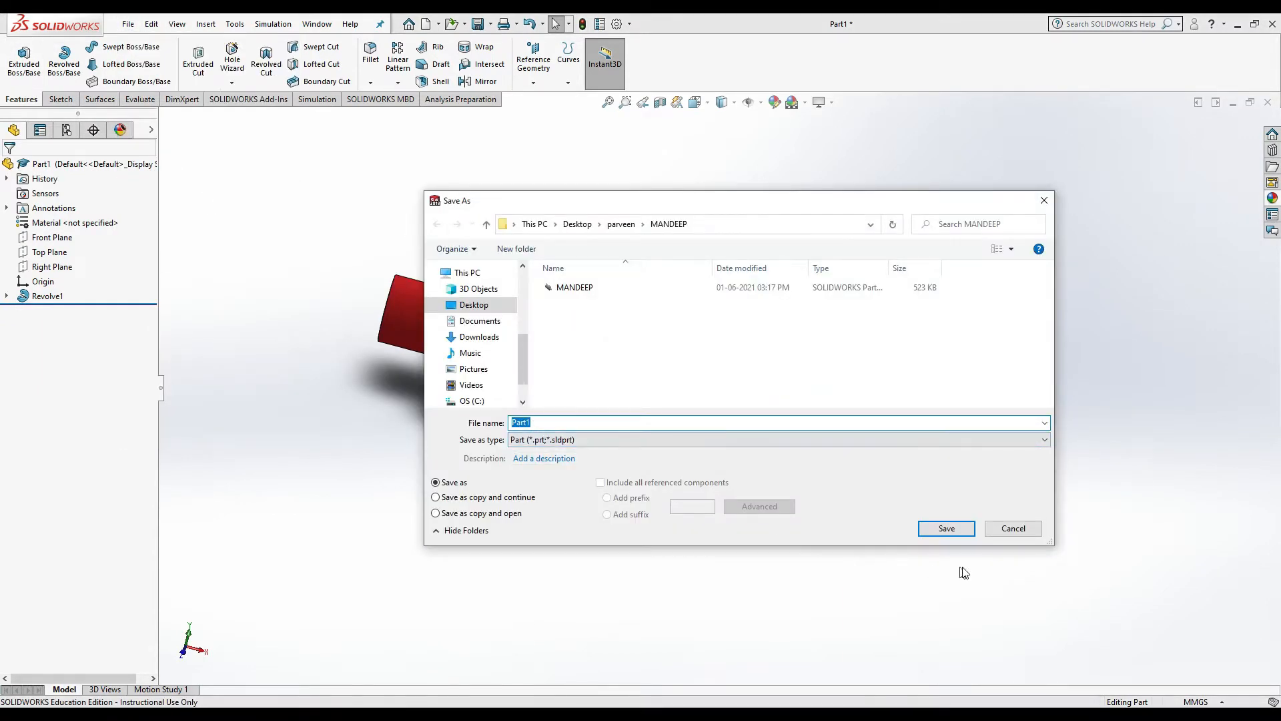
pyautogui.click(962, 534)
# Create a new part document and start a sketch on its Front Plane
pyautogui.click(128, 24)
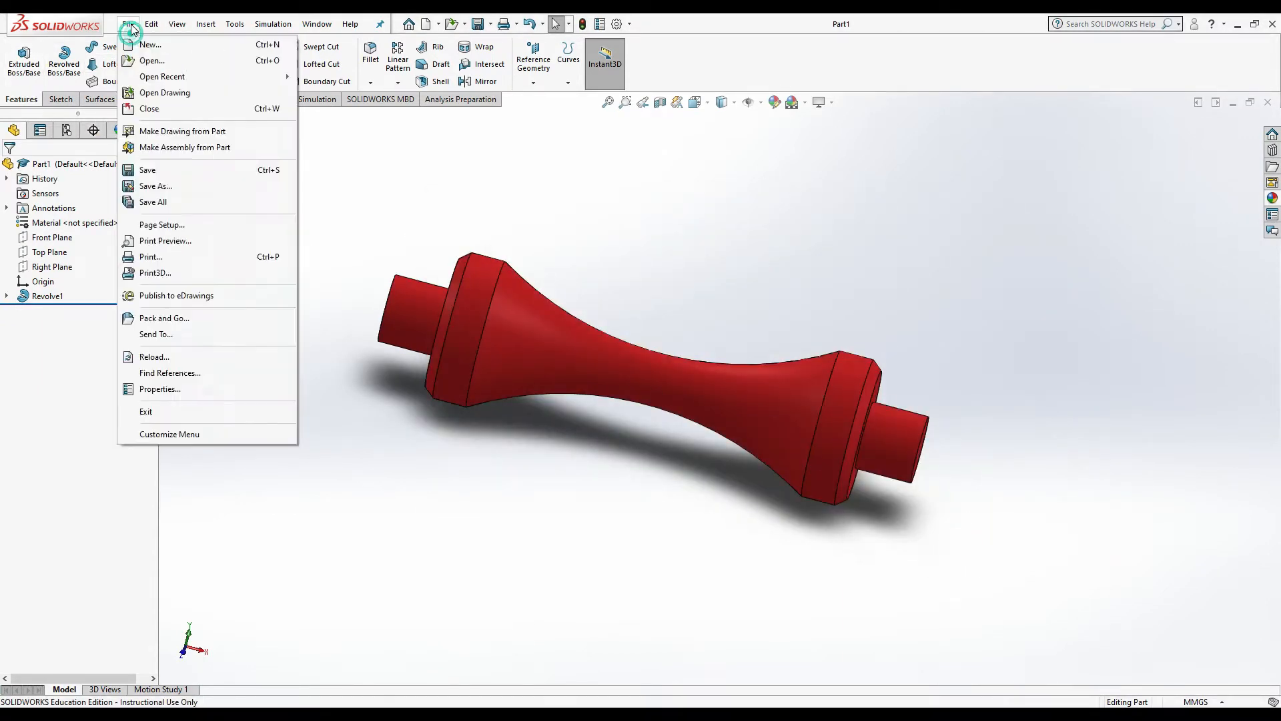
pyautogui.click(153, 40)
pyautogui.click(293, 317)
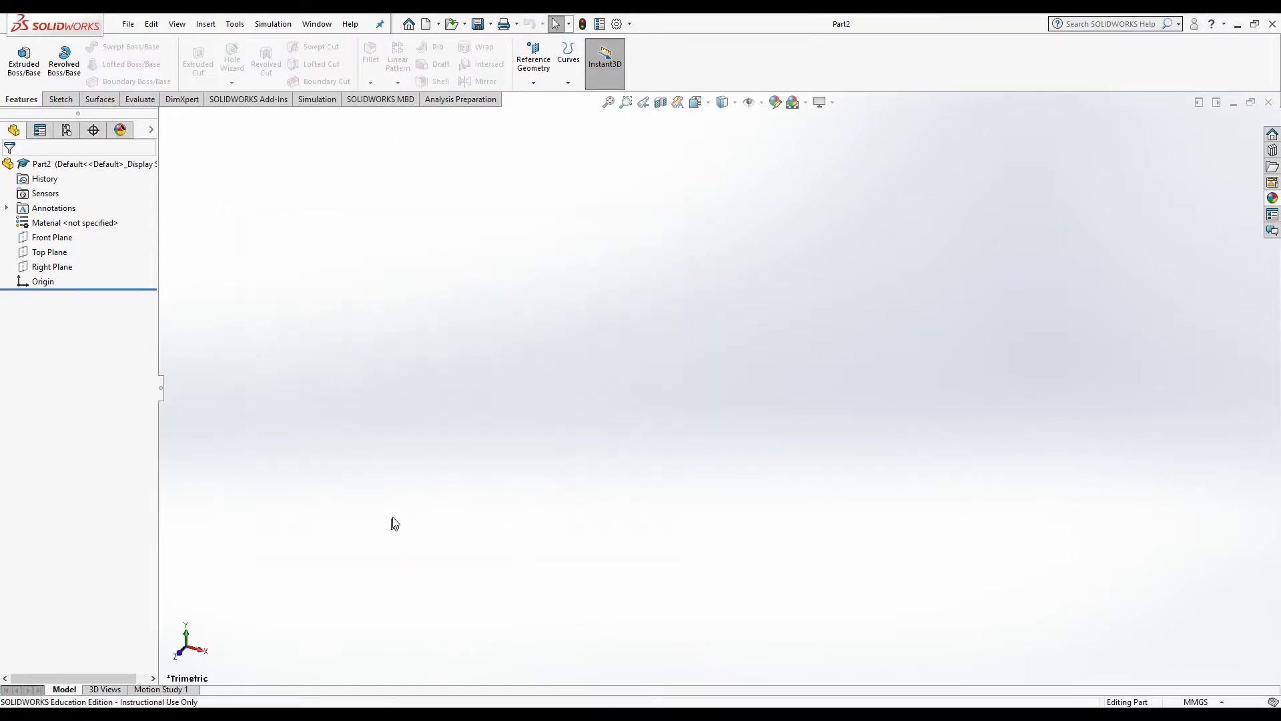
pyautogui.click(60, 98)
pyautogui.click(18, 57)
pyautogui.click(553, 314)
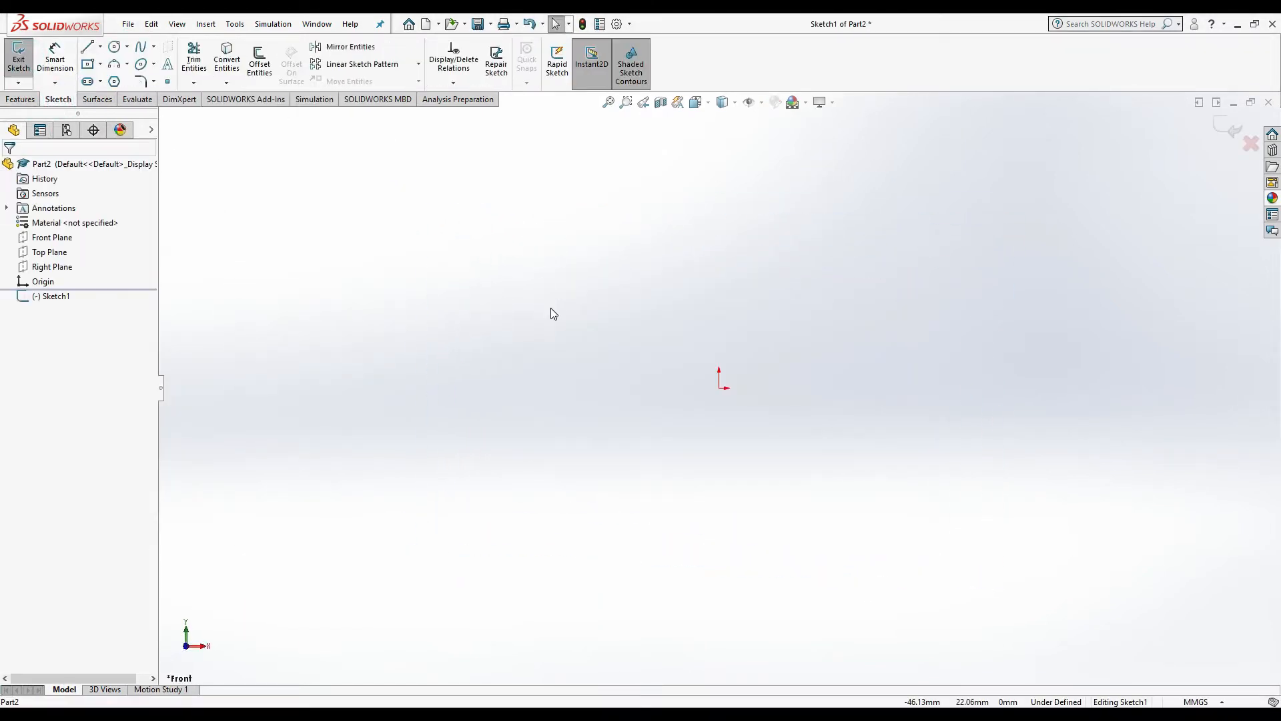
# Sketch a center rectangle about 48 mm wide and 39 mm high, centered on the origin
pyautogui.click(88, 64)
pyautogui.click(719, 388)
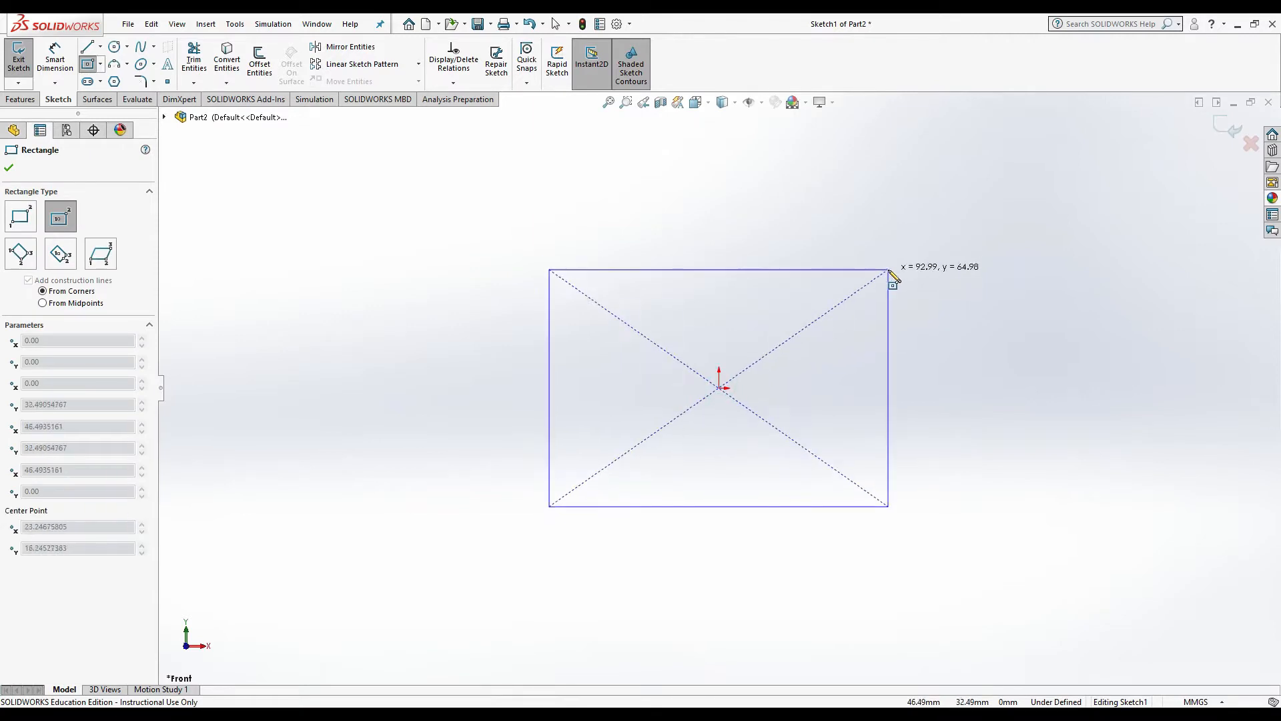
pyautogui.click(806, 316)
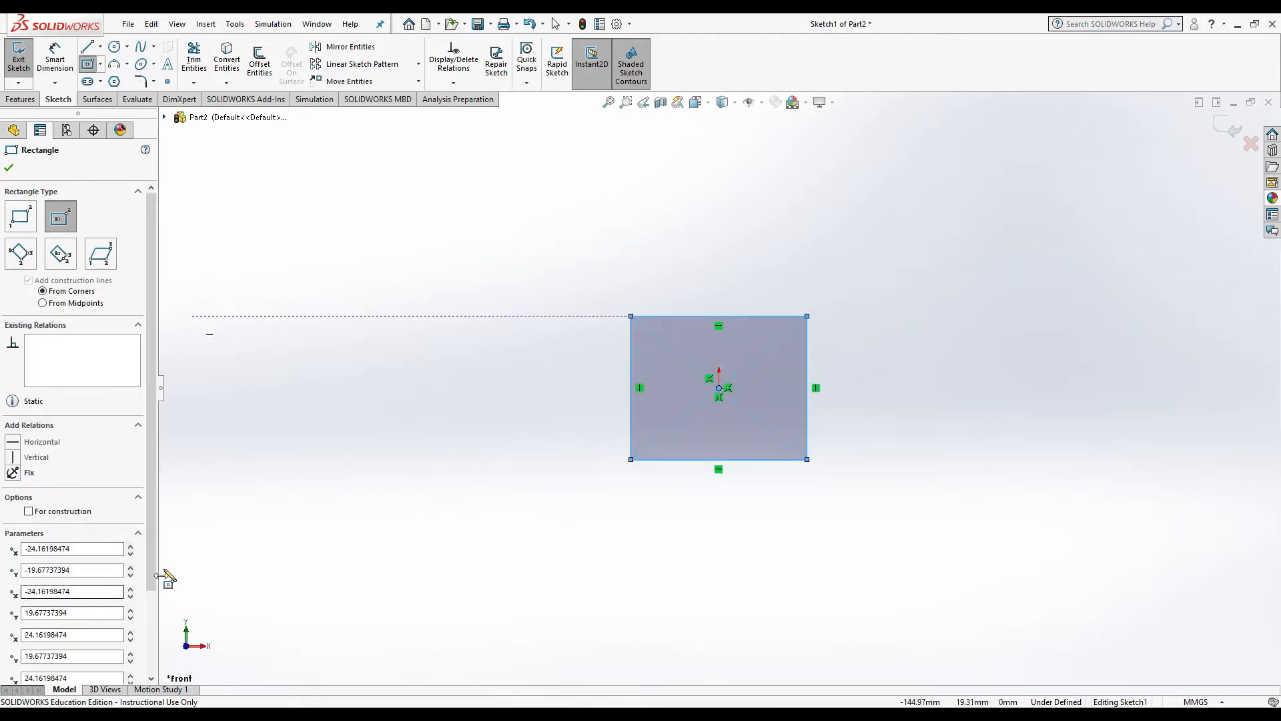
# Set the rectangle's corner coordinates to 25 mm in X and 25 mm in Y and accept it
pyautogui.scroll(-3, 151, 509)
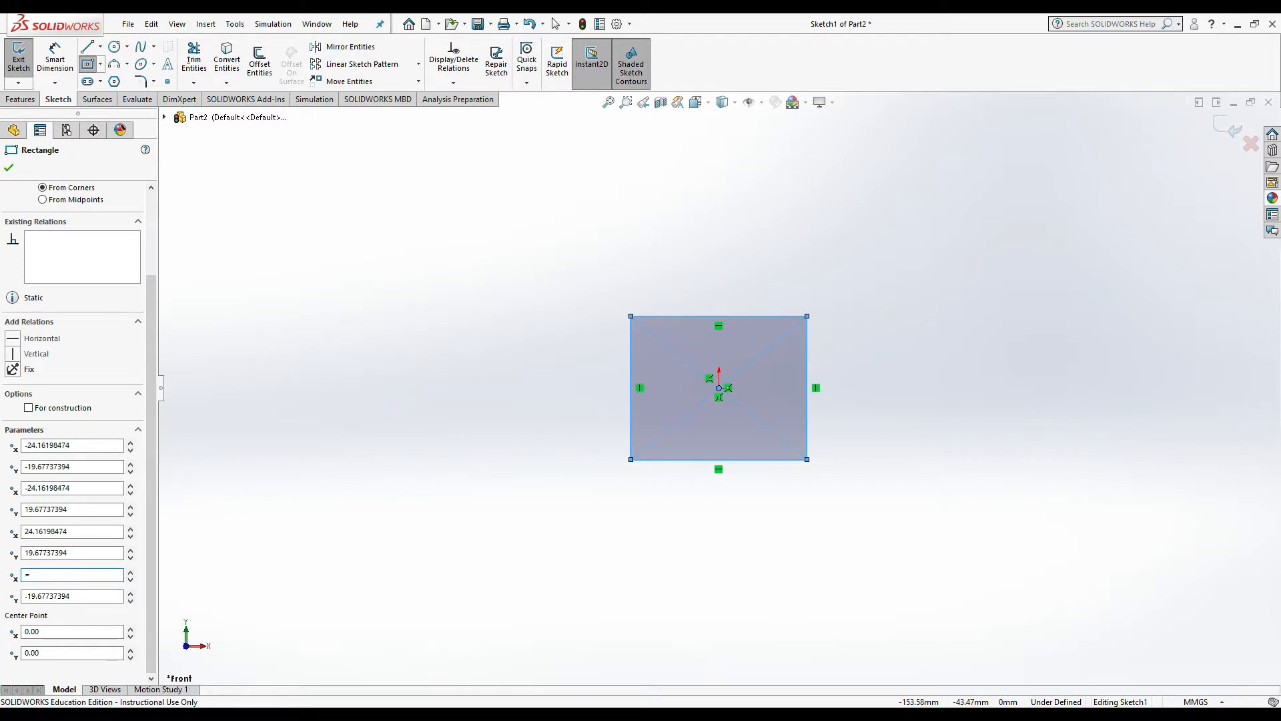
pyautogui.write('25')
pyautogui.press('Return')
pyautogui.write('2')
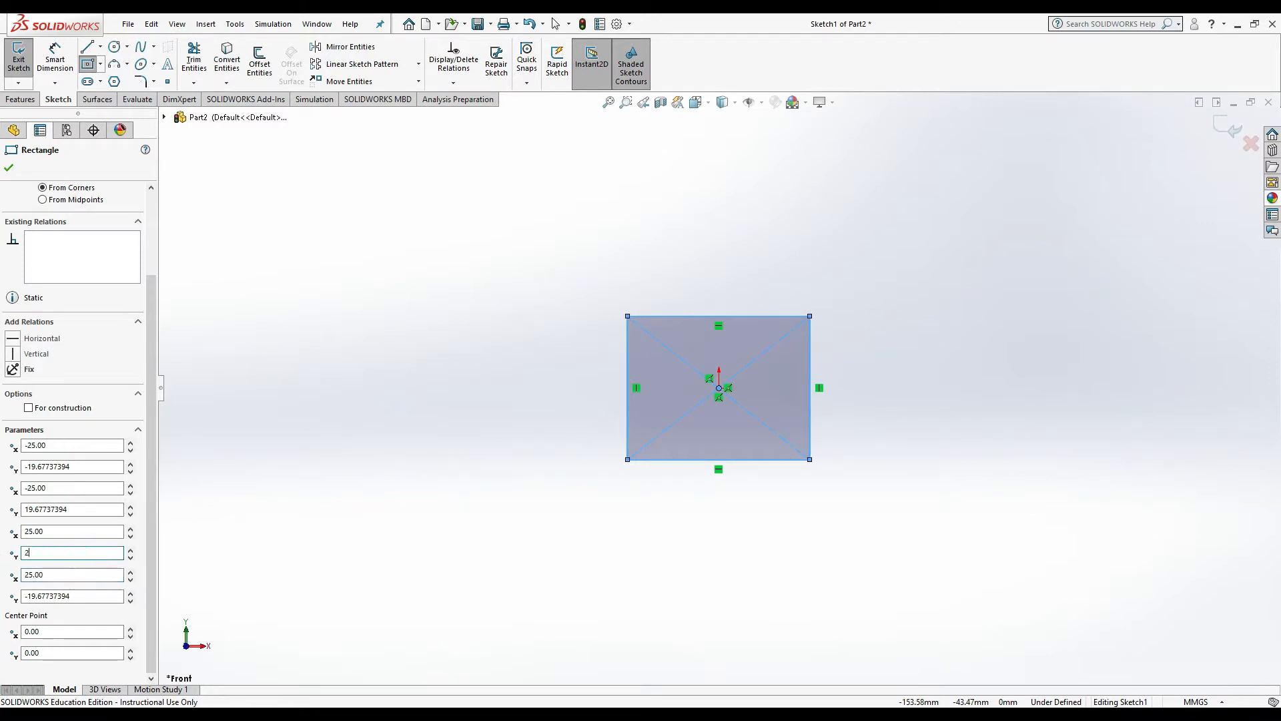
pyautogui.write('5')
pyautogui.press('Return')
pyautogui.click(9, 167)
# Extrude the square sketch as a boss to a depth of 50 mm with the Mid Plane end condition
pyautogui.scroll(1, 486, 354)
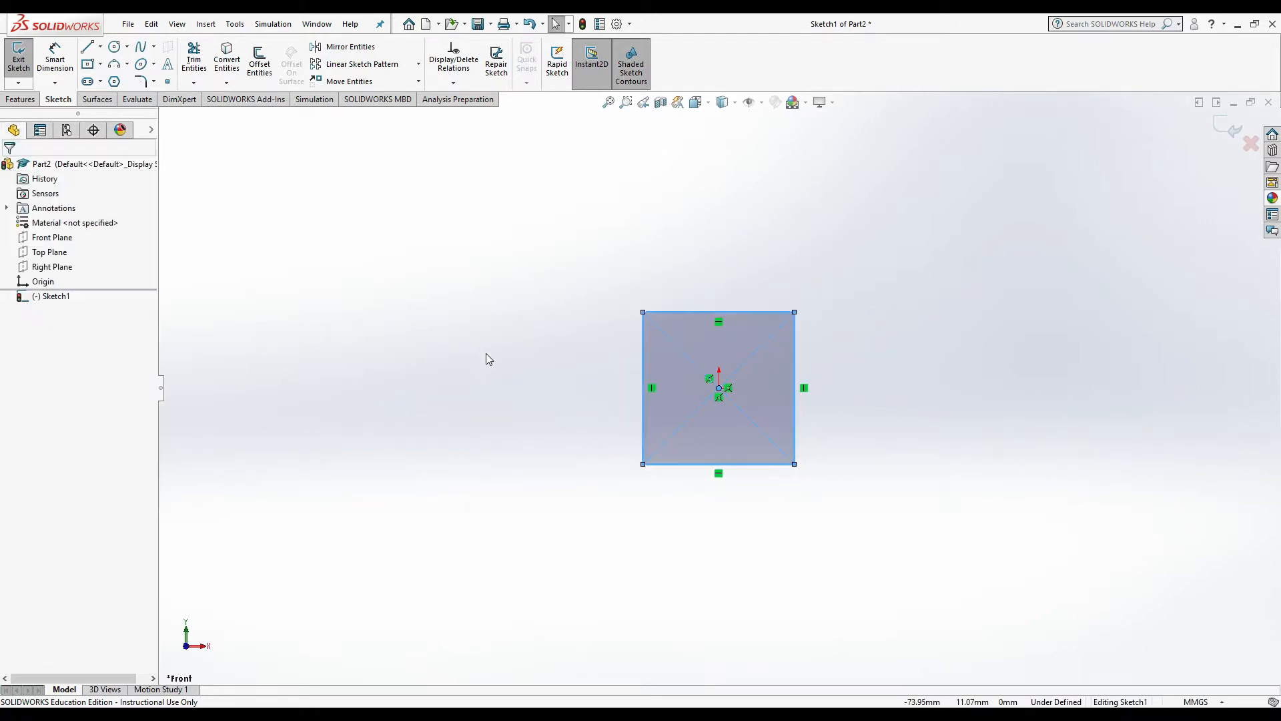
pyautogui.moveTo(488, 359); pyautogui.dragTo(513, 360, button='middle')
pyautogui.click(20, 99)
pyautogui.click(25, 61)
pyautogui.click(97, 248)
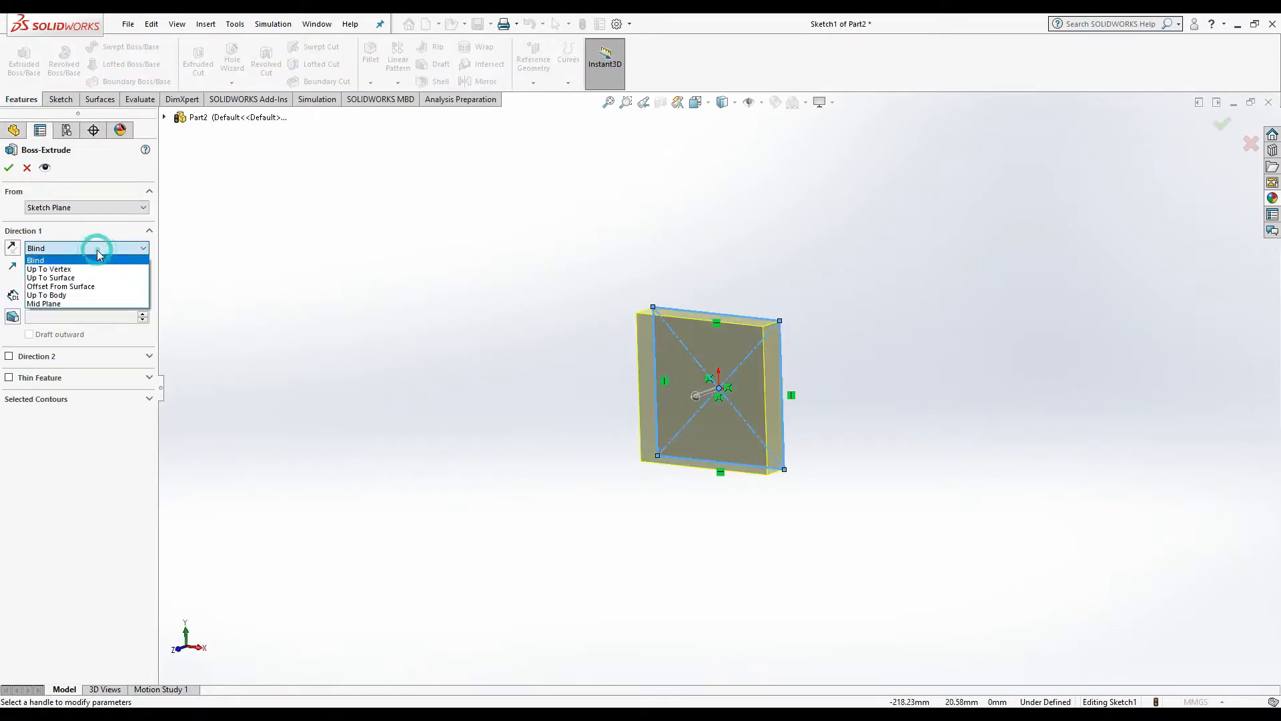
pyautogui.click(67, 304)
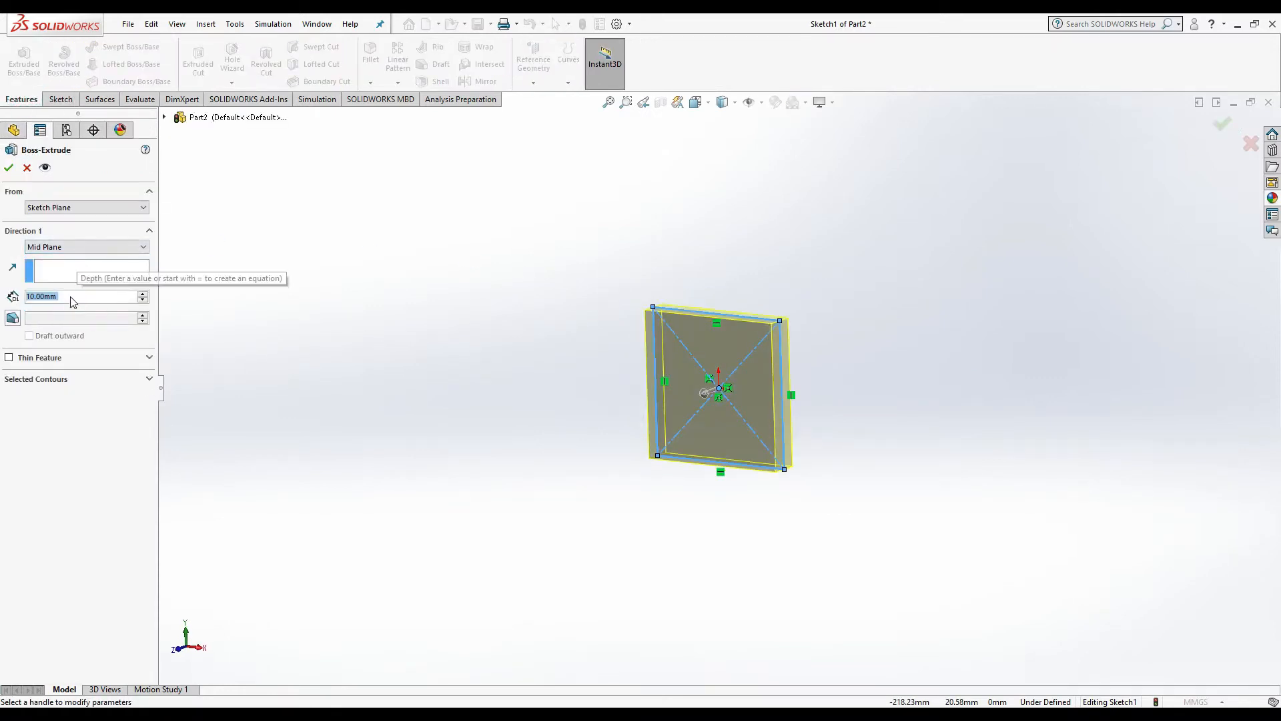
pyautogui.write('2')
pyautogui.press('BackSpace')
pyautogui.write('50')
pyautogui.press('Return')
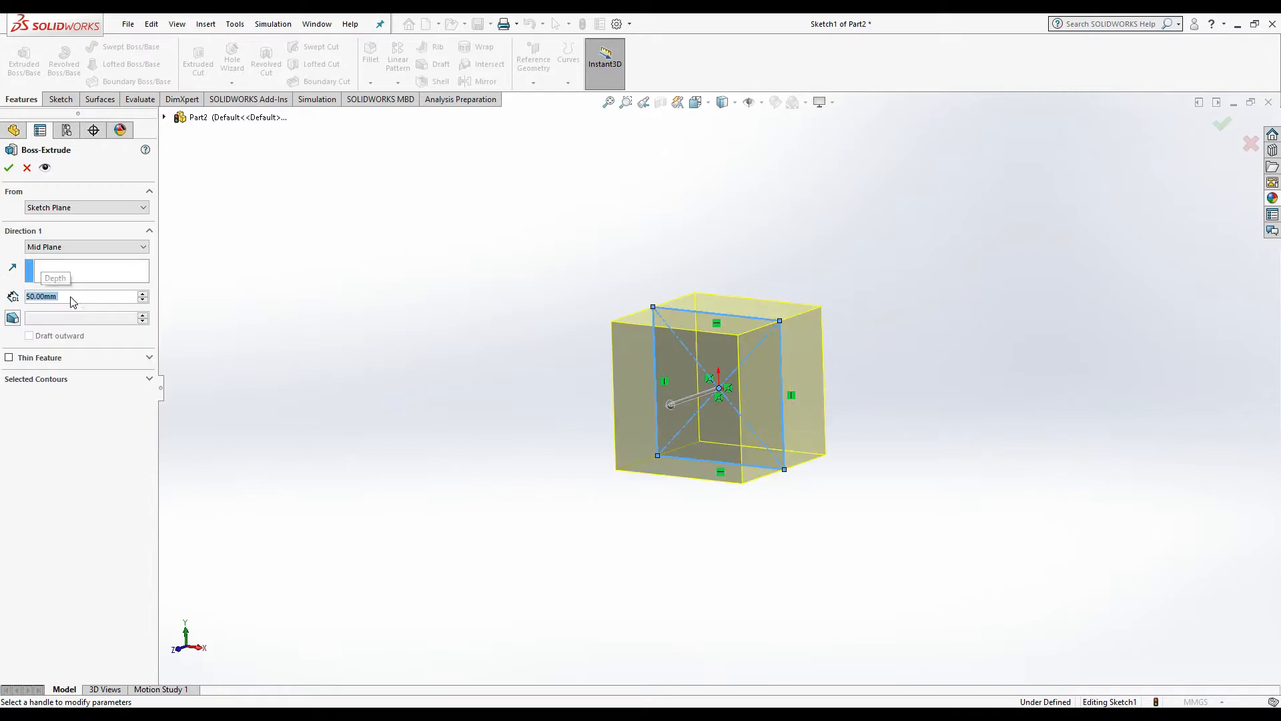
pyautogui.click(8, 168)
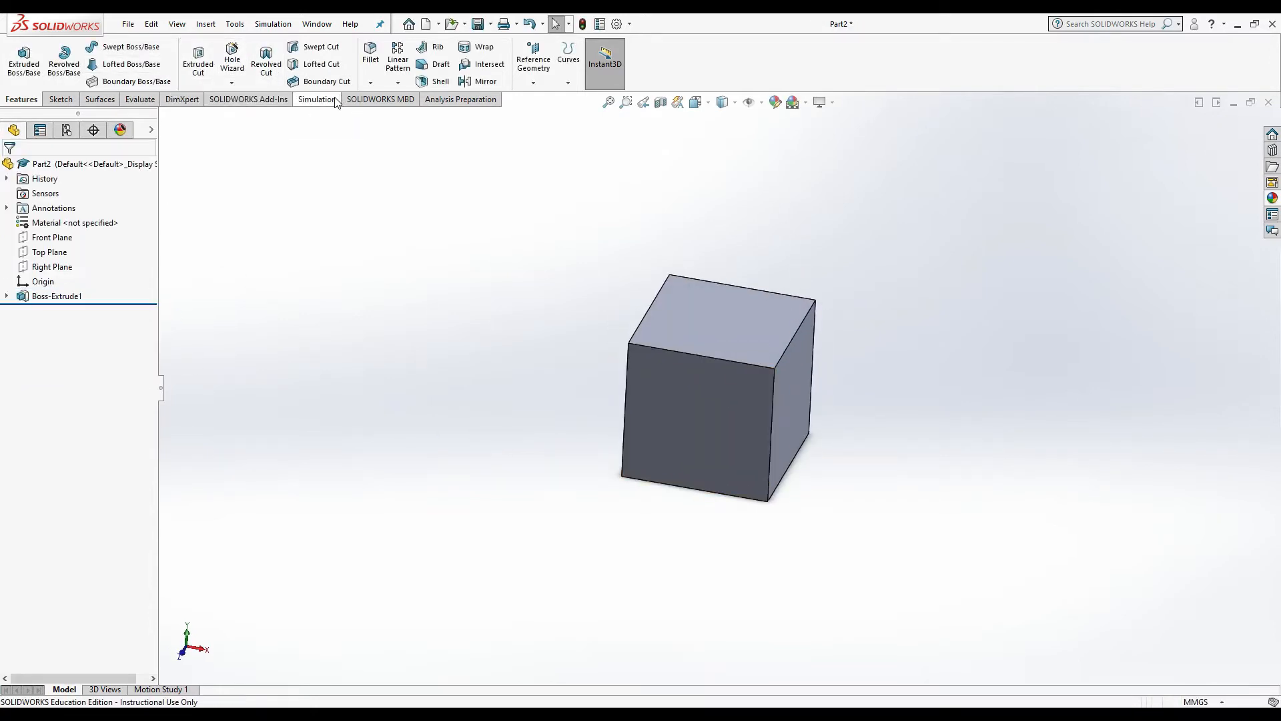
# Start a fillet with the cube's four top edges and two opposite bottom edges as its items
pyautogui.click(371, 53)
pyautogui.click(686, 353)
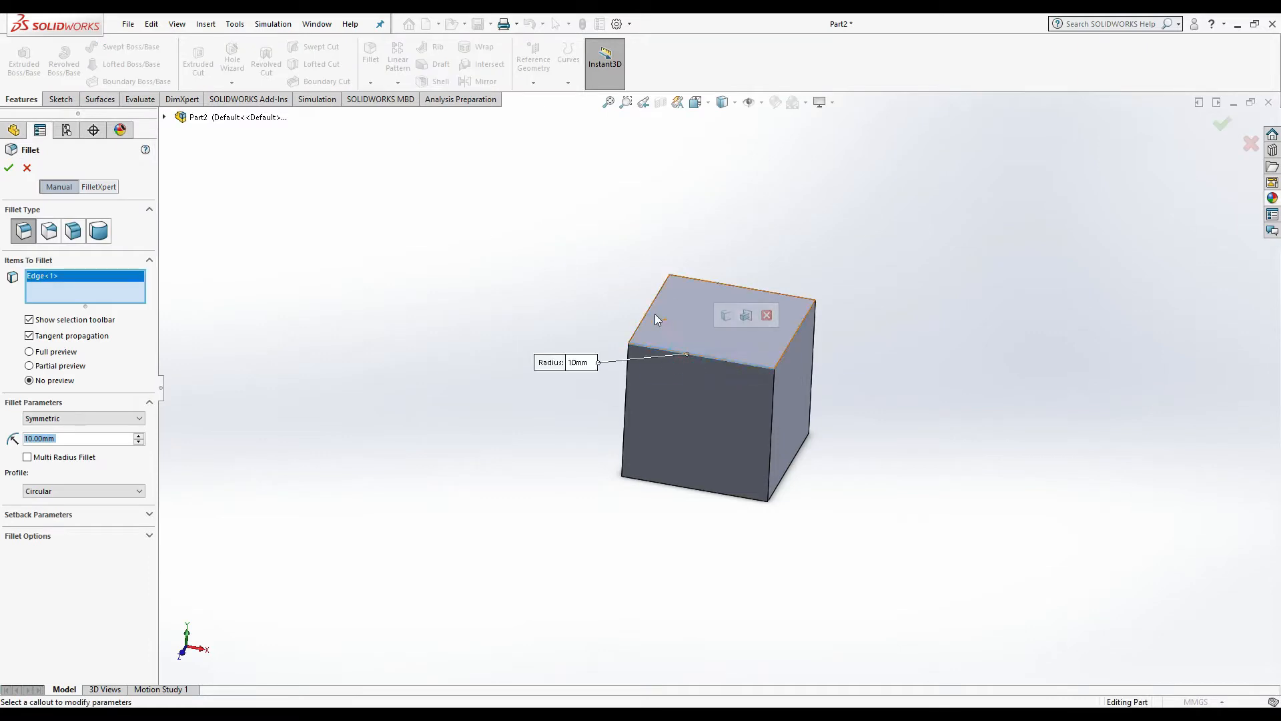
pyautogui.click(649, 308)
pyautogui.click(754, 287)
pyautogui.click(799, 329)
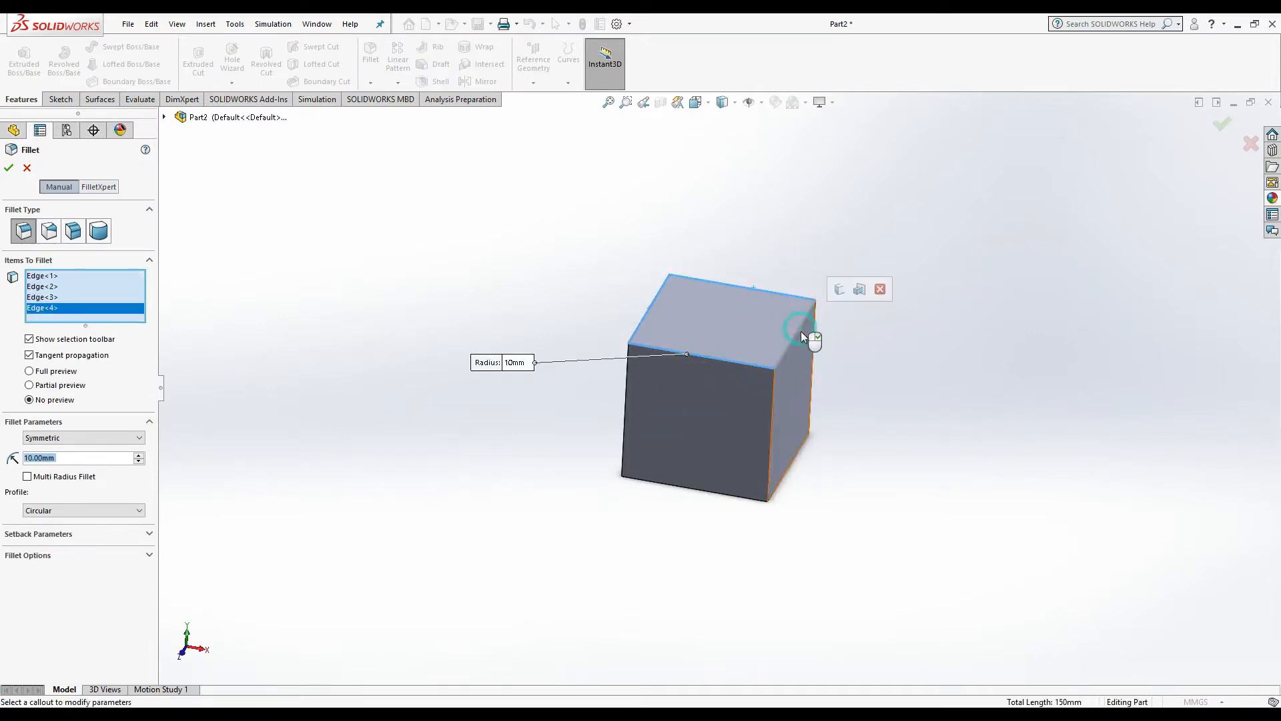
pyautogui.click(840, 289)
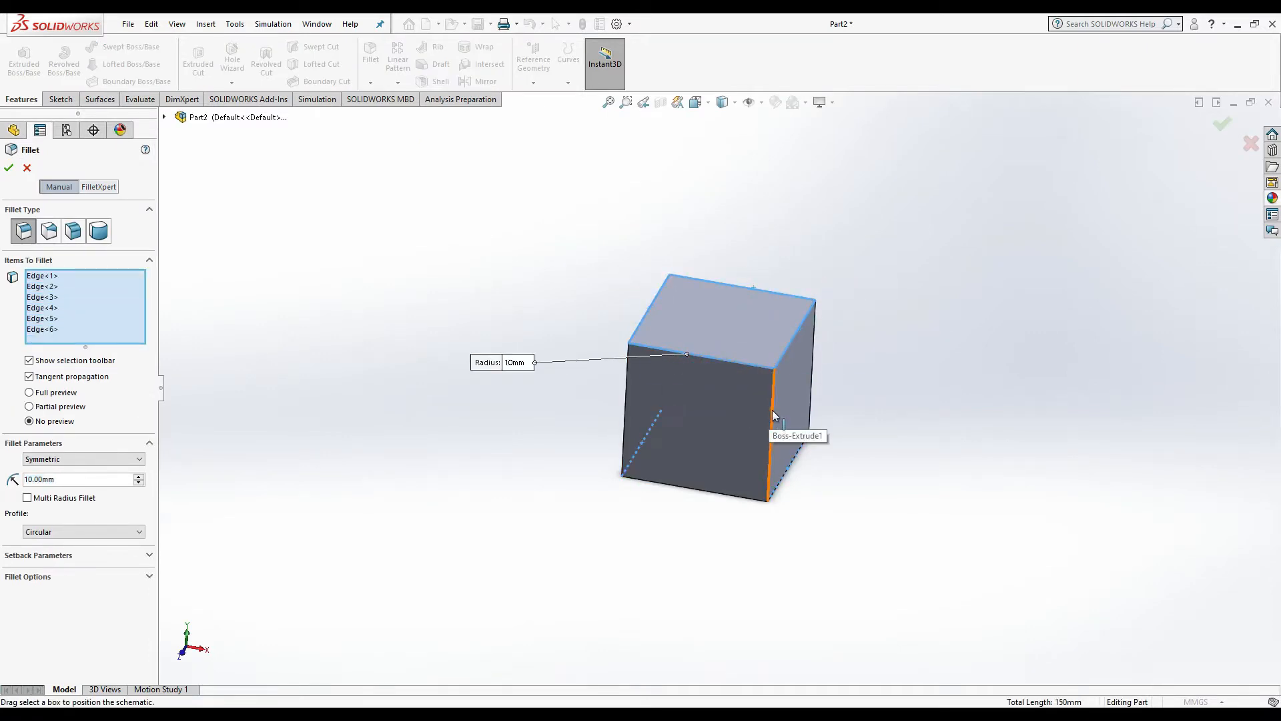
# Add the cube's remaining edges to the fillet and round all twelve edges with a 5 mm radius
pyautogui.click(771, 414)
pyautogui.click(815, 372)
pyautogui.moveTo(888, 371); pyautogui.dragTo(752, 475, button='middle')
pyautogui.click(714, 398)
pyautogui.click(752, 476)
pyautogui.moveTo(955, 438); pyautogui.dragTo(788, 601, button='middle')
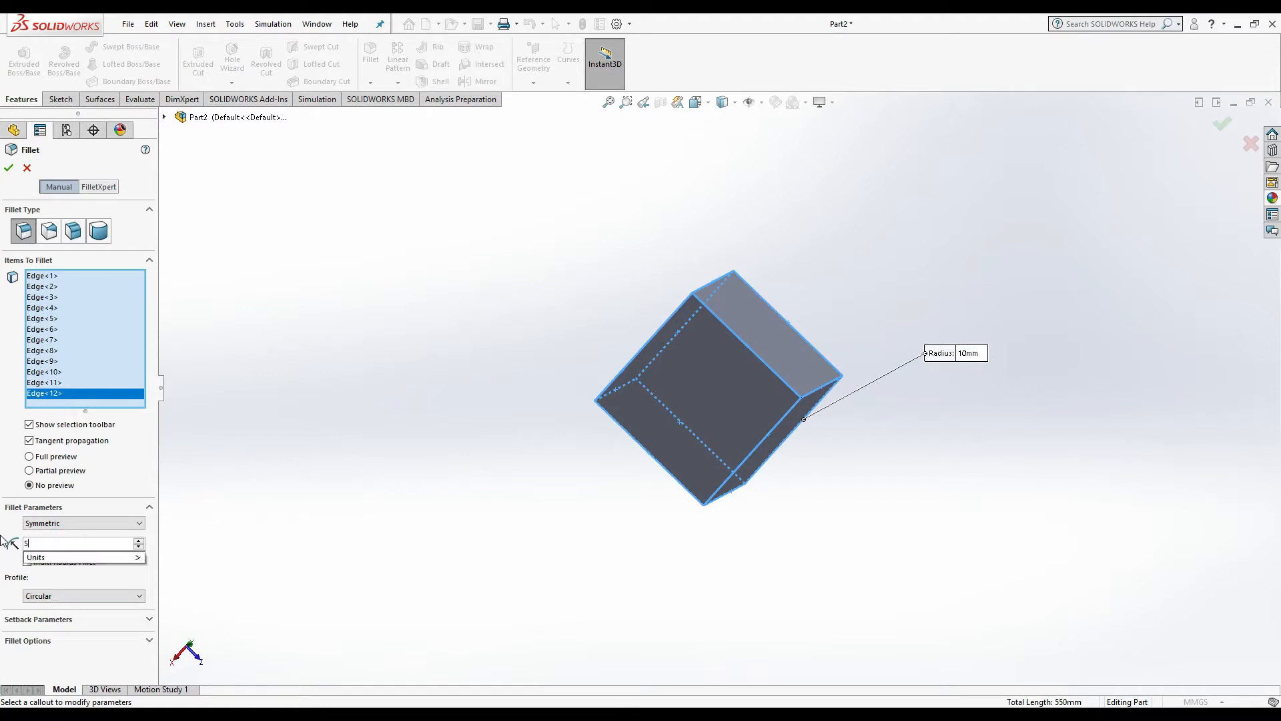
pyautogui.press('Return')
pyautogui.click(9, 168)
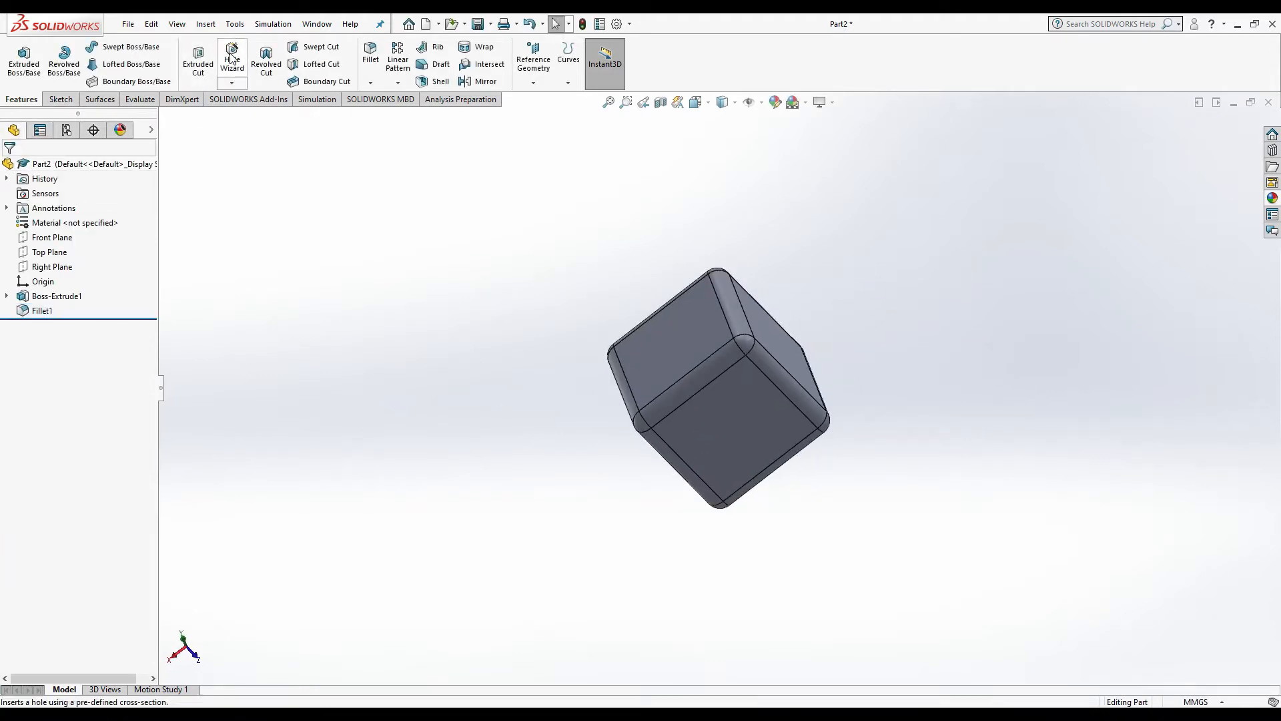
# Start a sketch on one of the rounded cube's large flat faces
pyautogui.moveTo(928, 287); pyautogui.dragTo(754, 260, button='middle')
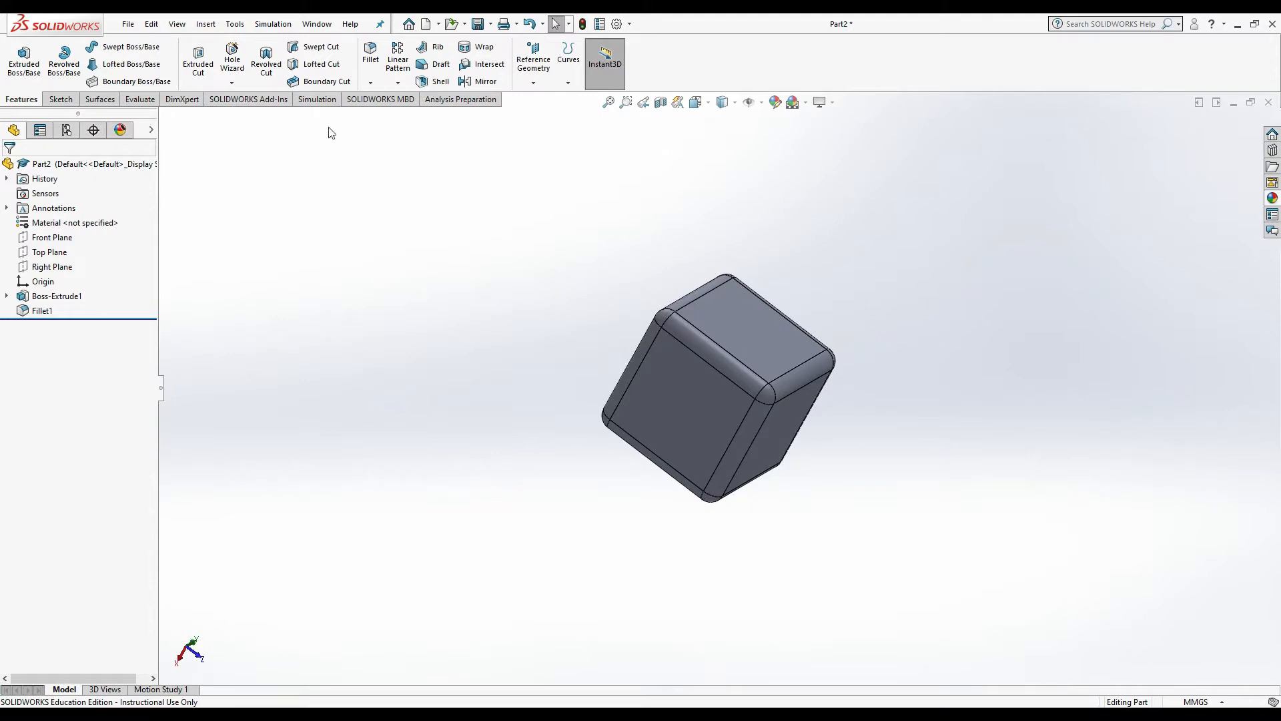
pyautogui.click(60, 99)
pyautogui.click(19, 57)
pyautogui.click(712, 395)
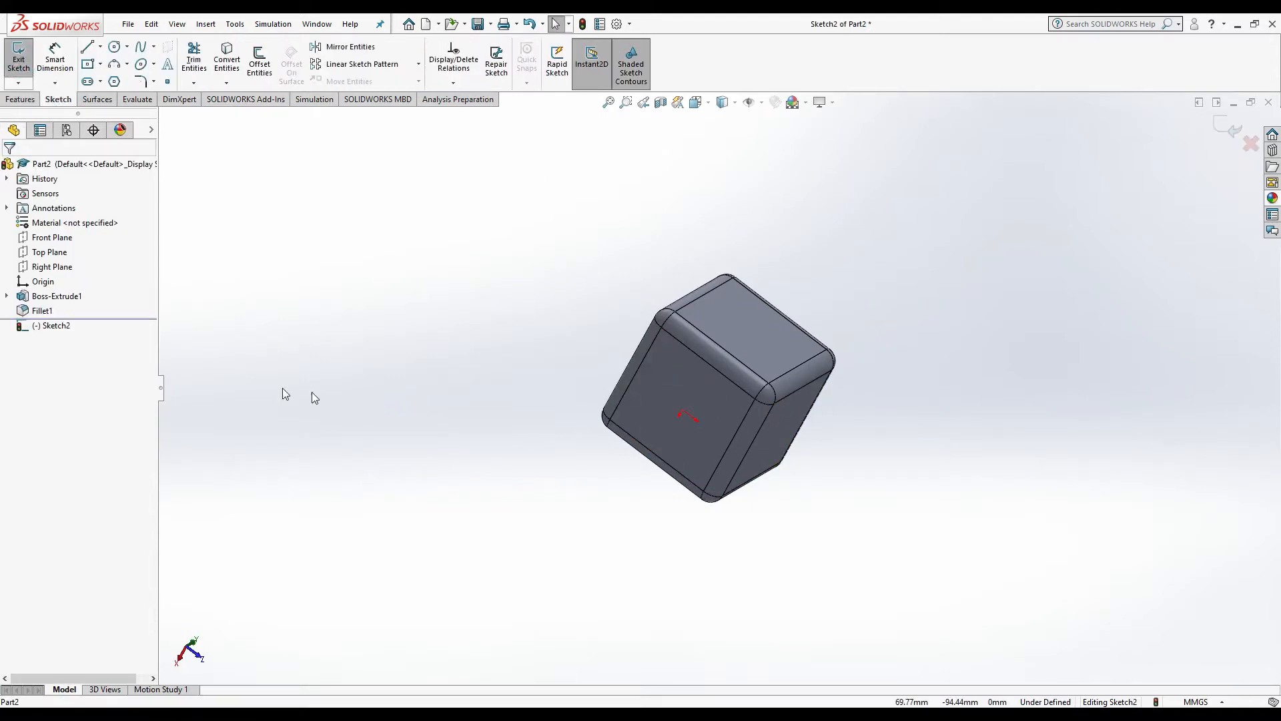
# Sketch a circle centered on the origin of the cube face and set its radius to 15 mm
pyautogui.click(114, 46)
pyautogui.click(682, 410)
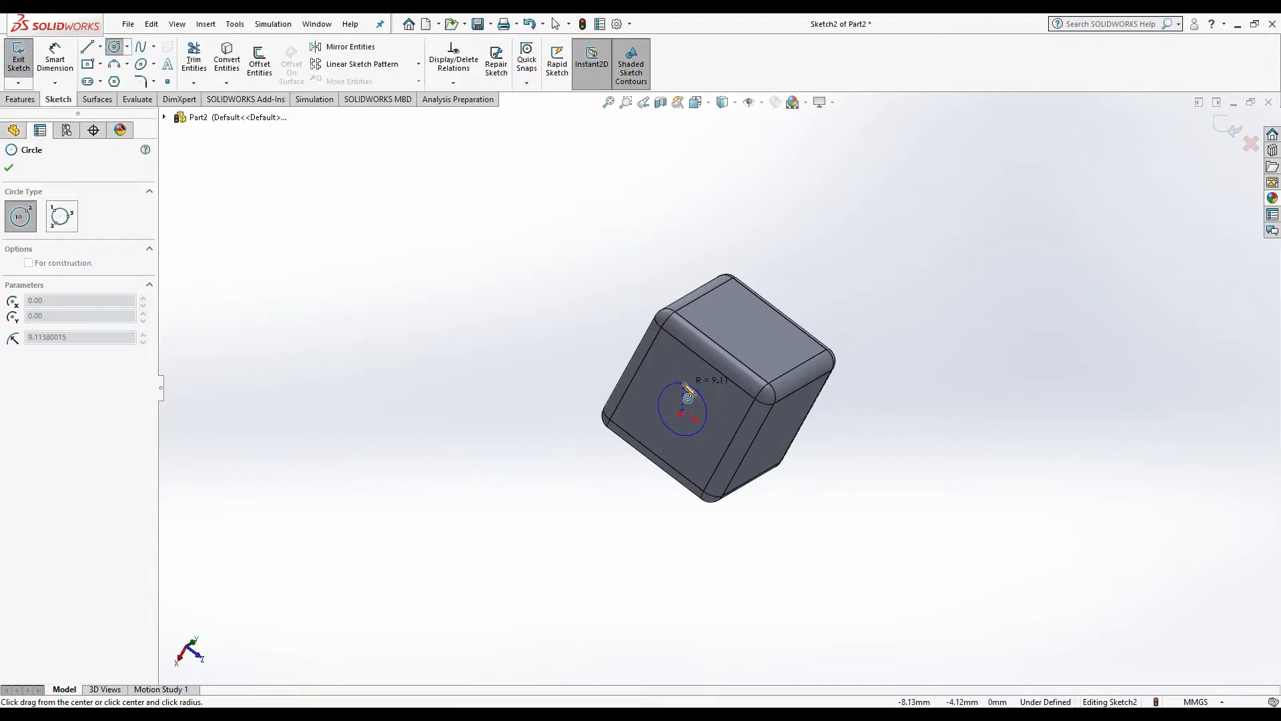
pyautogui.click(681, 384)
pyautogui.click(72, 478)
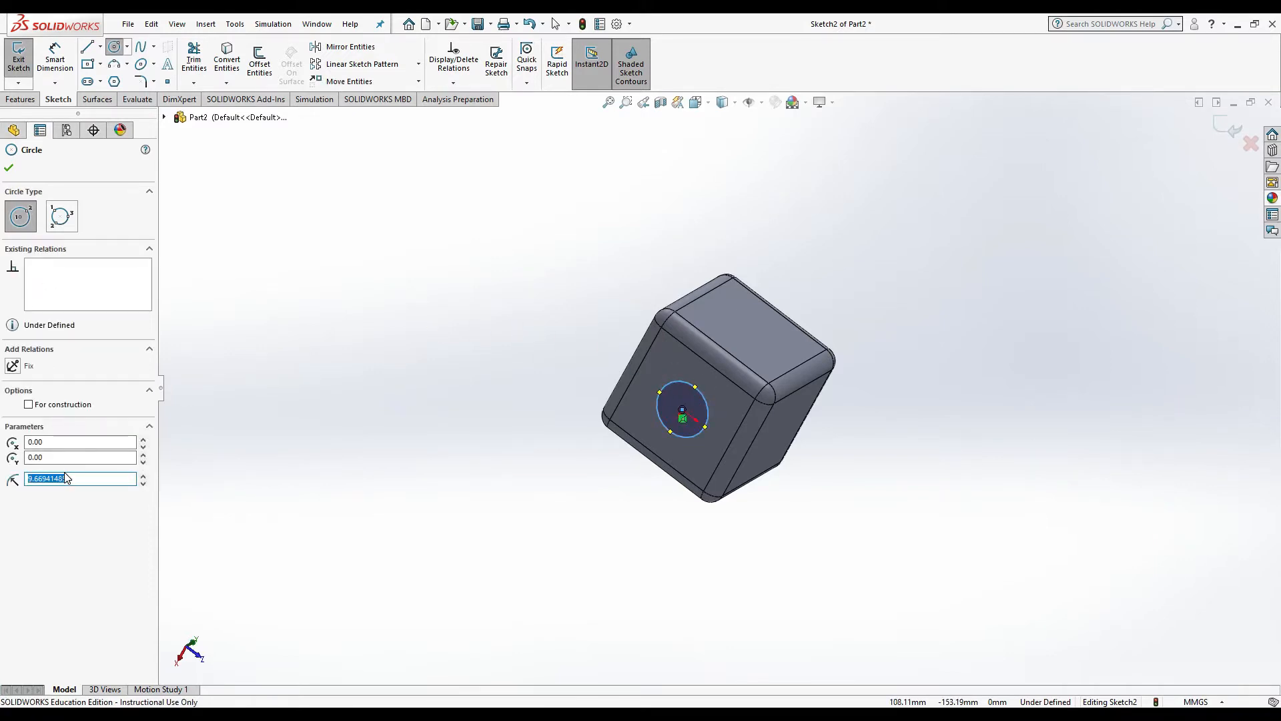
pyautogui.write('15')
pyautogui.press('Return')
pyautogui.click(9, 170)
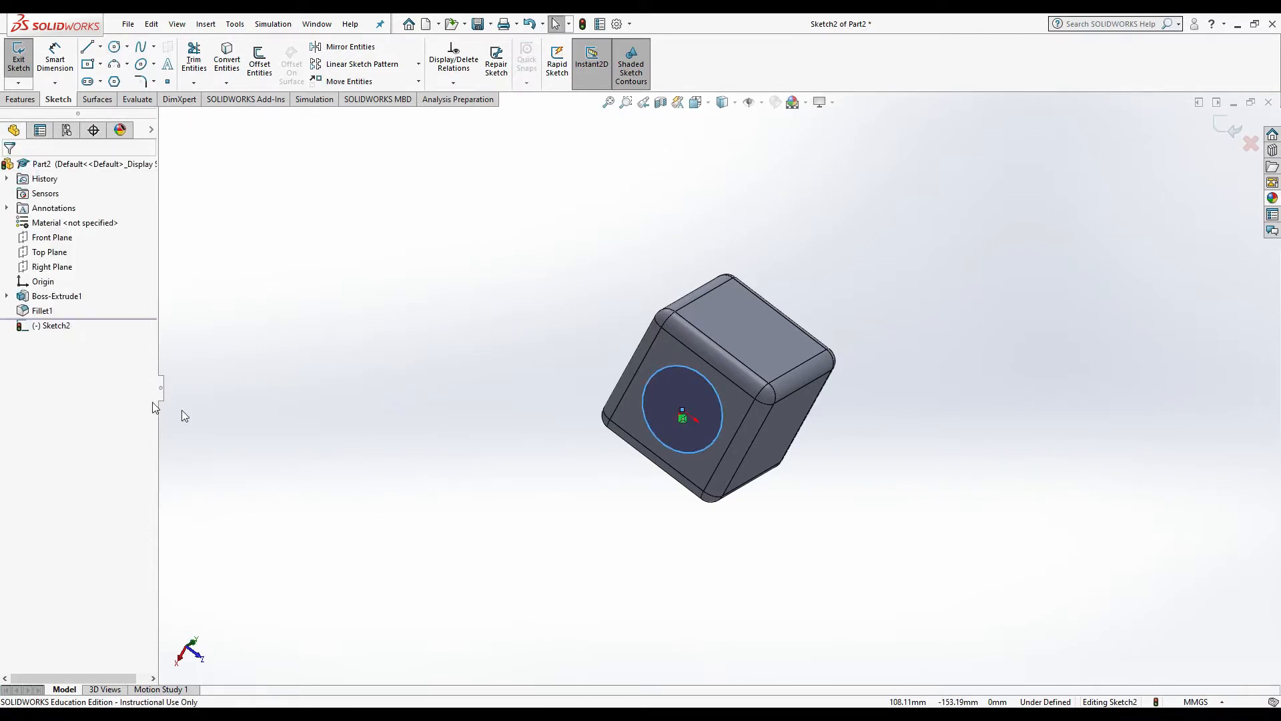
pyautogui.rightClick(48, 296)
pyautogui.click(389, 300)
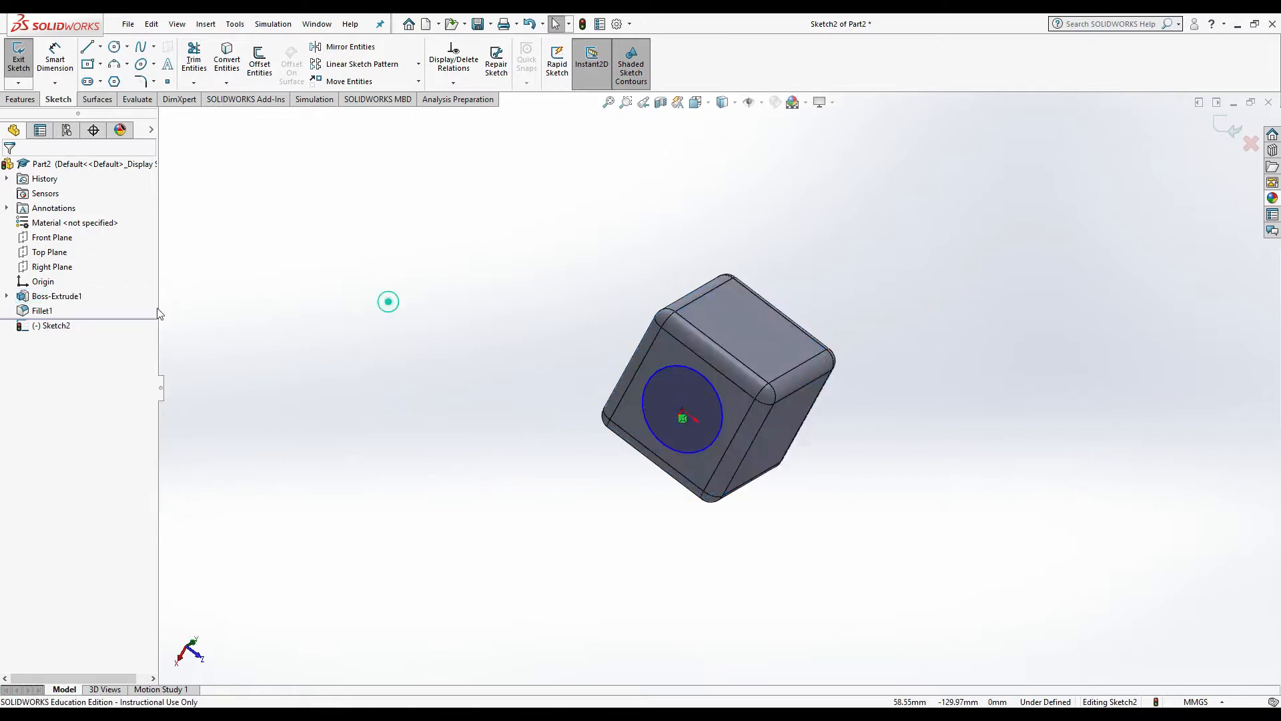
pyautogui.click(7, 295)
pyautogui.click(64, 311)
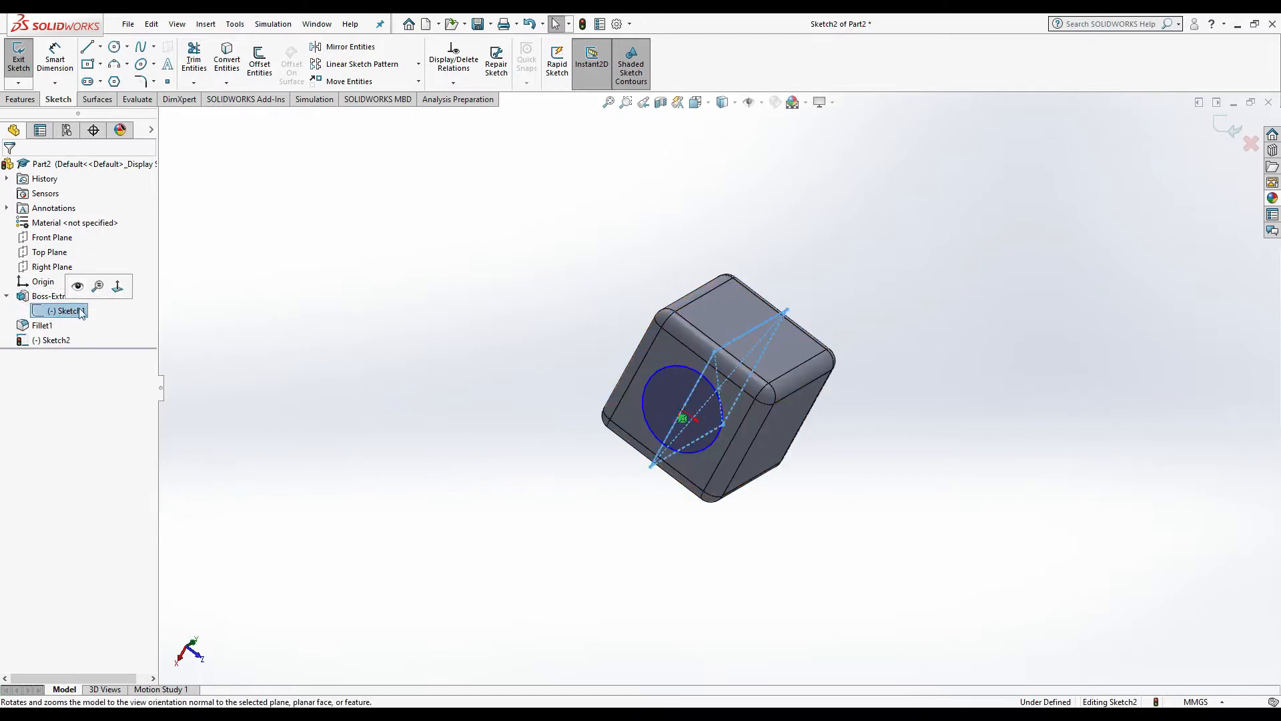
pyautogui.rightClick(66, 311)
pyautogui.click(460, 334)
# Cut the sketched circle through the entire cube with an Extruded Cut set to Through All
pyautogui.click(21, 99)
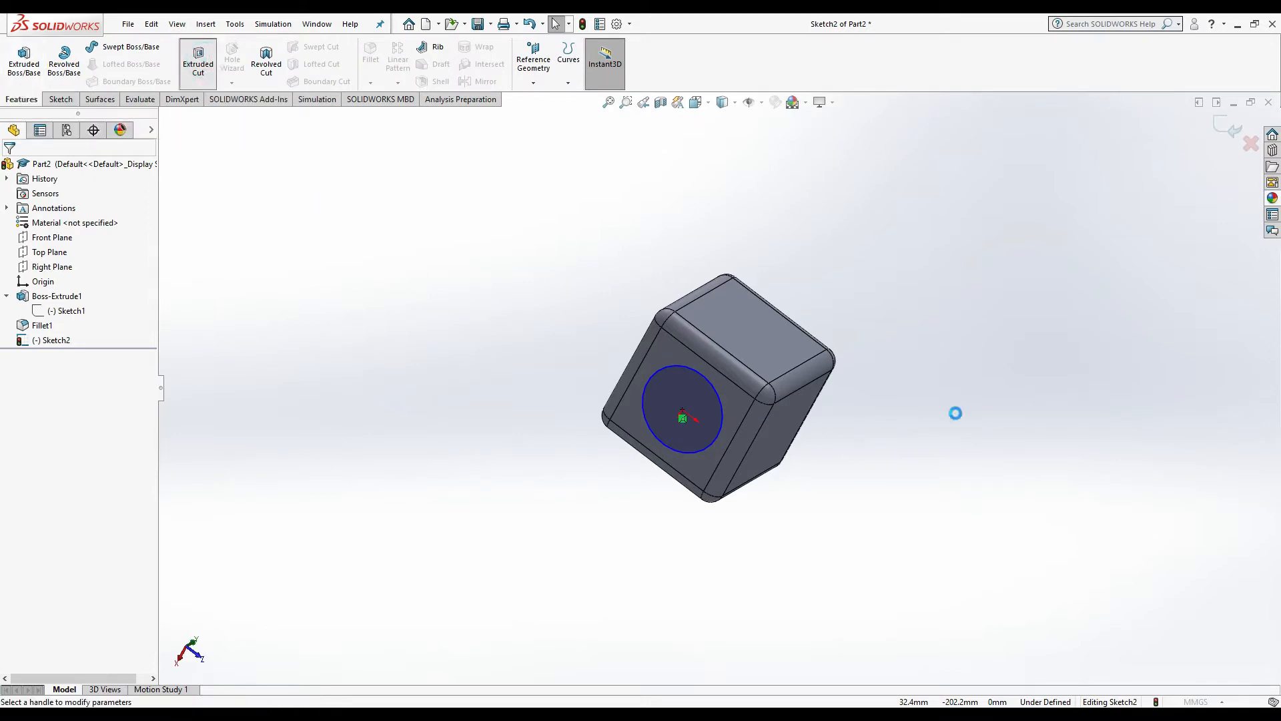
pyautogui.click(198, 60)
pyautogui.click(72, 248)
pyautogui.click(67, 269)
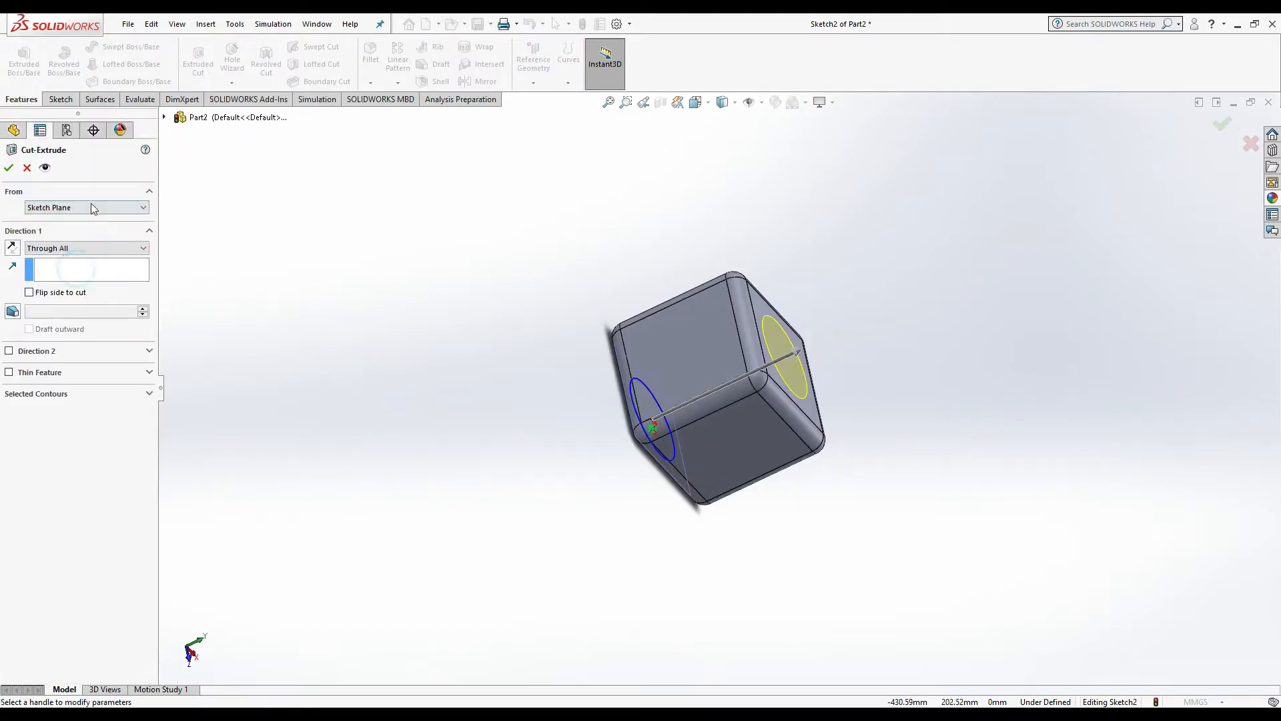
pyautogui.click(9, 167)
# Edit the cube's base square sketch, dimension one side to 60 mm, and rebuild the part
pyautogui.moveTo(483, 438)
pyautogui.mouseDown(button='middle')
pyautogui.moveTo(1052, 572)
pyautogui.moveTo(858, 601)
pyautogui.moveTo(853, 496)
pyautogui.moveTo(827, 467)
pyautogui.mouseUp(button='middle')
pyautogui.rightClick(57, 296)
pyautogui.click(77, 259)
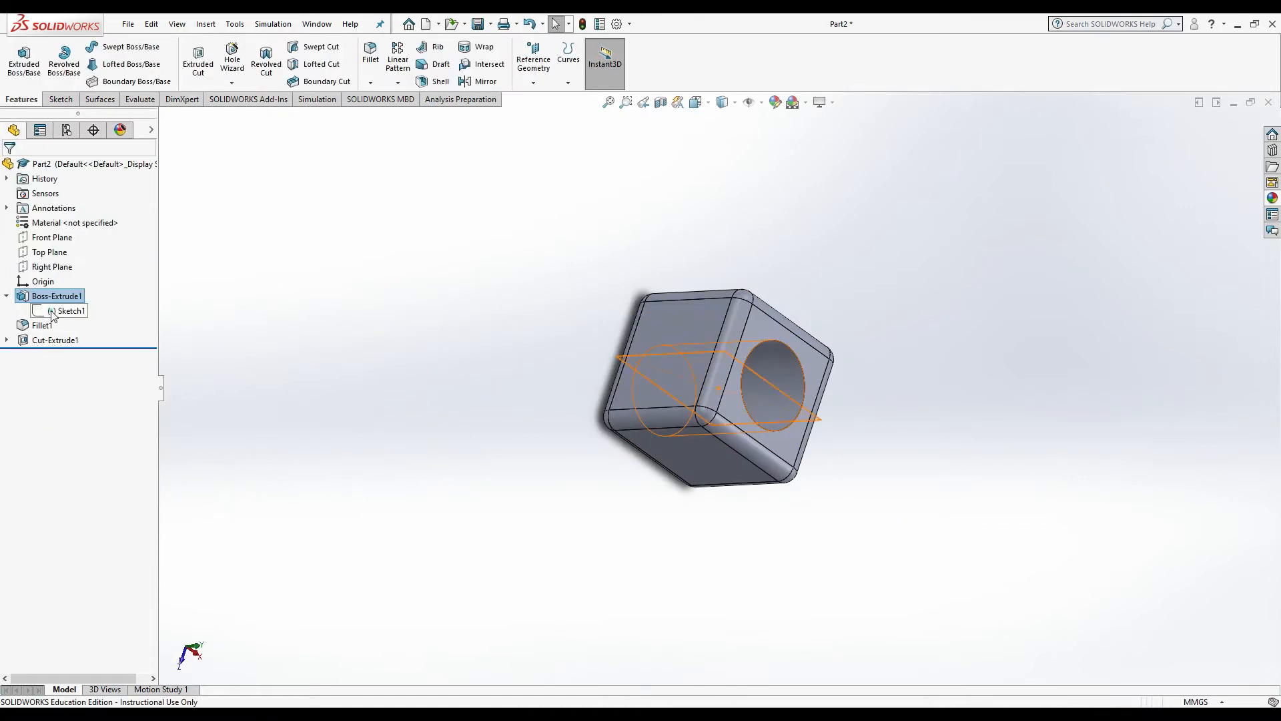
pyautogui.moveTo(458, 262); pyautogui.dragTo(457, 220, button='right')
pyautogui.click(663, 325)
pyautogui.click(686, 232)
pyautogui.write('60')
pyautogui.press('Return')
pyautogui.press('Escape')
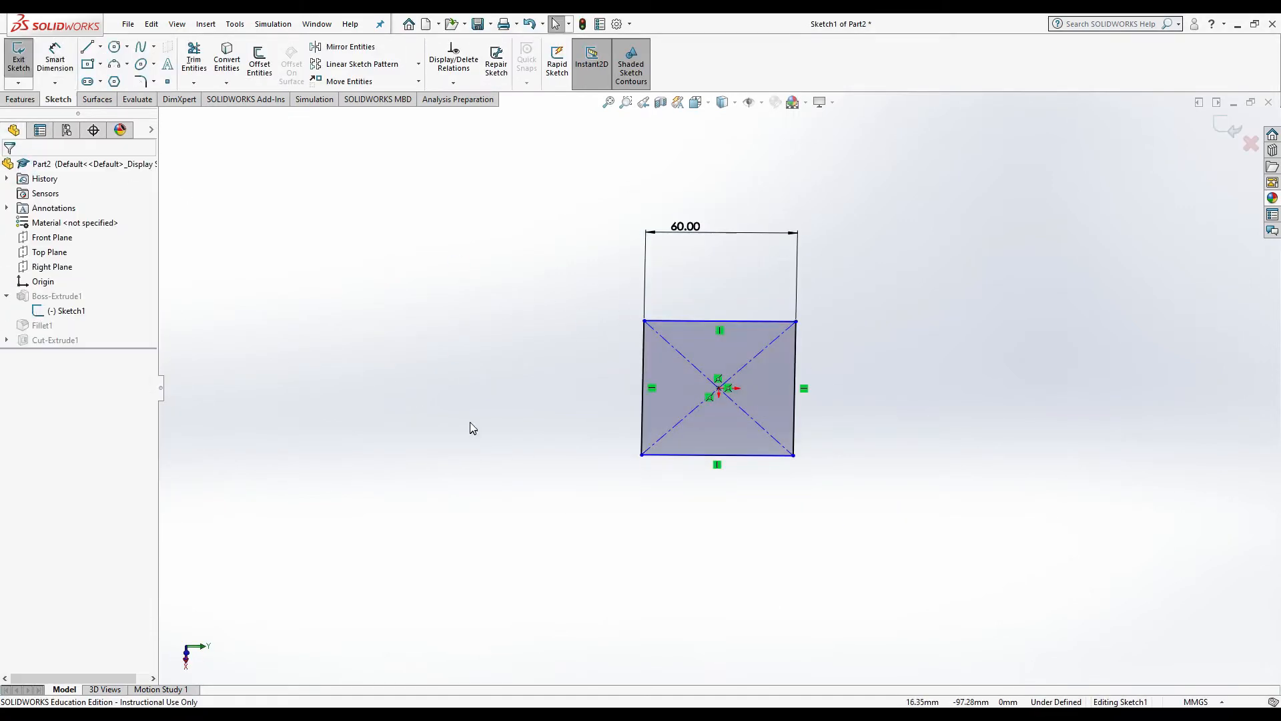
pyautogui.hotkey('ctrl', 'b')
pyautogui.moveTo(689, 486)
pyautogui.mouseDown(button='middle')
pyautogui.moveTo(830, 432)
pyautogui.moveTo(973, 331)
pyautogui.mouseUp(button='middle')
pyautogui.rightClick(61, 310)
pyautogui.click(70, 273)
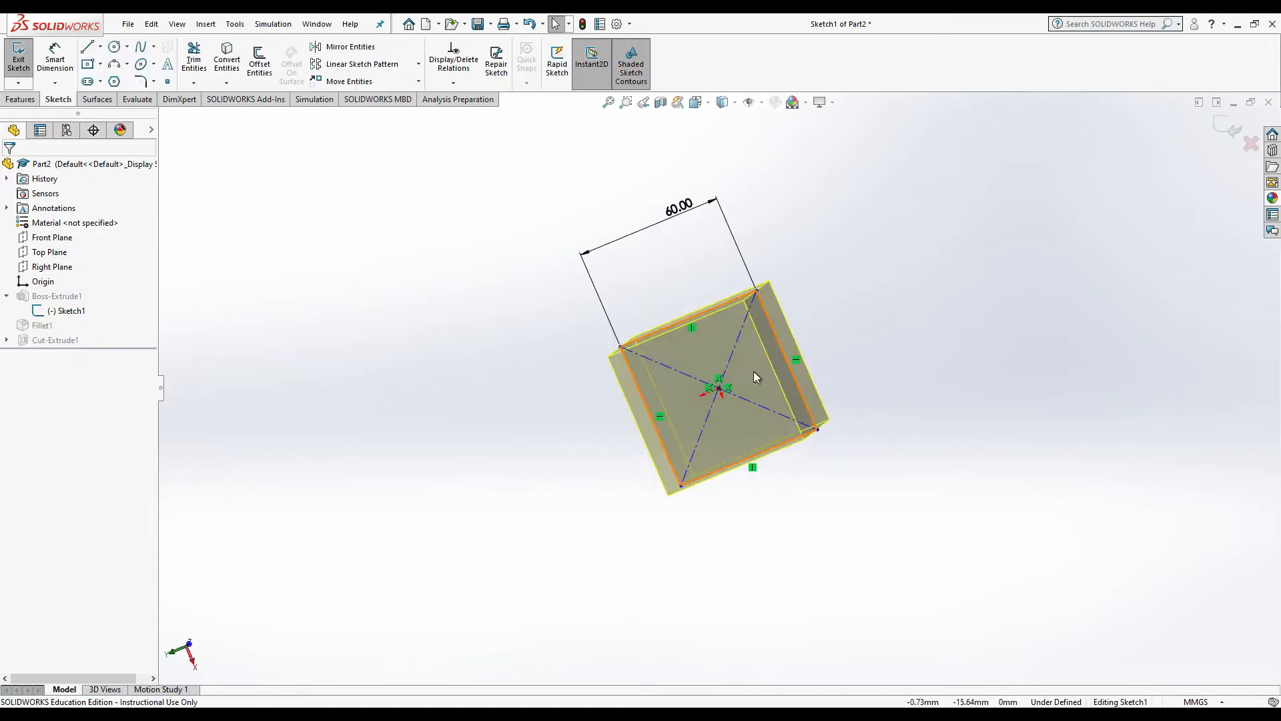
pyautogui.doubleClick(544, 457)
# On an adjacent uncut face of the cube, sketch a circle centered on the origin with a 15 mm radius
pyautogui.moveTo(876, 481)
pyautogui.mouseDown(button='middle')
pyautogui.moveTo(918, 294)
pyautogui.moveTo(834, 313)
pyautogui.mouseUp(button='middle')
pyautogui.click(60, 98)
pyautogui.click(19, 57)
pyautogui.click(657, 433)
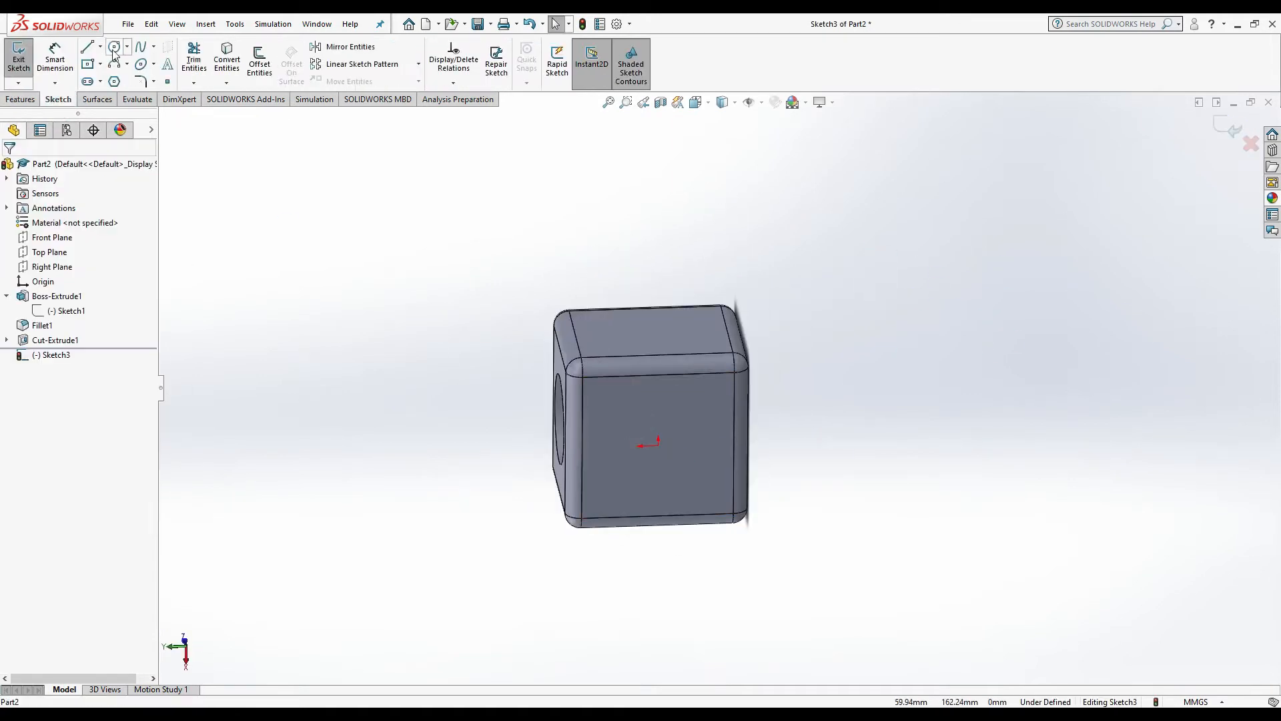
pyautogui.click(114, 47)
pyautogui.moveTo(658, 445); pyautogui.dragTo(707, 443)
pyautogui.doubleClick(93, 479)
pyautogui.write('15')
pyautogui.press('Return')
pyautogui.click(9, 168)
# Cut the second face's circle through the cube with an Extruded Cut set to Through All
pyautogui.click(20, 98)
pyautogui.click(197, 62)
pyautogui.click(83, 248)
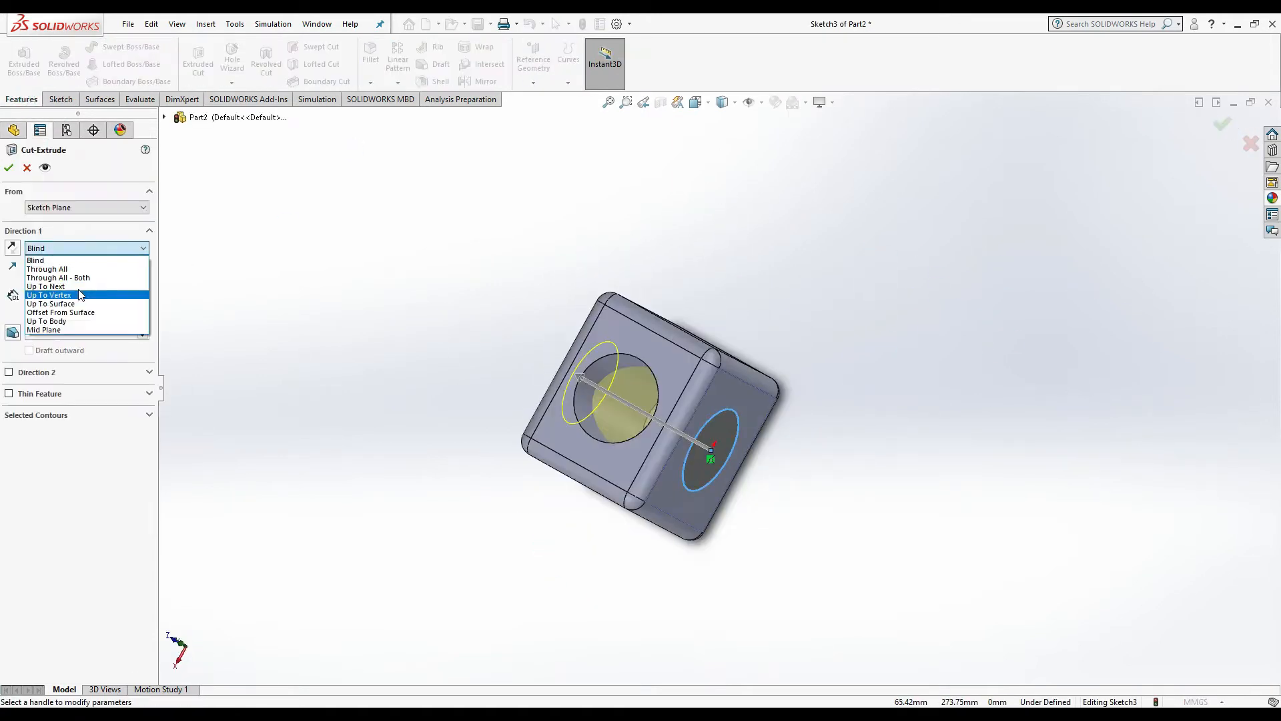
pyautogui.click(50, 271)
pyautogui.click(9, 167)
# Sketch a centered circle of 15 mm radius on the remaining uncut face and cut it through the cube
pyautogui.click(654, 404)
pyautogui.click(61, 99)
pyautogui.click(19, 57)
pyautogui.click(113, 46)
pyautogui.moveTo(647, 398); pyautogui.dragTo(691, 400)
pyautogui.write('15')
pyautogui.click(9, 168)
pyautogui.click(198, 61)
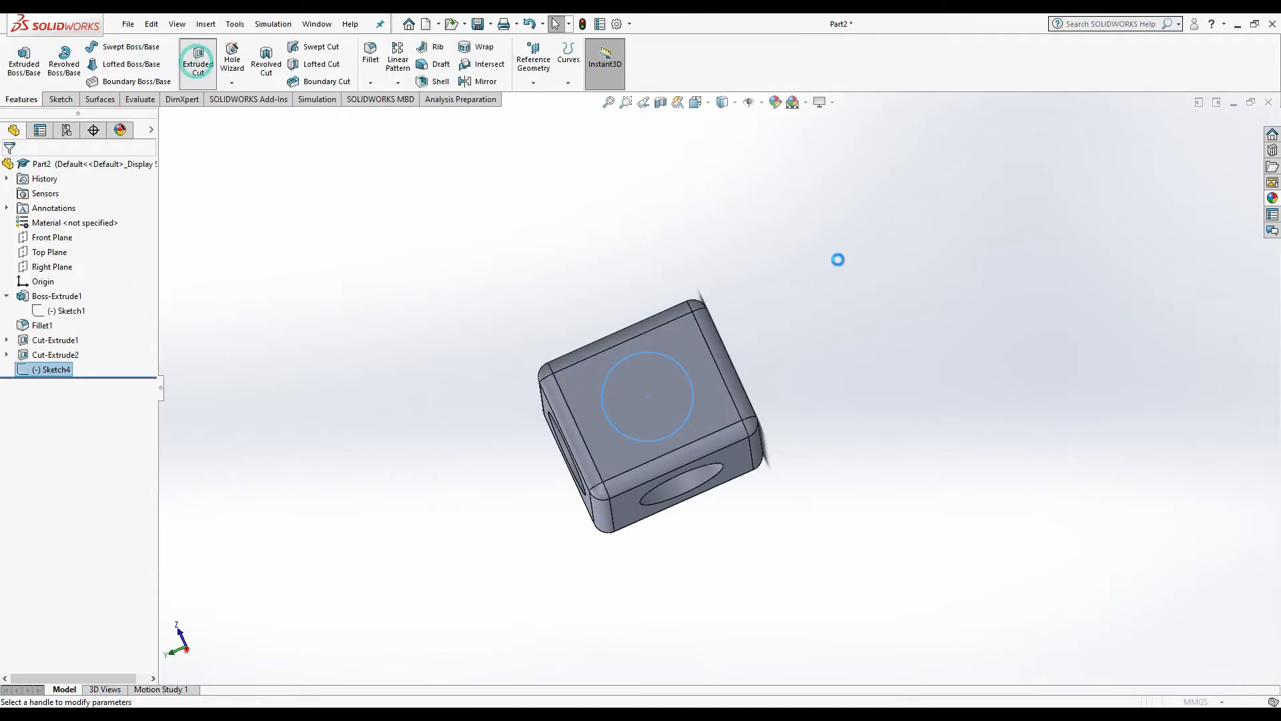
pyautogui.moveTo(804, 483)
pyautogui.mouseDown(button='middle')
pyautogui.moveTo(1004, 426)
pyautogui.moveTo(858, 309)
pyautogui.moveTo(663, 237)
pyautogui.moveTo(1055, 393)
pyautogui.moveTo(867, 400)
pyautogui.mouseUp(button='middle')
# Edit the base square sketch again, dimension its other side to 60 mm, and exit the sketch
pyautogui.rightClick(70, 311)
pyautogui.moveTo(400, 347); pyautogui.dragTo(294, 321, button='middle')
pyautogui.rightClick(74, 310)
pyautogui.click(74, 271)
pyautogui.moveTo(934, 413); pyautogui.dragTo(858, 367, button='middle')
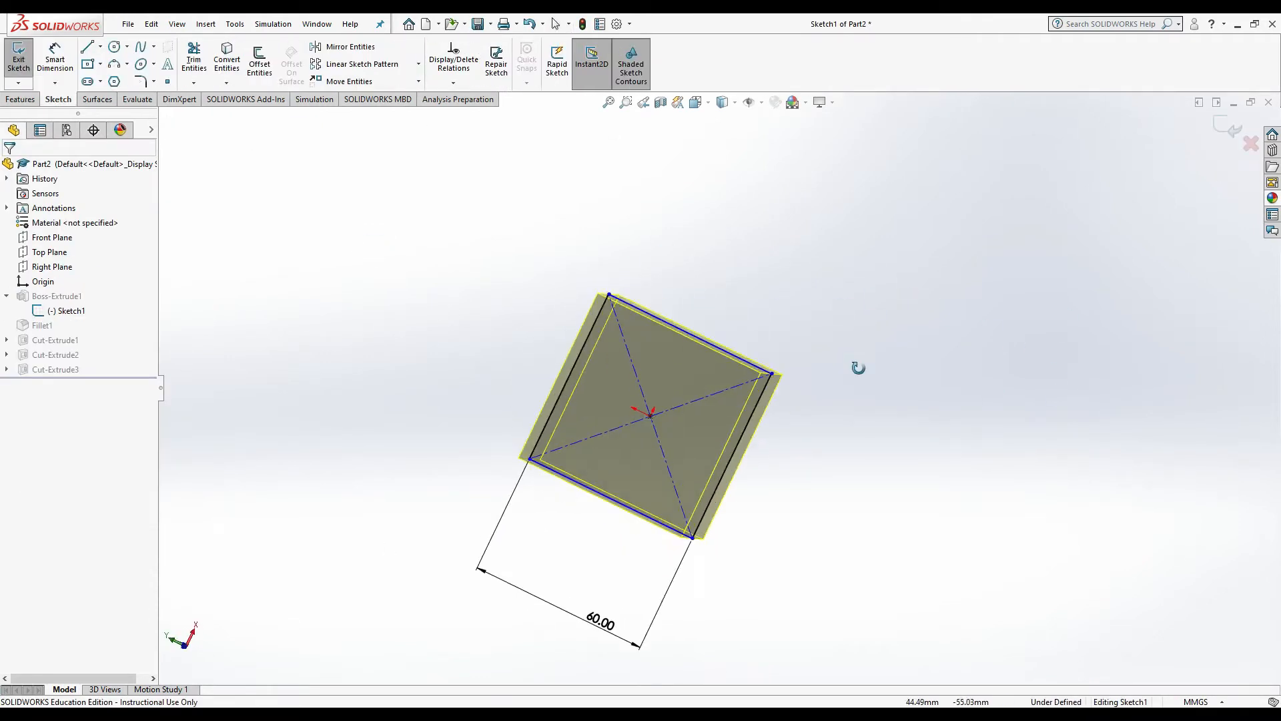
pyautogui.click(55, 61)
pyautogui.click(734, 452)
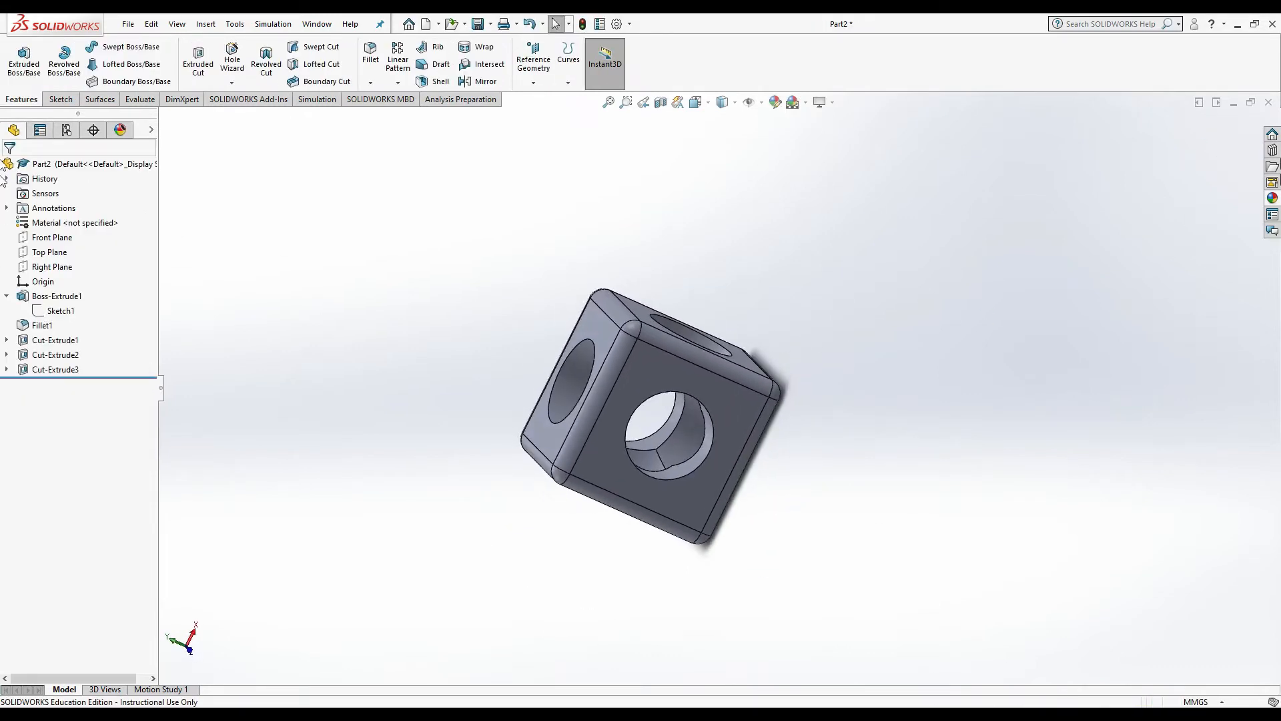
# Apply the solid Orange appearance to the whole cube part
pyautogui.click(1272, 197)
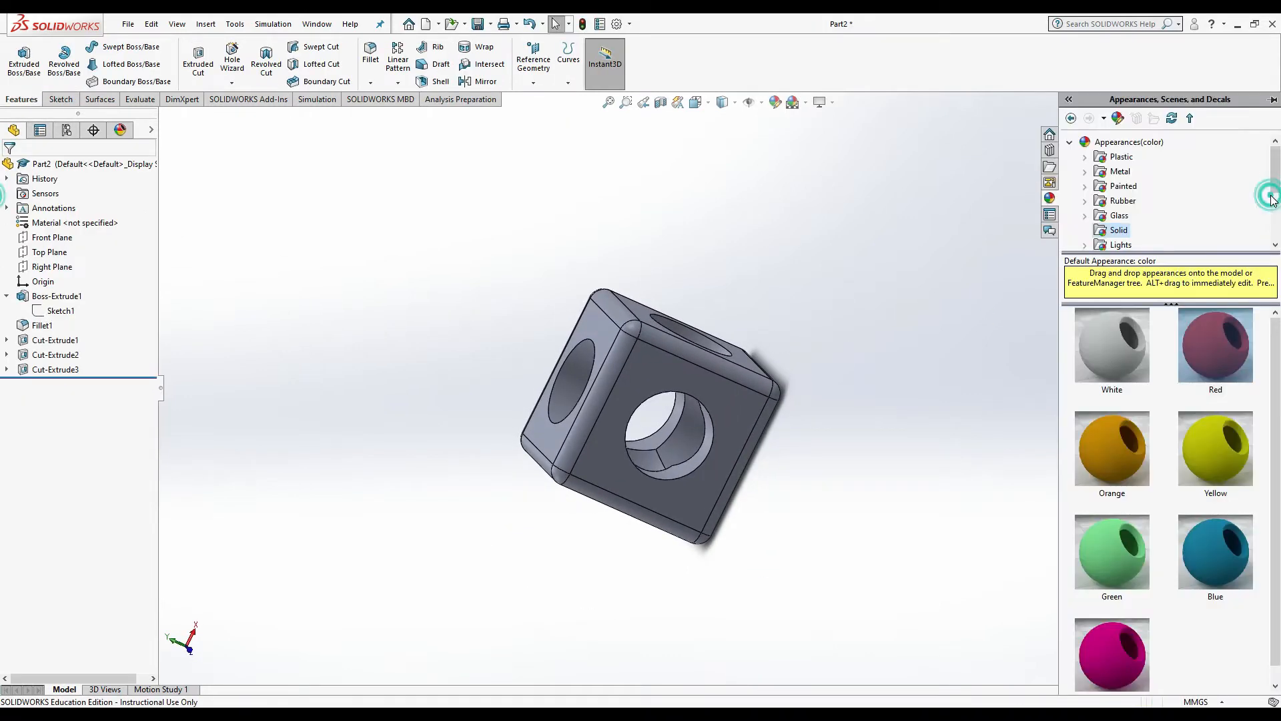
pyautogui.doubleClick(1119, 446)
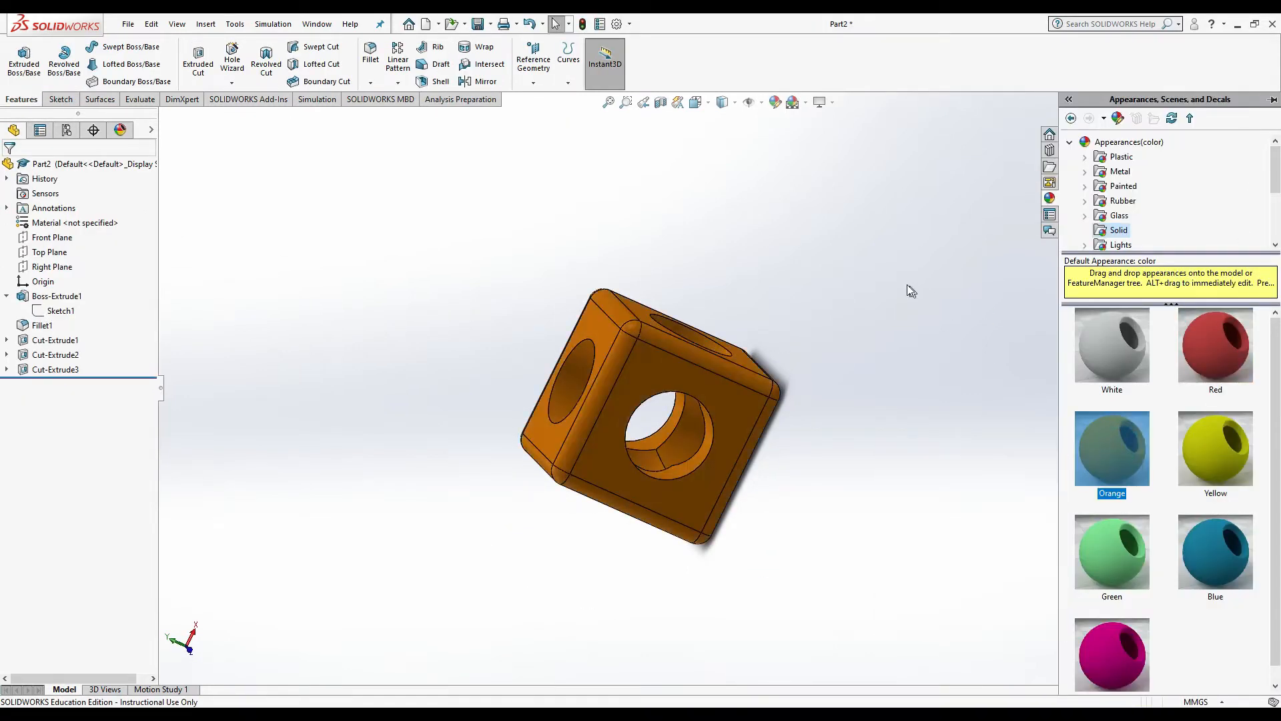
pyautogui.click(375, 226)
# Save the cube part as Part2 in the same folder as Part1
pyautogui.click(127, 23)
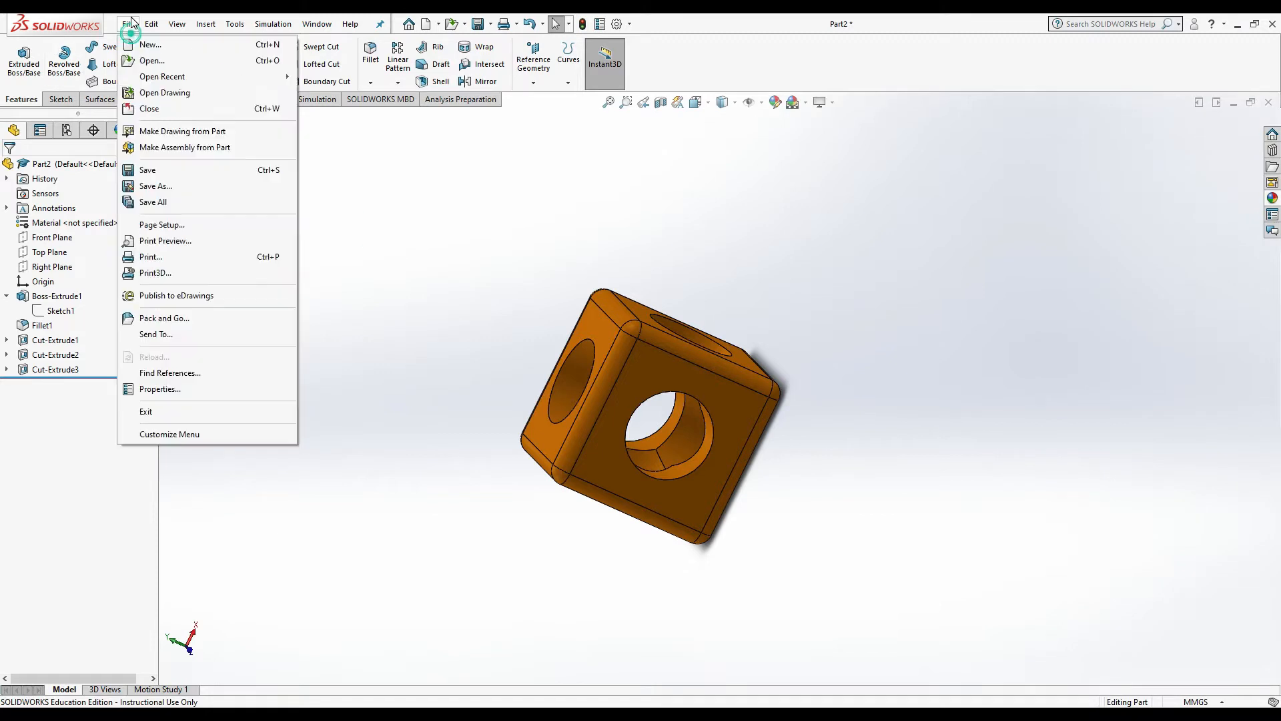
pyautogui.click(170, 184)
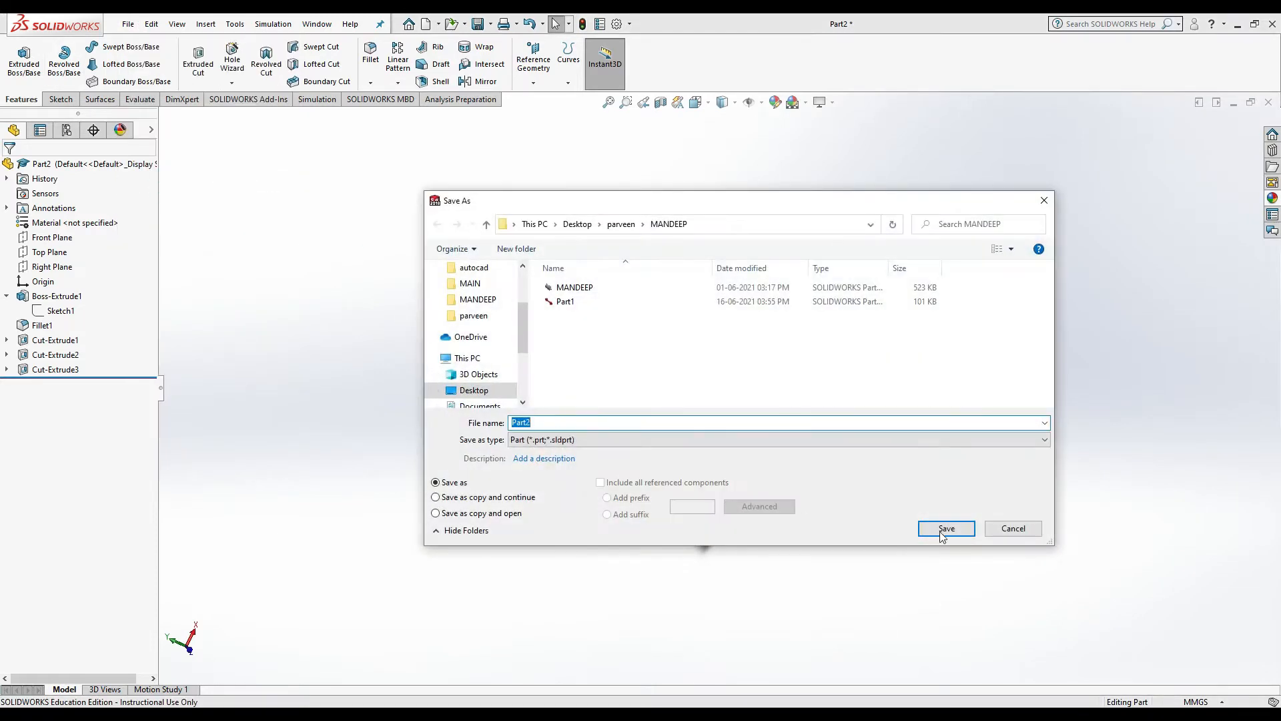
pyautogui.click(943, 534)
# Create a new assembly and place the cube Part2 and the roller Part1 side by side in it
pyautogui.click(152, 23)
pyautogui.click(144, 40)
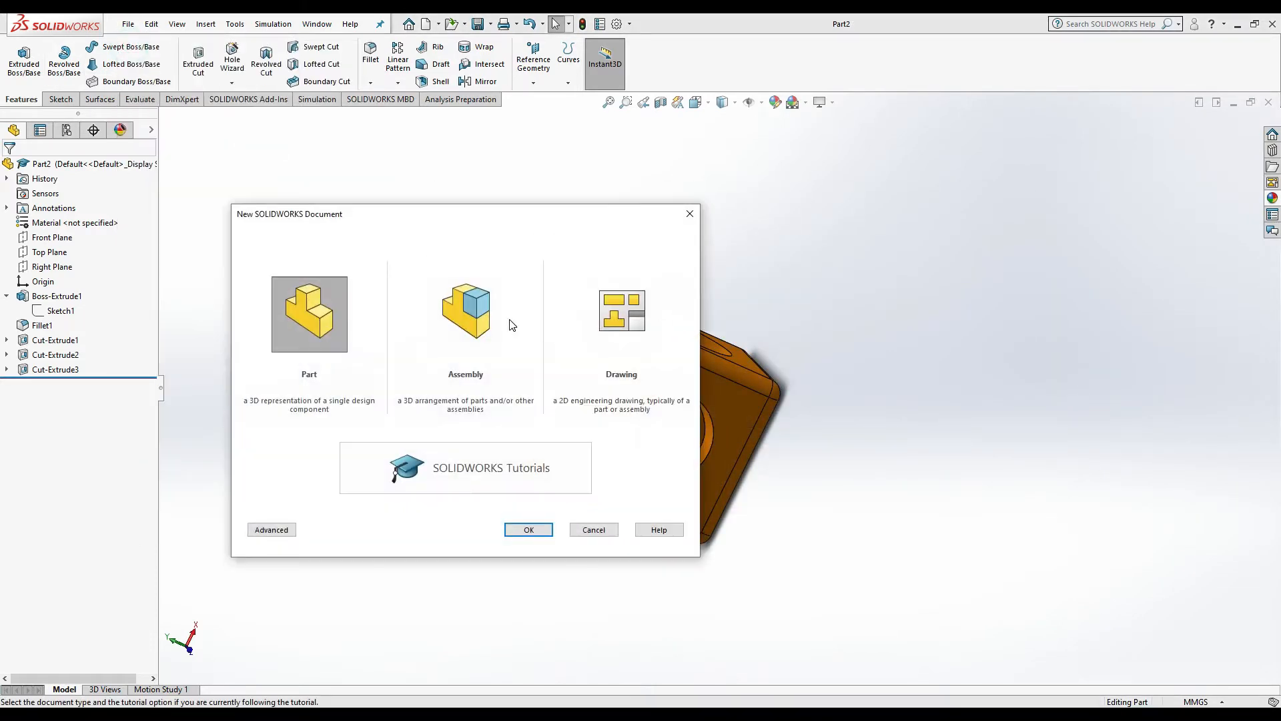
pyautogui.click(496, 316)
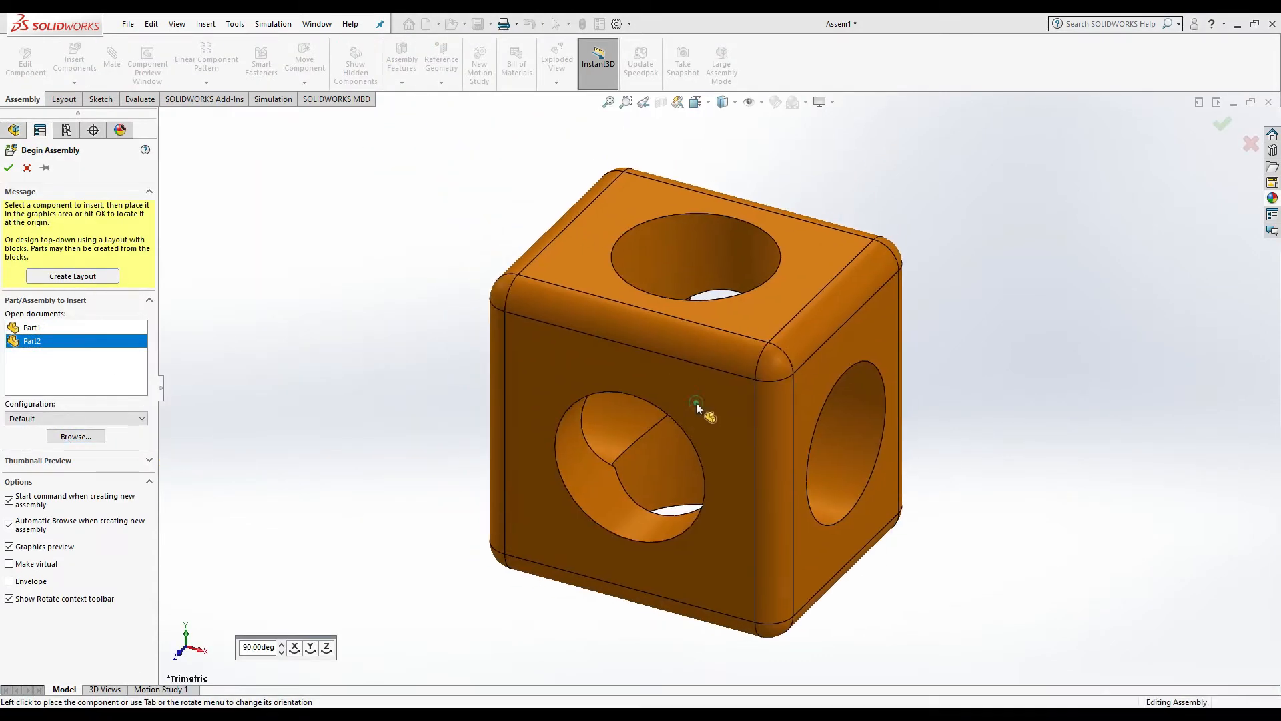
pyautogui.click(696, 402)
pyautogui.click(74, 61)
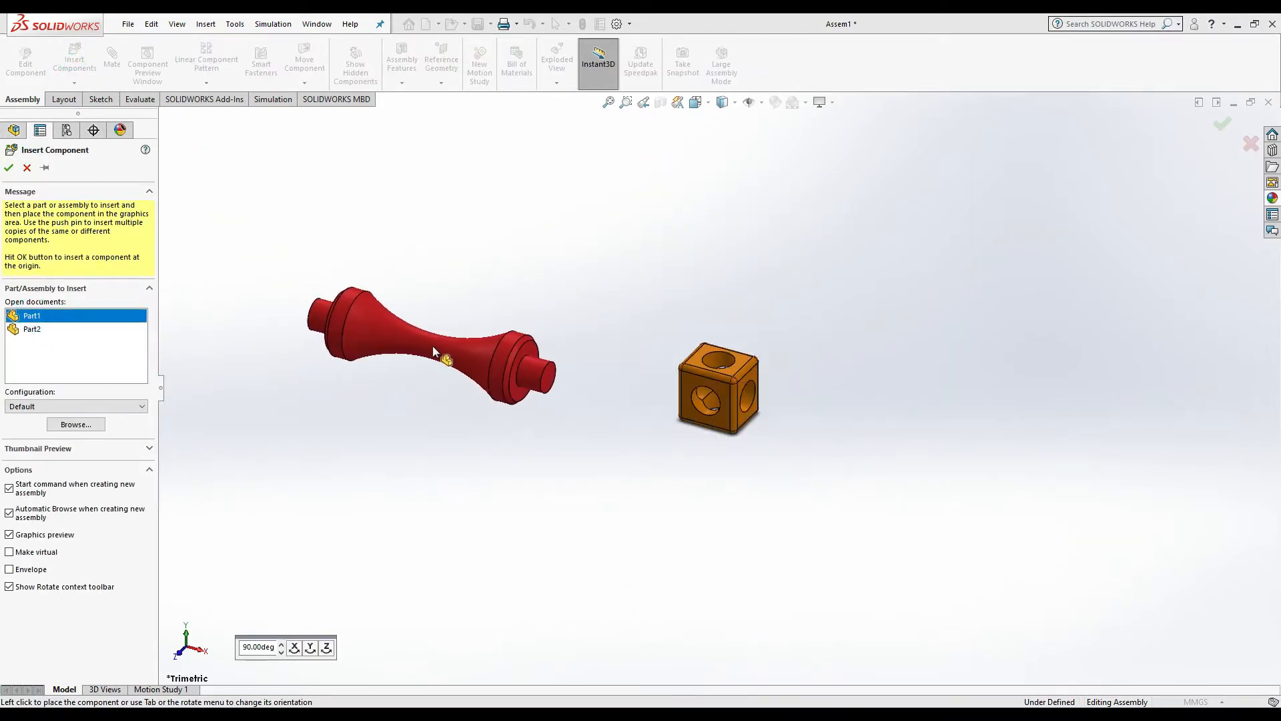
pyautogui.click(551, 399)
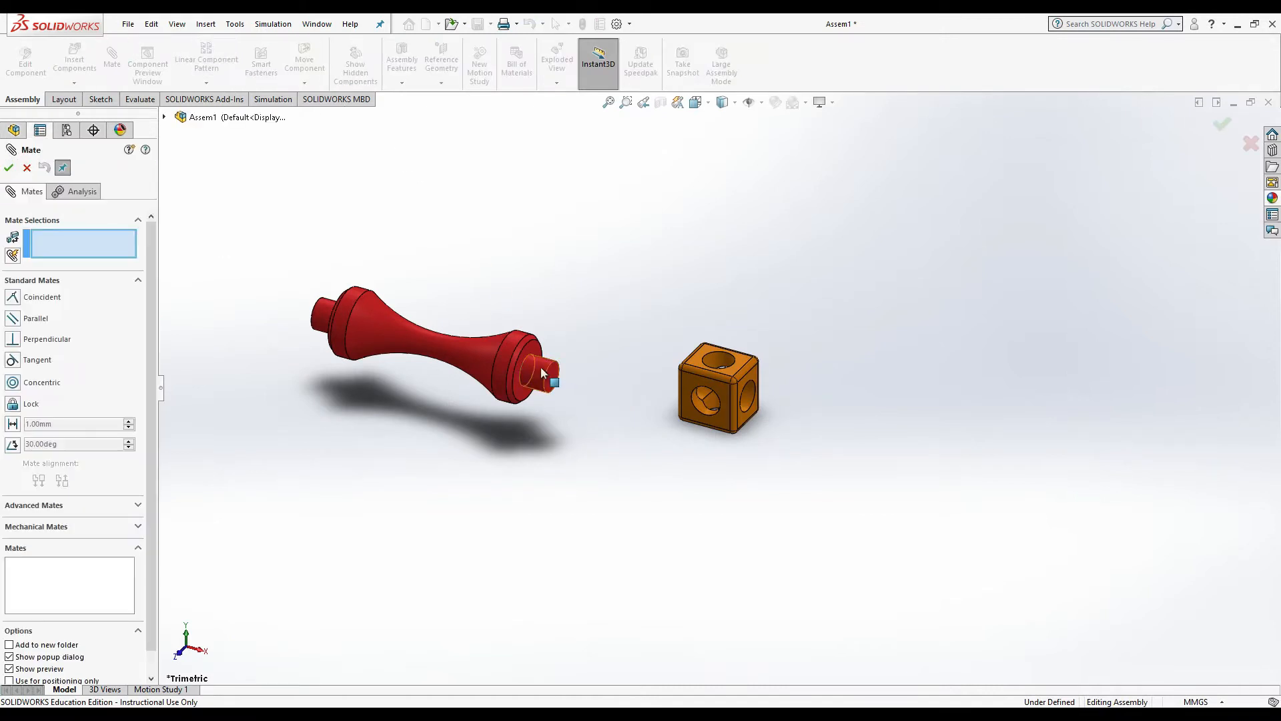
# Add a concentric mate between the roller's near end stub and the cube's hole
pyautogui.click(539, 368)
pyautogui.moveTo(627, 313); pyautogui.dragTo(700, 347, button='middle')
pyautogui.scroll(-4, 575, 374)
pyautogui.click(662, 312)
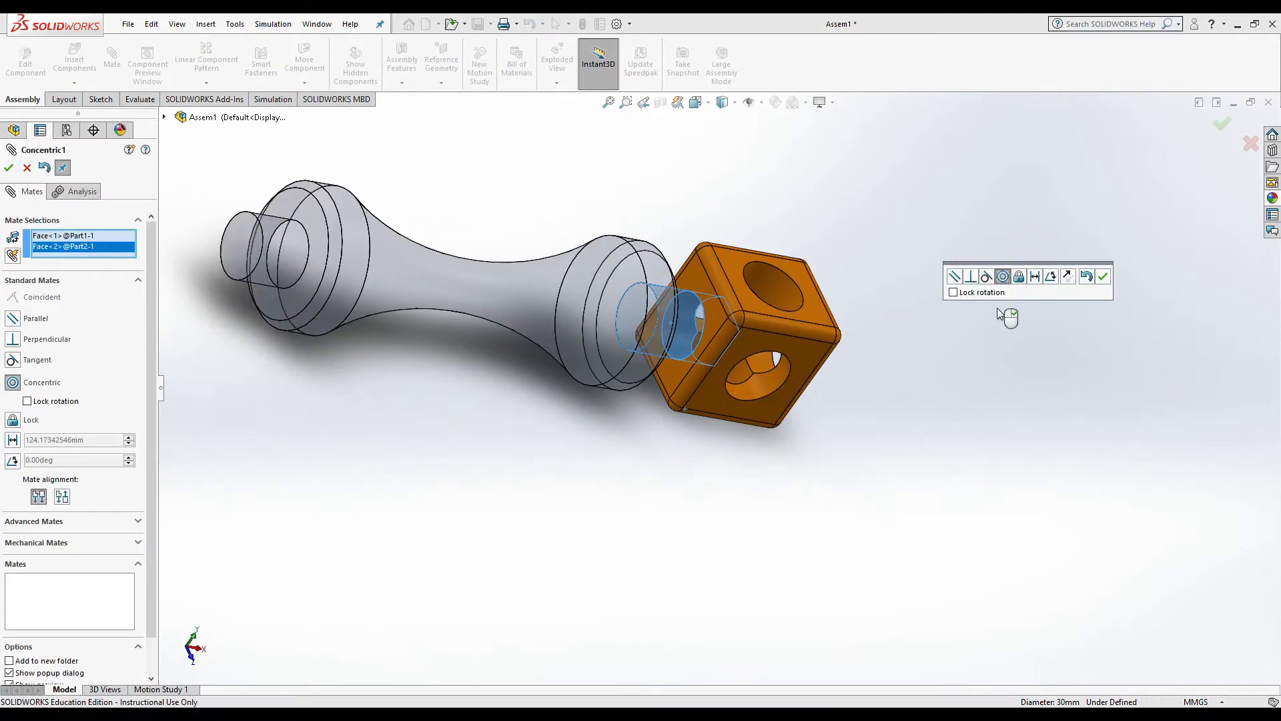
pyautogui.click(1105, 276)
# Add a coincident mate between the roller's shoulder face and the cube's side face, and finish mating
pyautogui.click(631, 298)
pyautogui.click(759, 288)
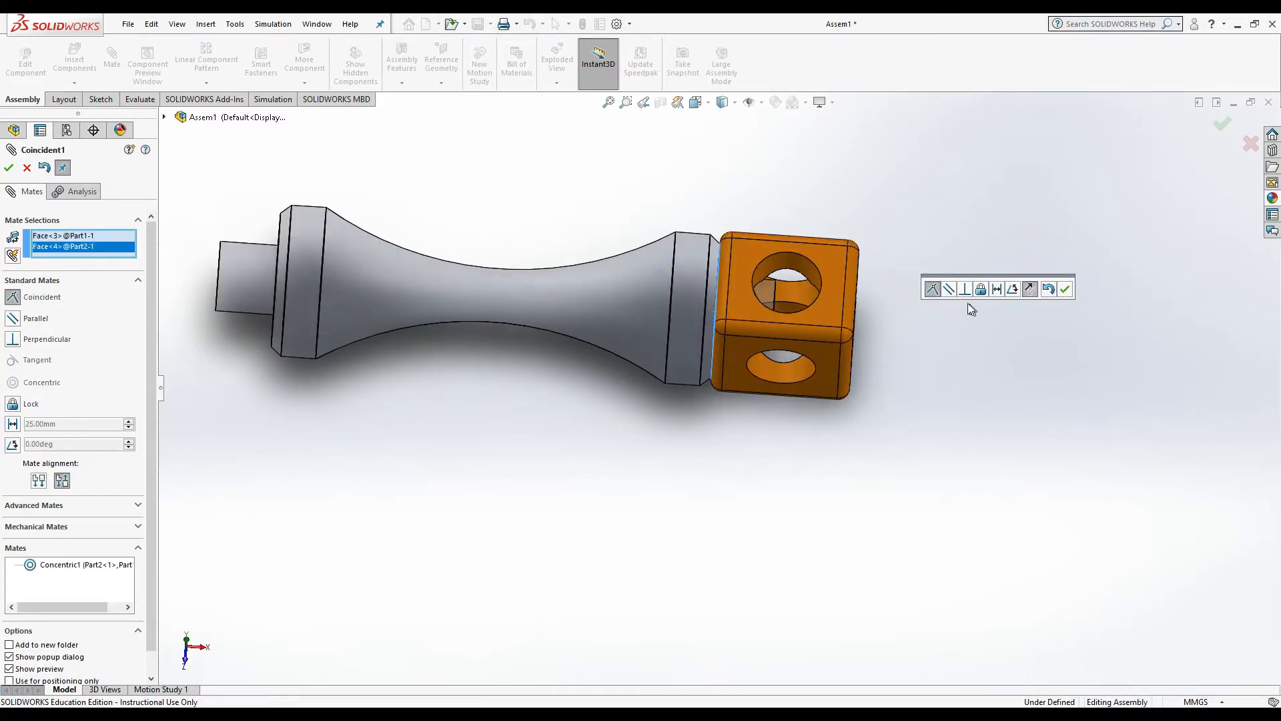
pyautogui.click(1065, 292)
pyautogui.moveTo(958, 447)
pyautogui.mouseDown(button='middle')
pyautogui.moveTo(892, 449)
pyautogui.moveTo(957, 446)
pyautogui.mouseUp(button='middle')
pyautogui.scroll(4, 787, 399)
pyautogui.scroll(-4, 786, 399)
pyautogui.scroll(-2, 771, 382)
pyautogui.scroll(2, 772, 383)
pyautogui.click(26, 167)
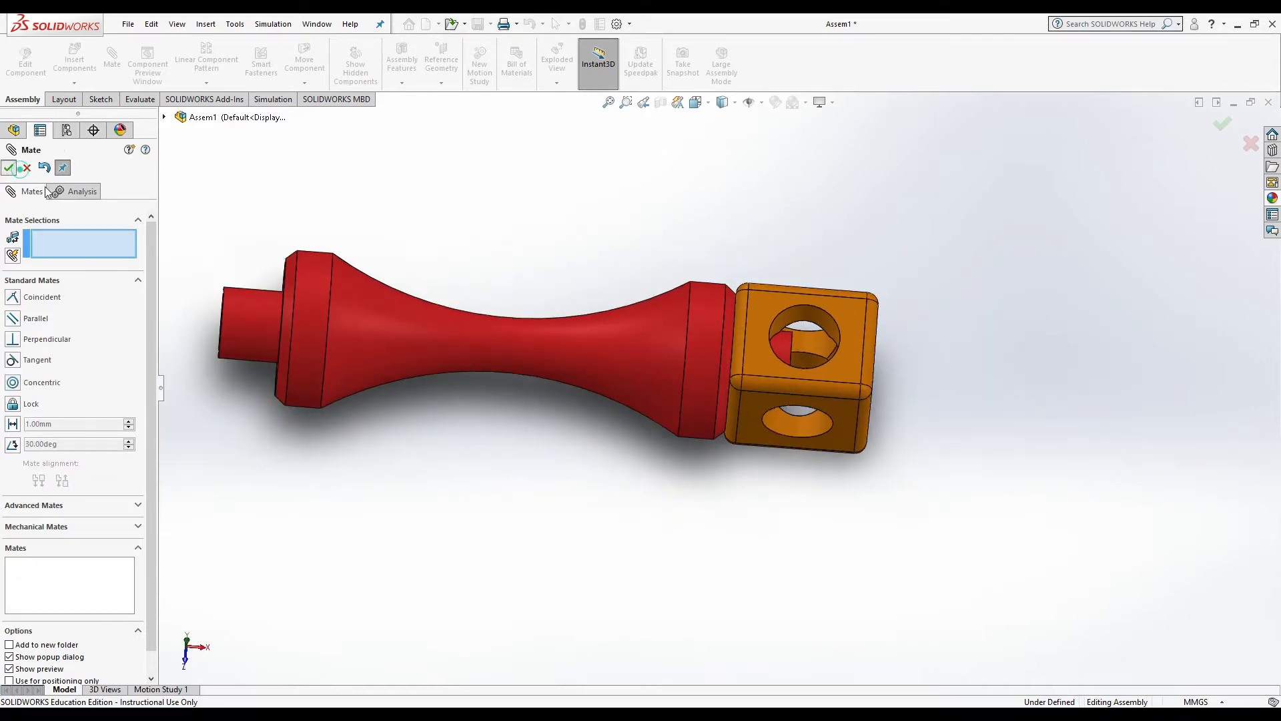
pyautogui.scroll(2, 657, 511)
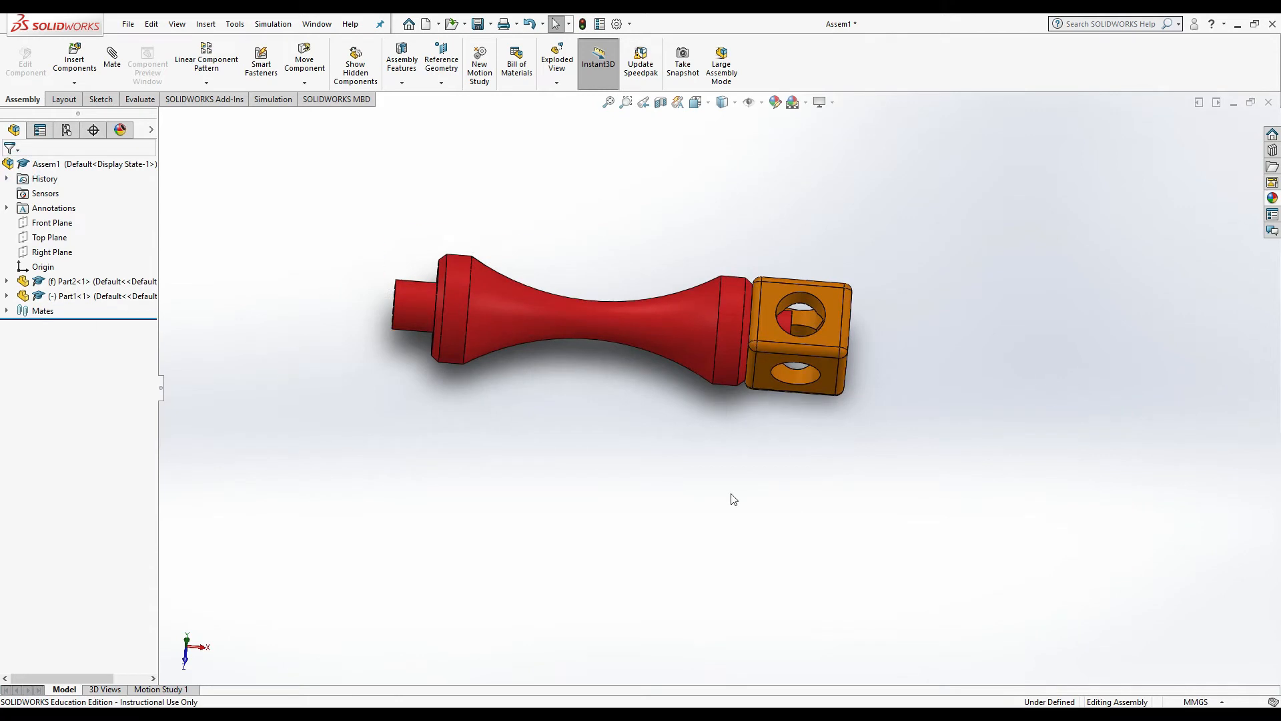
# Switch to the Part2 window and open the cube's base square sketch for editing
pyautogui.moveTo(732, 498); pyautogui.dragTo(940, 342, button='middle')
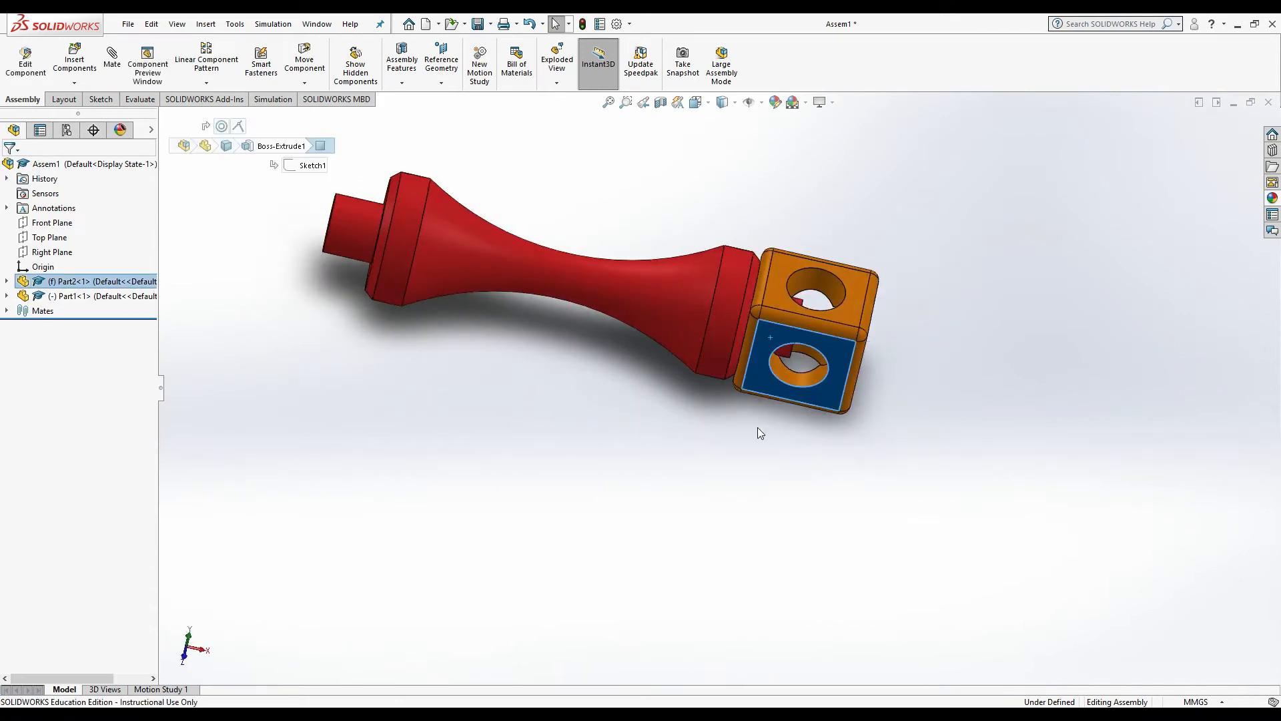
pyautogui.moveTo(511, 700)
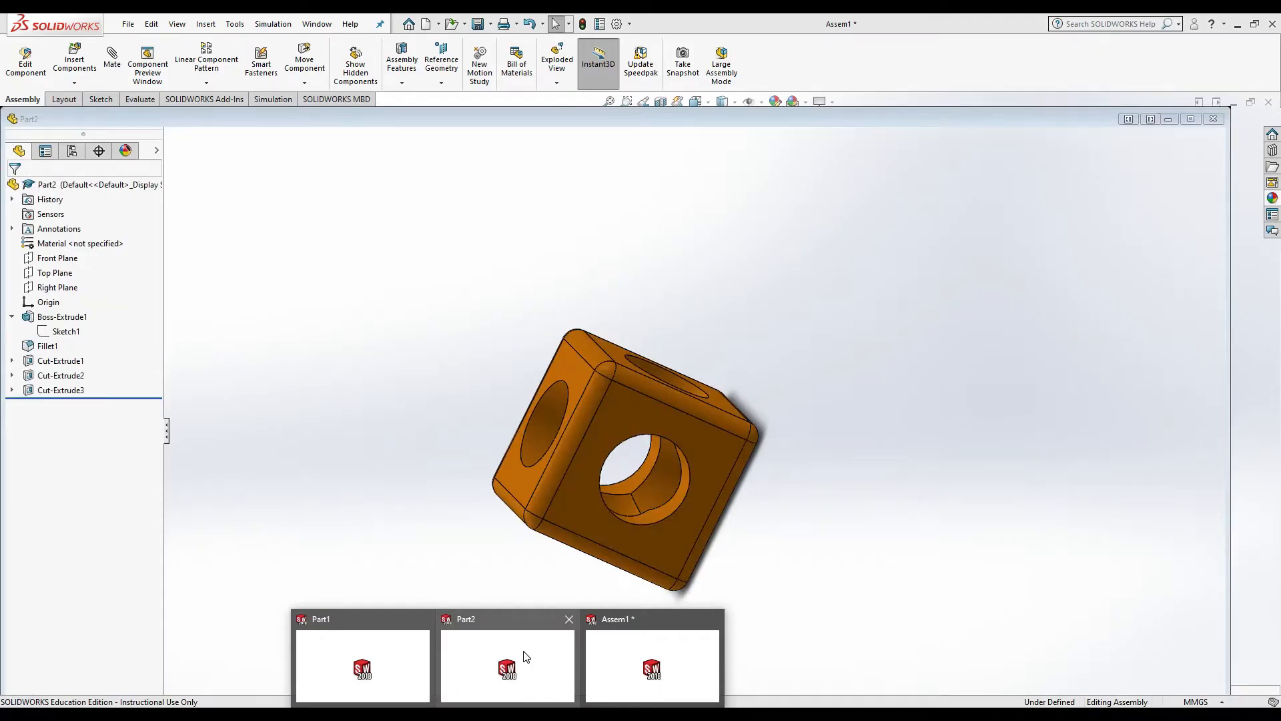
pyautogui.click(527, 659)
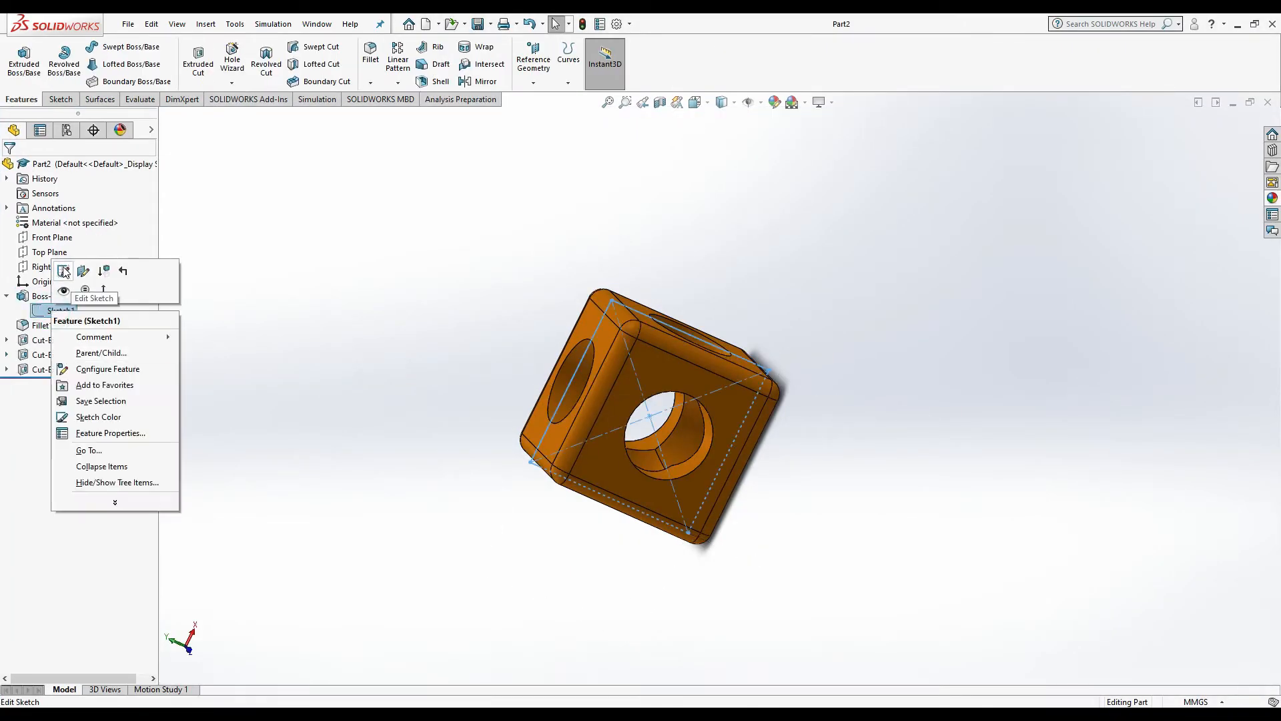
pyautogui.click(64, 271)
# Set both side dimensions of the cube's base square to 80 mm
pyautogui.doubleClick(596, 615)
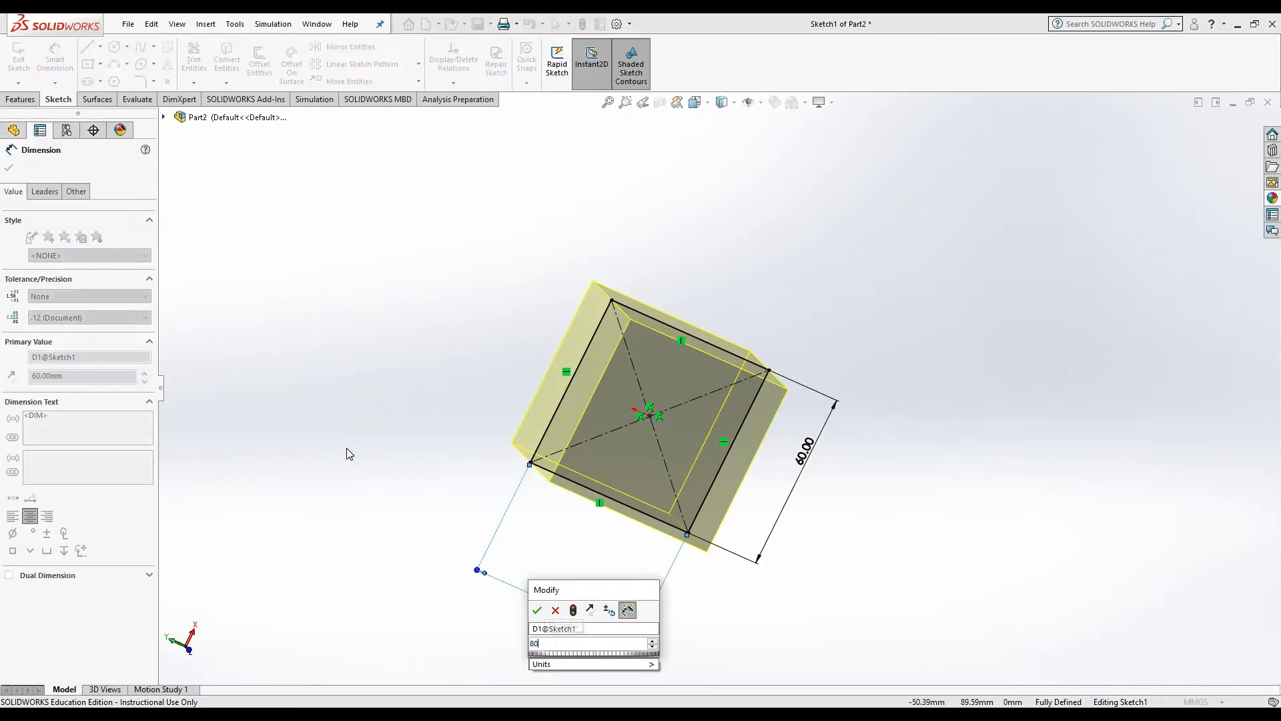
pyautogui.write('80')
pyautogui.press('Return')
pyautogui.doubleClick(836, 466)
pyautogui.write('80')
pyautogui.press('Return')
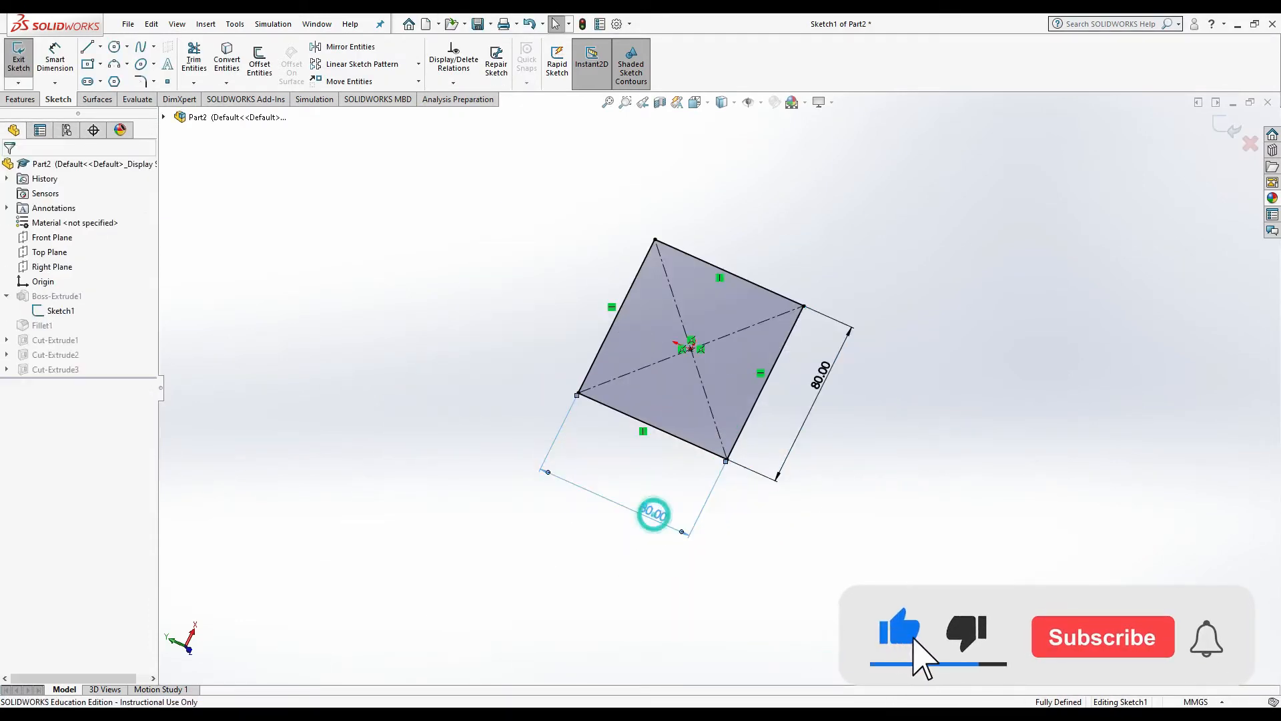
# Set both sides of the base square to 100 mm and the mid-plane extrusion depth to 100 mm
pyautogui.doubleClick(658, 515)
pyautogui.write('100')
pyautogui.press('Return')
pyautogui.doubleClick(839, 389)
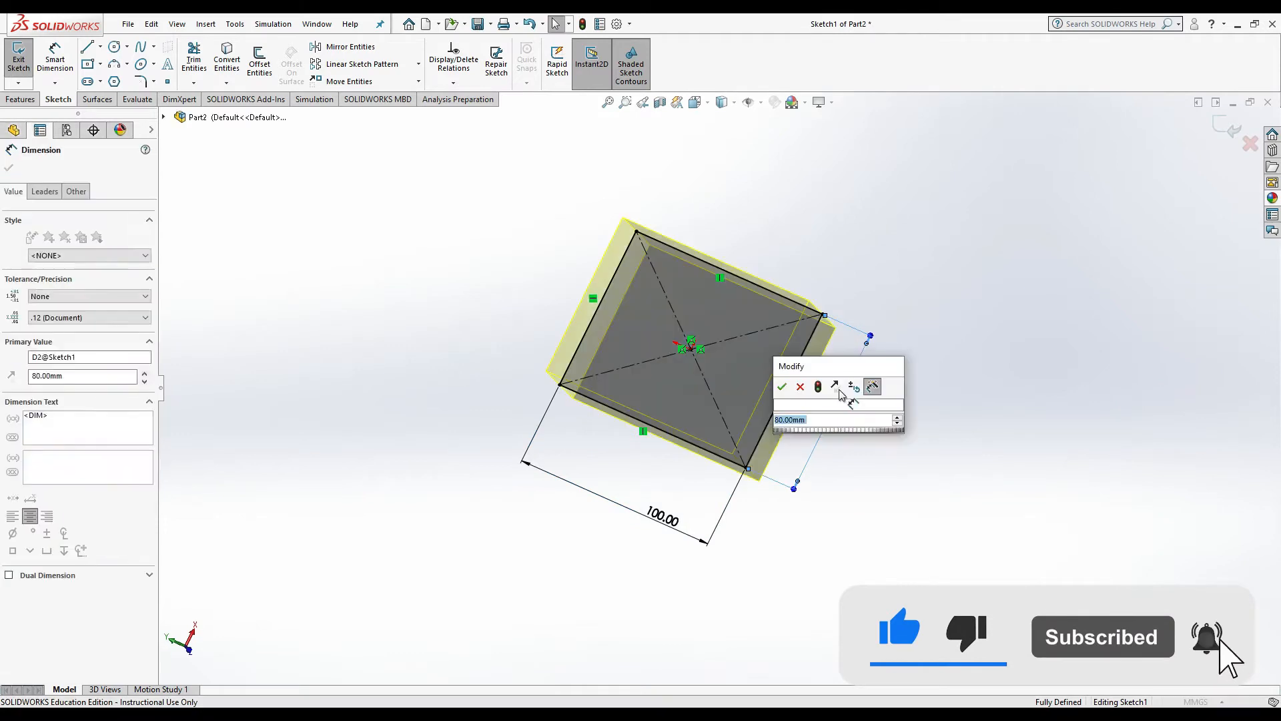
pyautogui.write('100')
pyautogui.press('Return')
pyautogui.click(1225, 128)
pyautogui.scroll(3, 720, 456)
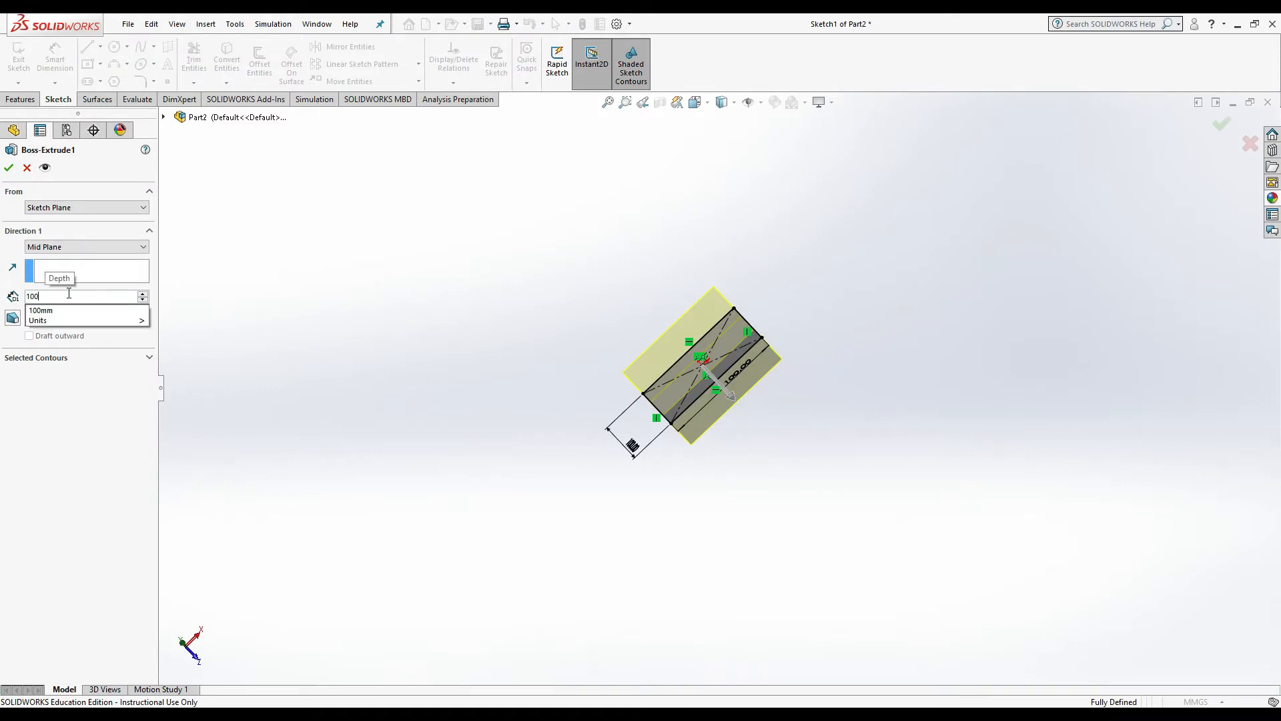
pyautogui.click(9, 168)
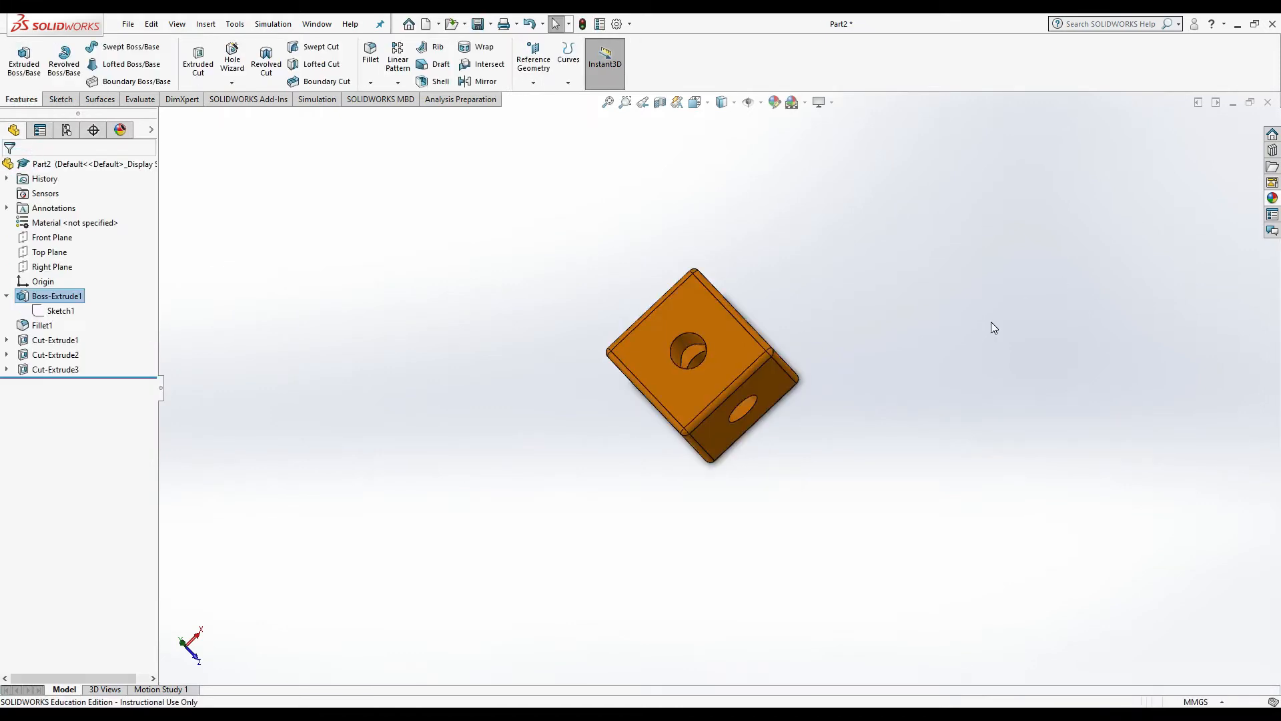
# Increase the radius of the fillet on the cube's twelve edges and save the part
pyautogui.rightClick(42, 325)
pyautogui.click(51, 288)
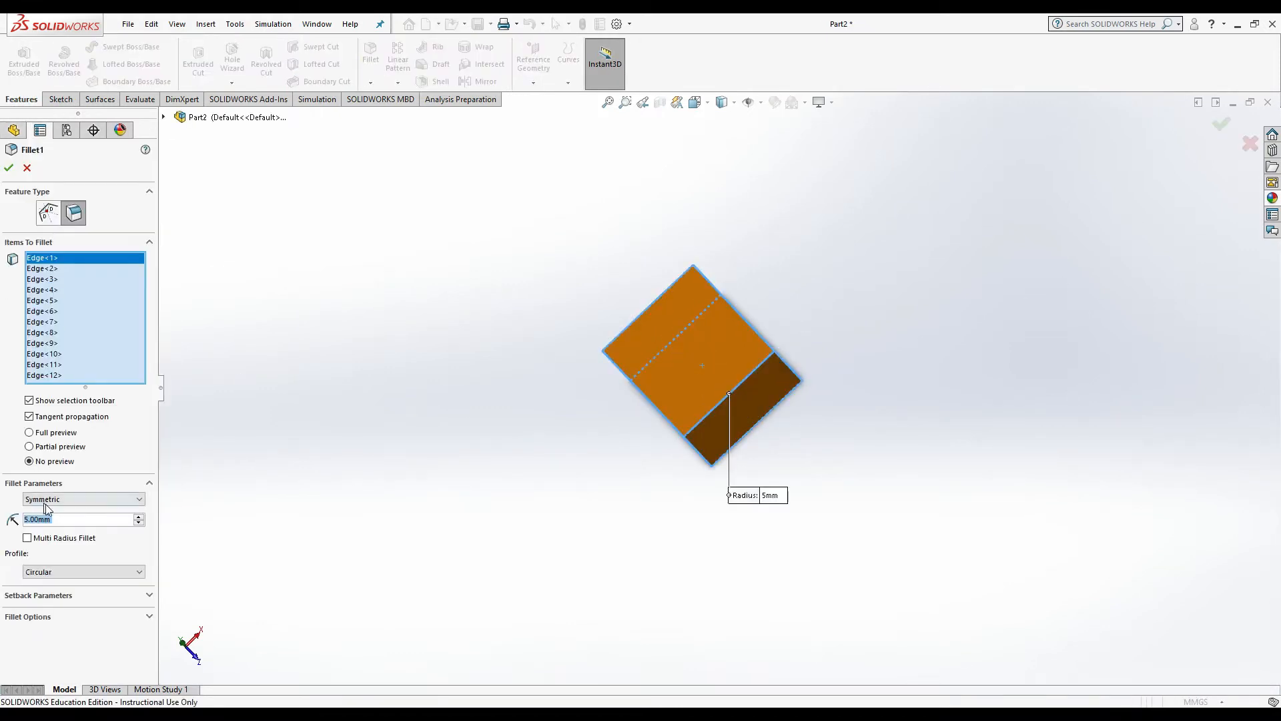
pyautogui.click(11, 164)
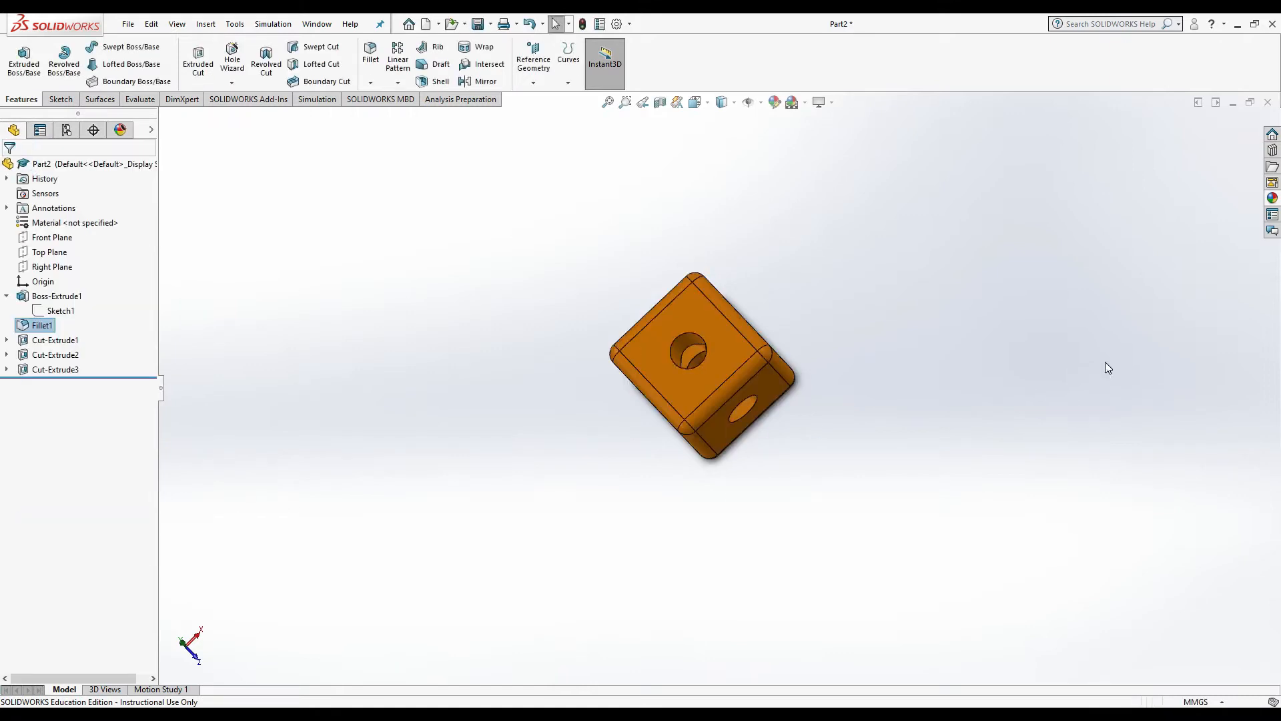
pyautogui.click(150, 30)
pyautogui.moveTo(128, 25)
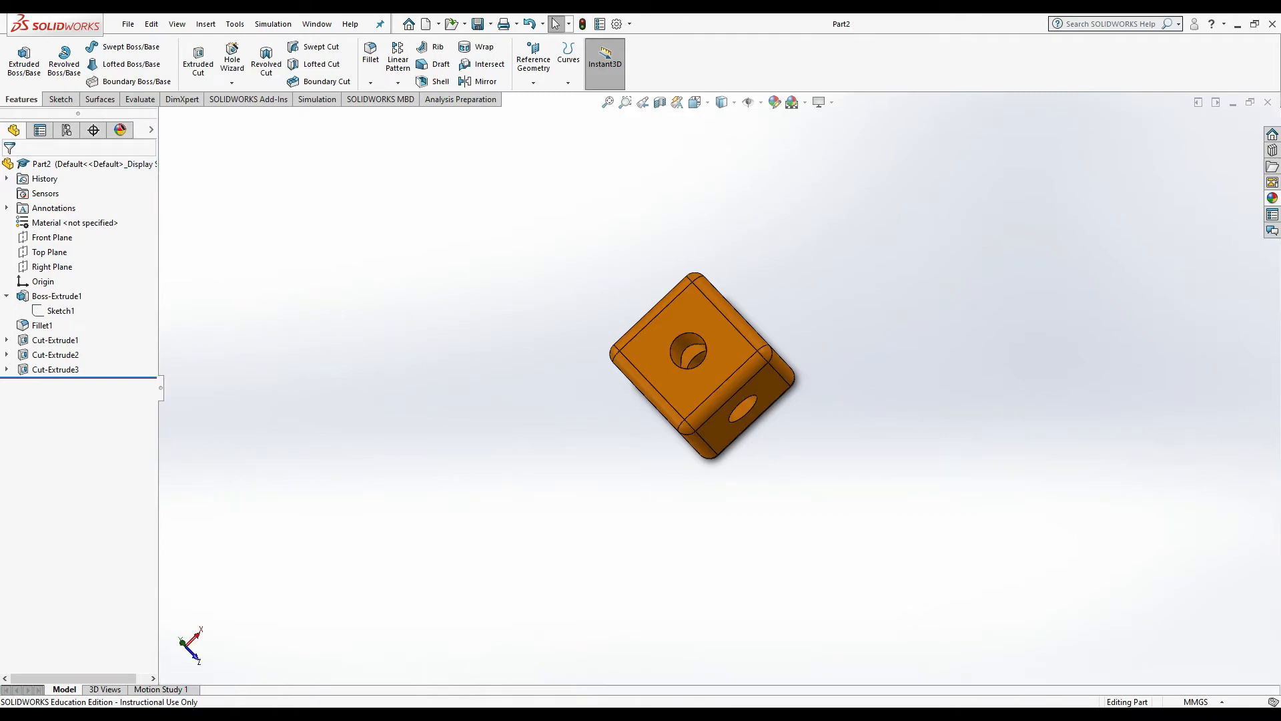
# Switch to the Assem1 window and rebuild the assembly with the changed cube
pyautogui.click(646, 671)
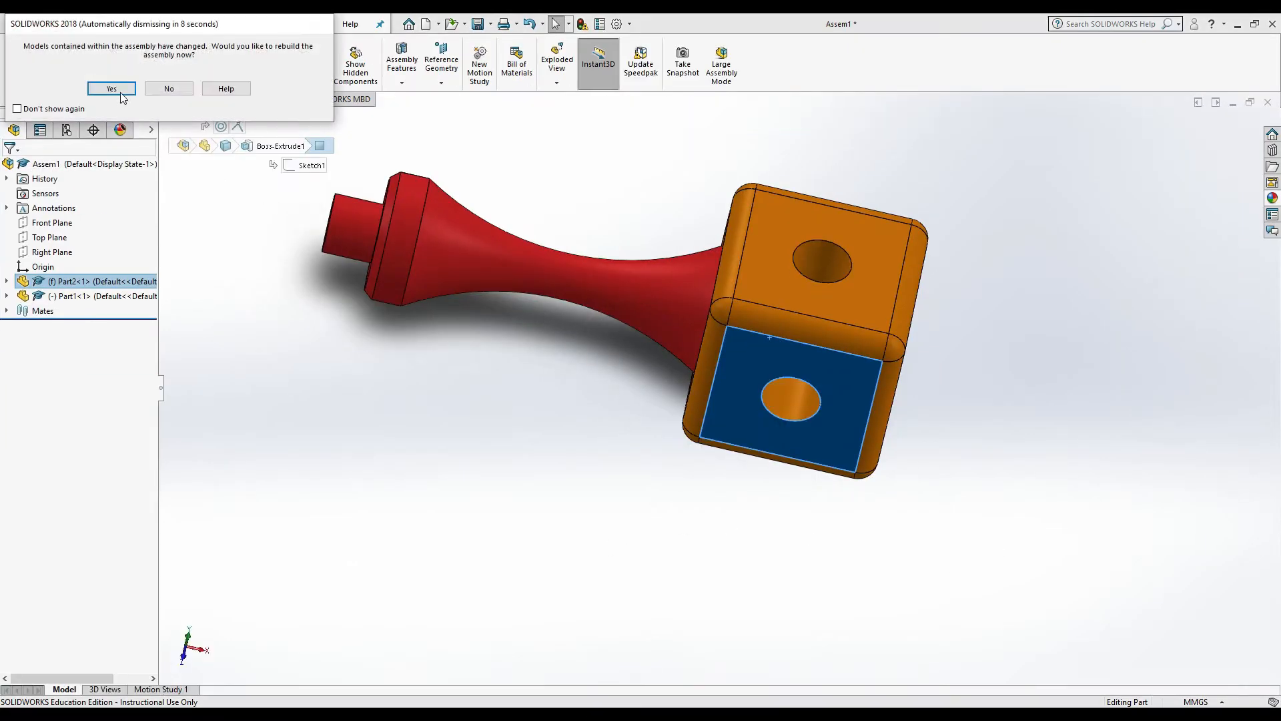
pyautogui.click(121, 93)
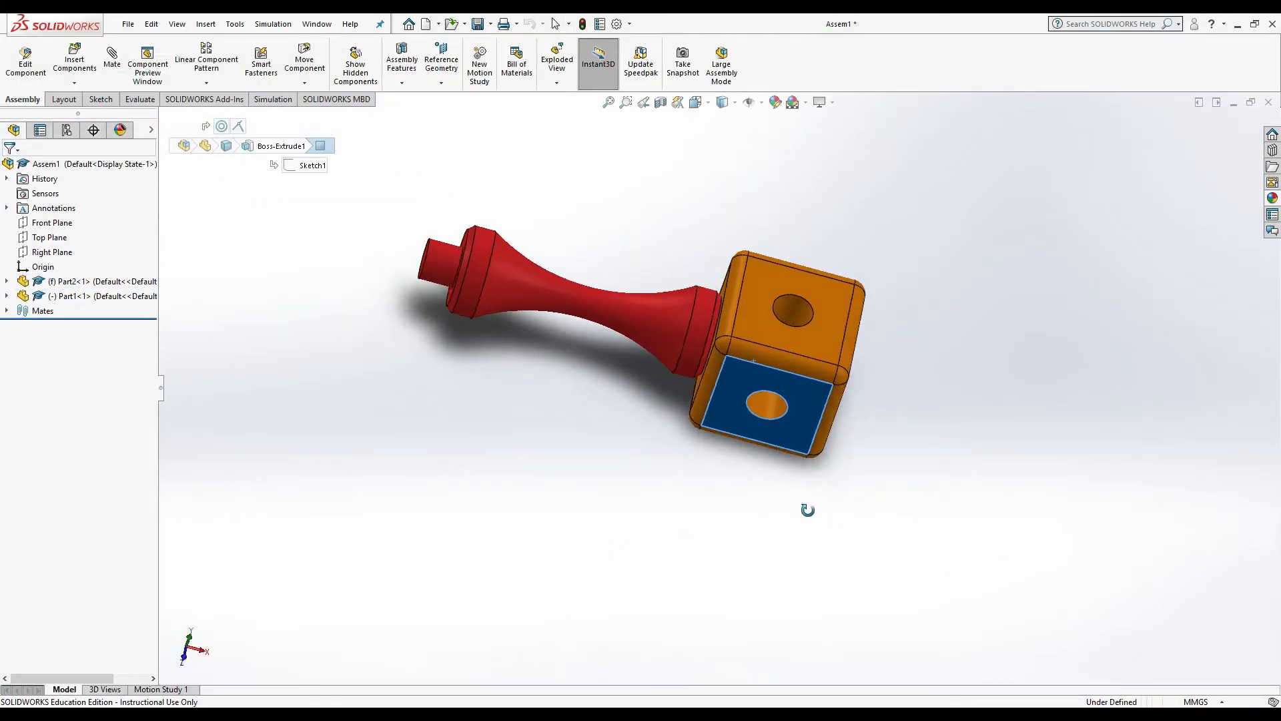
pyautogui.moveTo(807, 510); pyautogui.dragTo(853, 428, button='middle')
# Insert a second Part2 cube into the assembly near the roller's free end
pyautogui.click(70, 70)
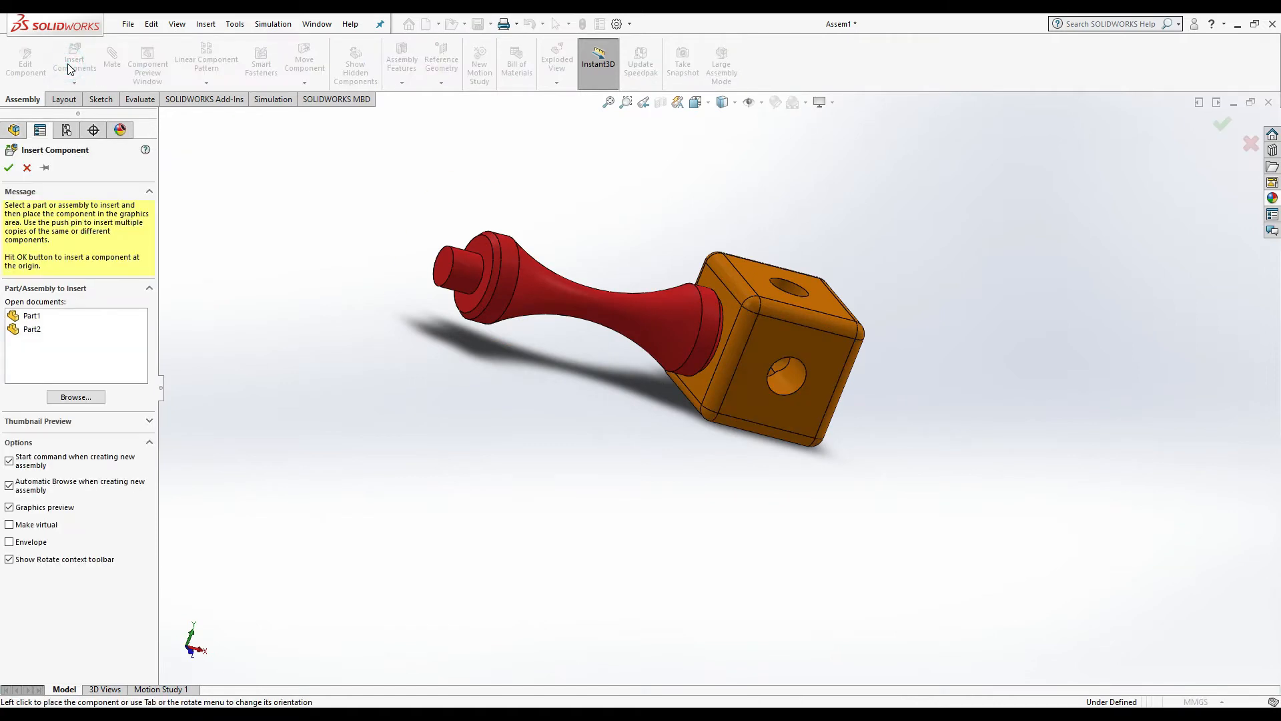
pyautogui.click(23, 330)
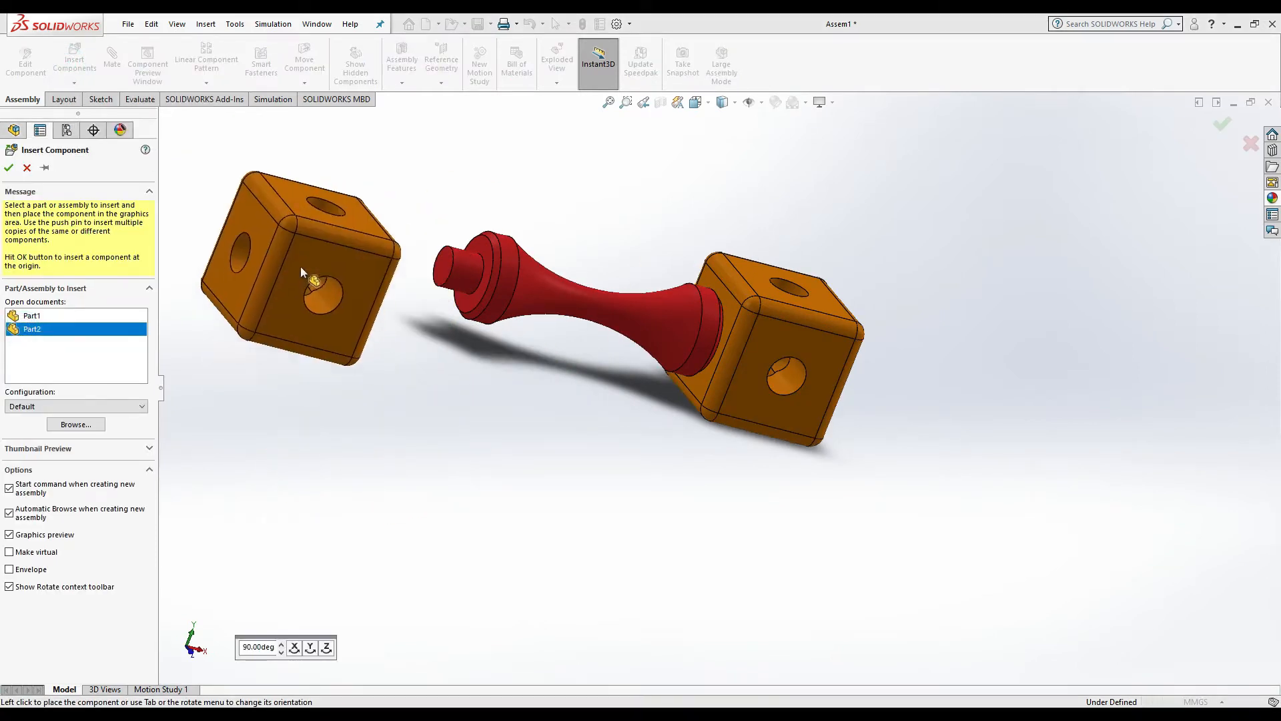
pyautogui.moveTo(299, 237); pyautogui.dragTo(613, 509, button='middle')
pyautogui.click(614, 507)
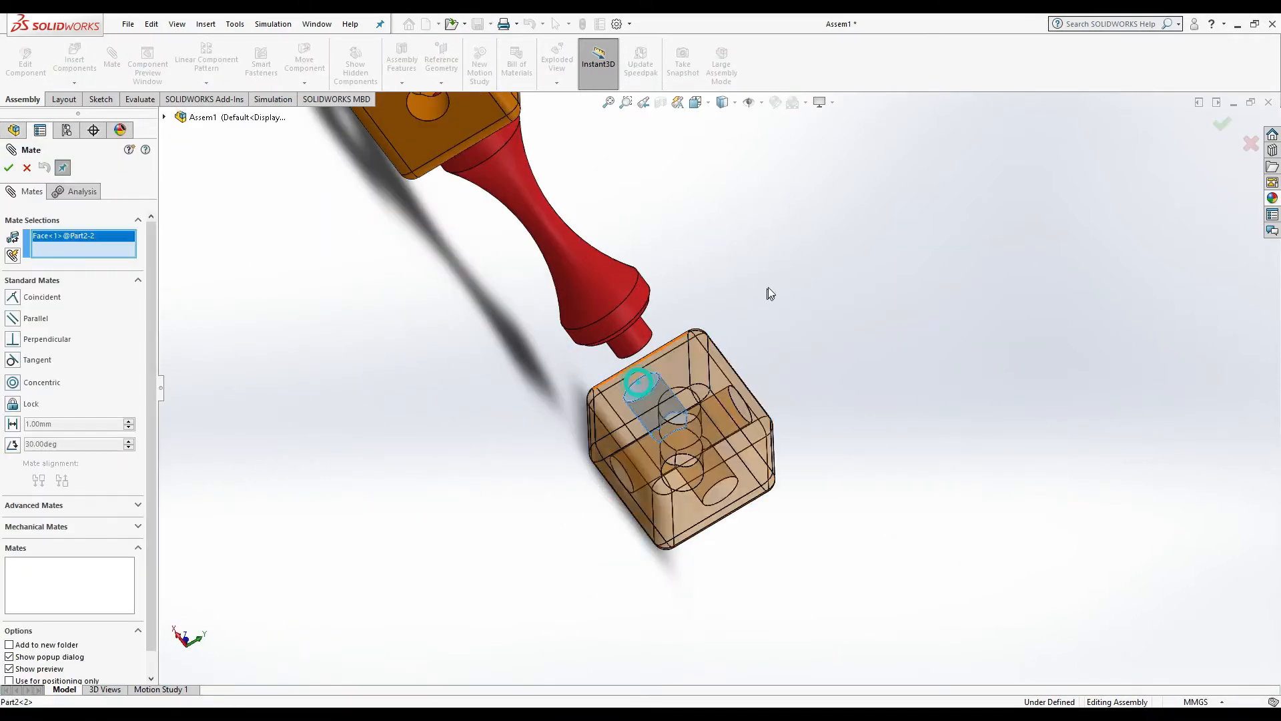
# Mate the second cube onto the roller's free end, concentric and with the faces flush
pyautogui.click(574, 273)
pyautogui.click(9, 168)
pyautogui.scroll(3, 600, 301)
# Insert a second Part1 roller and mate its end pin concentric with the first cube's front hole, flipping the alignment
pyautogui.moveTo(600, 300); pyautogui.dragTo(694, 347, button='middle')
pyautogui.click(74, 60)
pyautogui.click(31, 316)
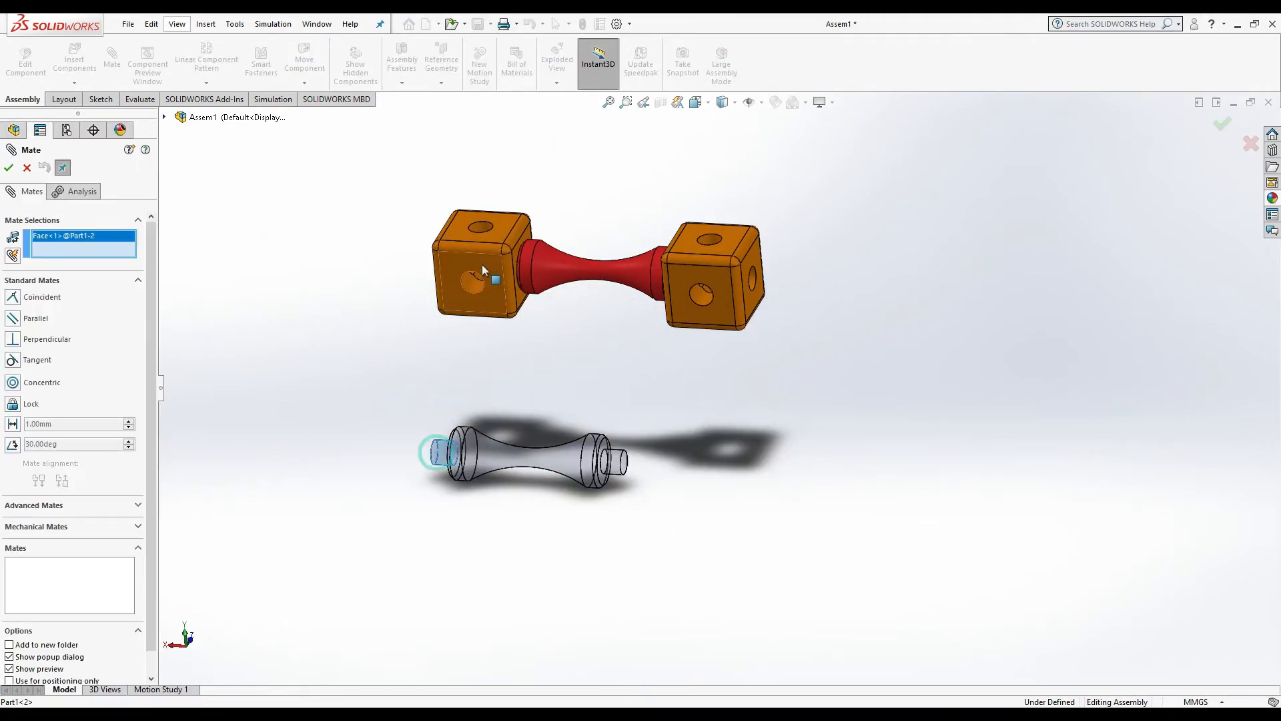
pyautogui.click(481, 265)
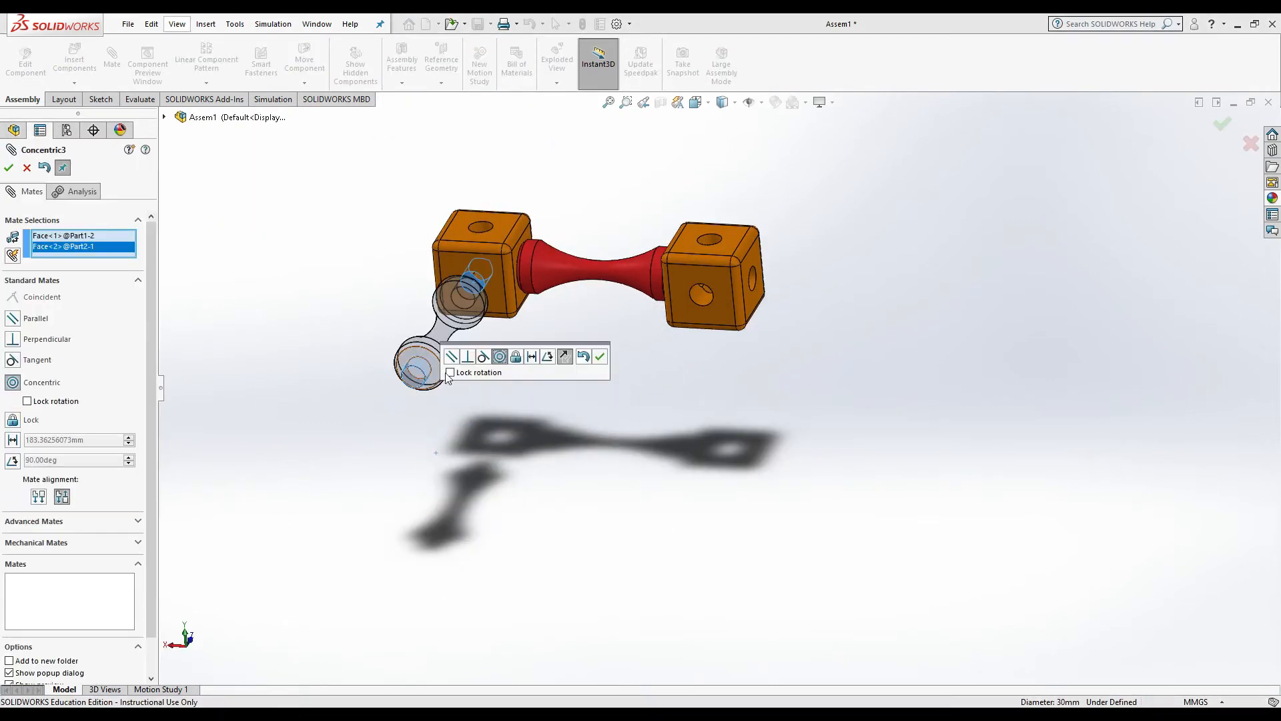
pyautogui.click(566, 357)
pyautogui.click(600, 356)
# Mate the second roller's shoulder face coincident with the first cube's front face, with the alignment flipped
pyautogui.moveTo(437, 367); pyautogui.dragTo(460, 367, button='middle')
pyautogui.click(456, 364)
pyautogui.click(472, 275)
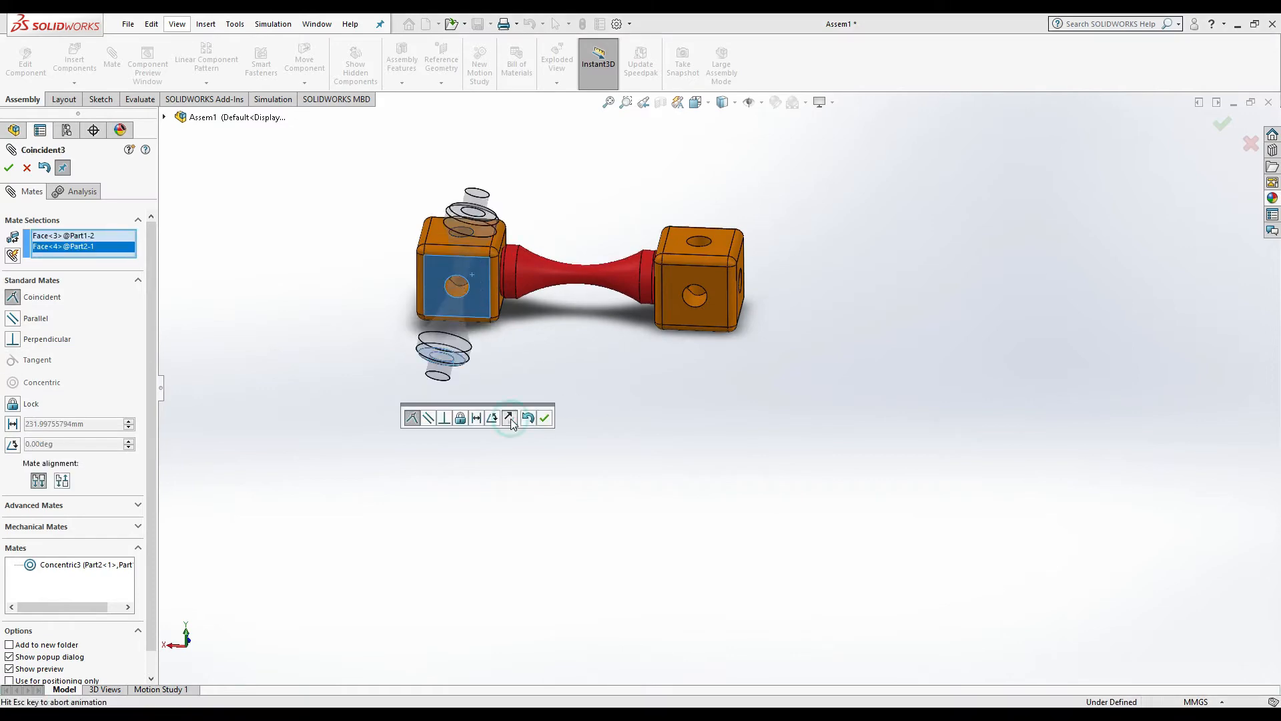
pyautogui.click(509, 418)
pyautogui.click(545, 418)
pyautogui.moveTo(674, 453); pyautogui.dragTo(609, 472, button='middle')
pyautogui.scroll(1, 609, 472)
pyautogui.click(9, 167)
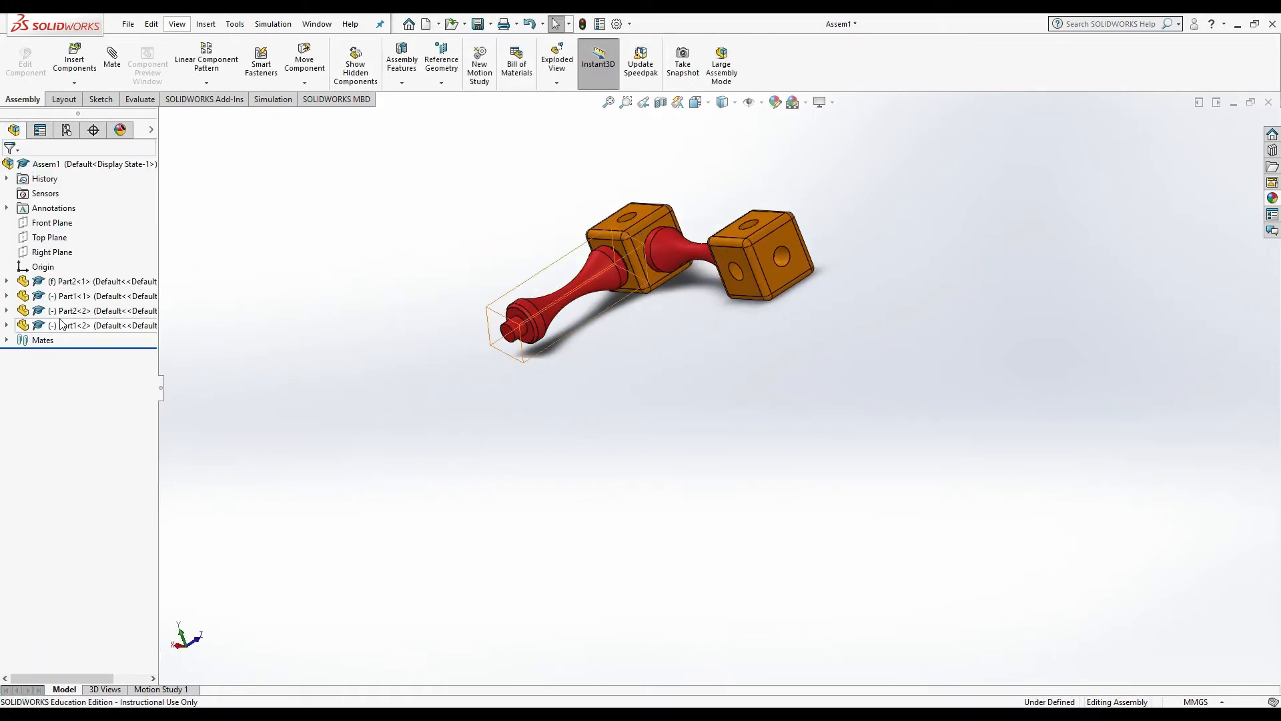
# Insert a third Part2 cube near the free end of the second roller
pyautogui.click(84, 62)
pyautogui.click(34, 331)
pyautogui.click(438, 355)
pyautogui.click(9, 168)
pyautogui.moveTo(600, 374); pyautogui.dragTo(547, 301, button='middle')
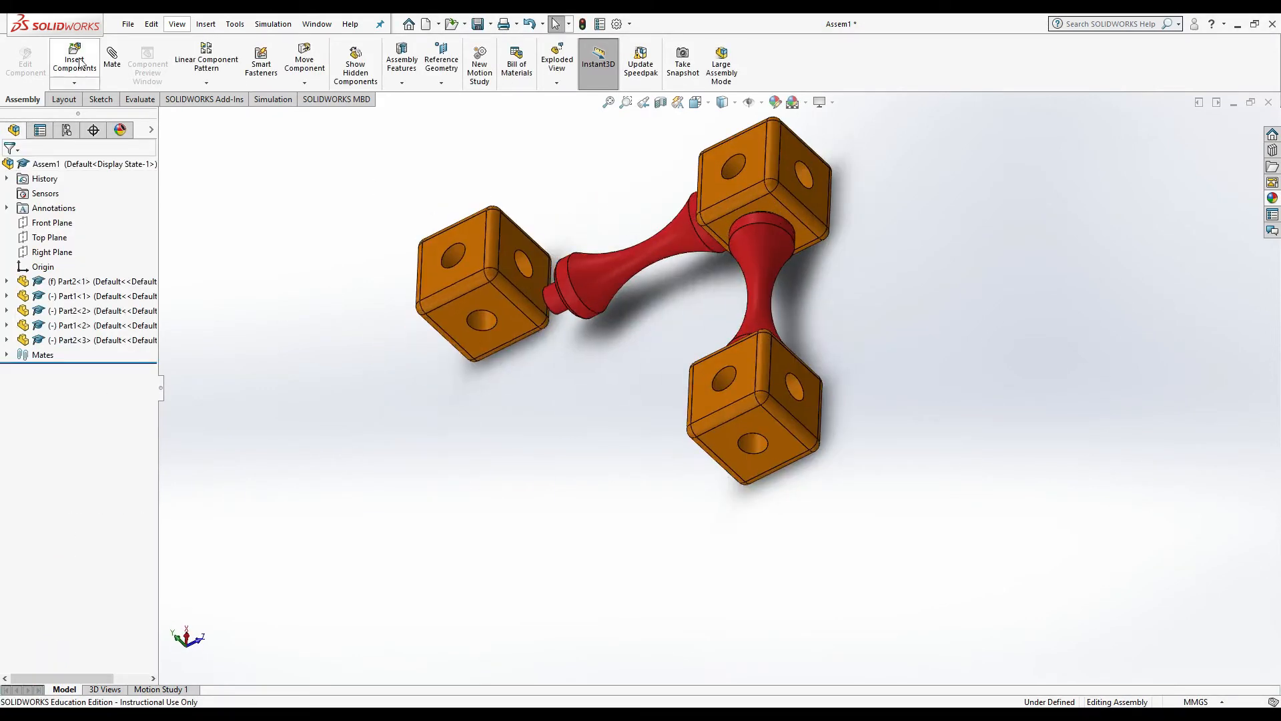
# Mate the third cube onto the second roller's free end, concentric with its pin and flush against its shoulder
pyautogui.click(112, 58)
pyautogui.click(518, 269)
pyautogui.click(552, 296)
pyautogui.click(523, 292)
pyautogui.moveTo(640, 314)
pyautogui.mouseDown(button='middle')
pyautogui.moveTo(491, 274)
pyautogui.moveTo(640, 313)
pyautogui.mouseUp(button='middle')
pyautogui.click(492, 274)
pyautogui.click(566, 290)
pyautogui.click(9, 167)
pyautogui.click(9, 167)
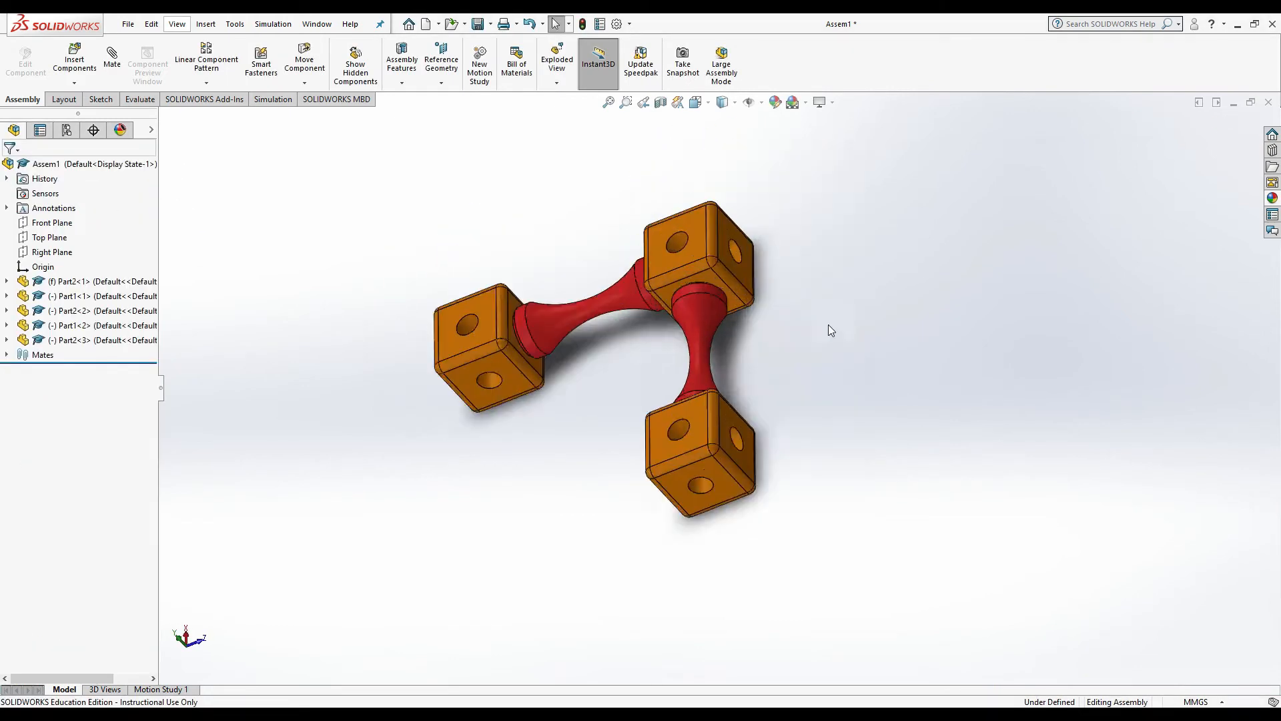
# Insert a third Part1 roller and place it beside the third cube
pyautogui.moveTo(828, 324); pyautogui.dragTo(675, 255, button='middle')
pyautogui.click(83, 61)
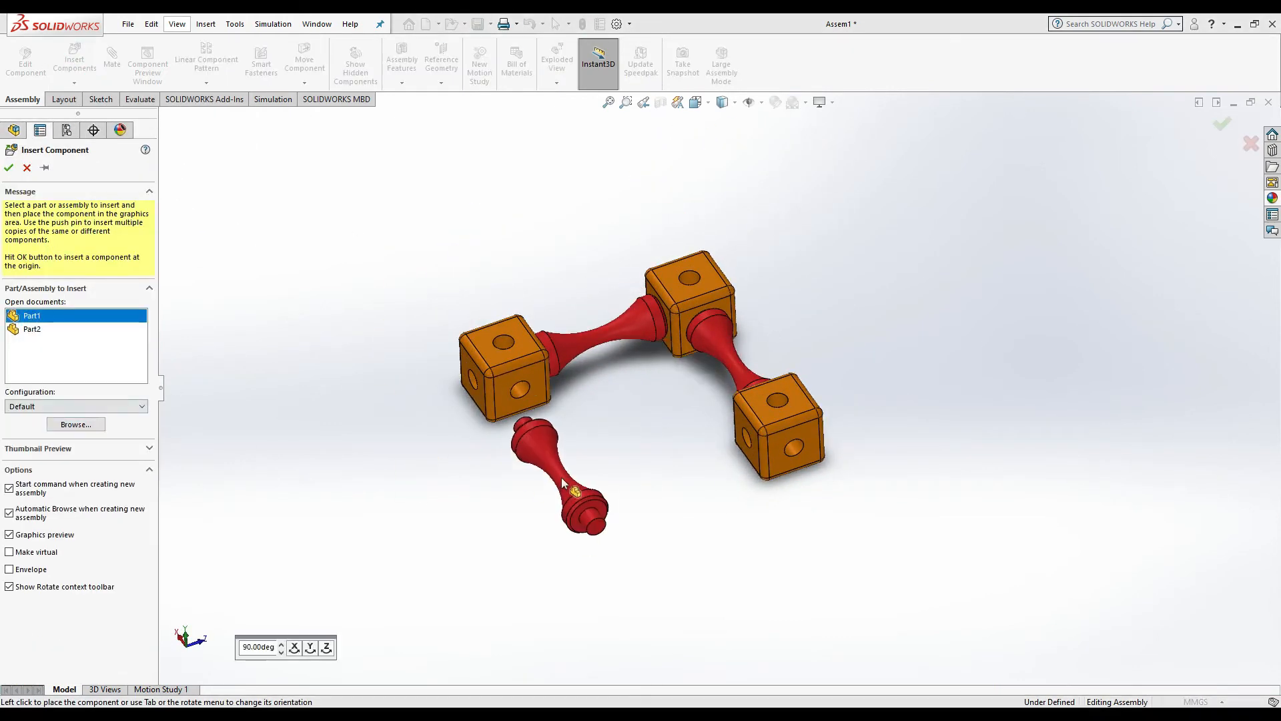
pyautogui.click(561, 478)
pyautogui.moveTo(467, 467)
pyautogui.mouseDown(button='middle')
pyautogui.moveTo(546, 449)
pyautogui.moveTo(467, 449)
pyautogui.mouseUp(button='middle')
pyautogui.click(546, 449)
# Mate the third roller concentric with the third cube's hole and flush against its face, parallel to the first roller
pyautogui.click(112, 57)
pyautogui.click(531, 382)
pyautogui.moveTo(531, 383); pyautogui.dragTo(601, 360, button='middle')
pyautogui.click(603, 340)
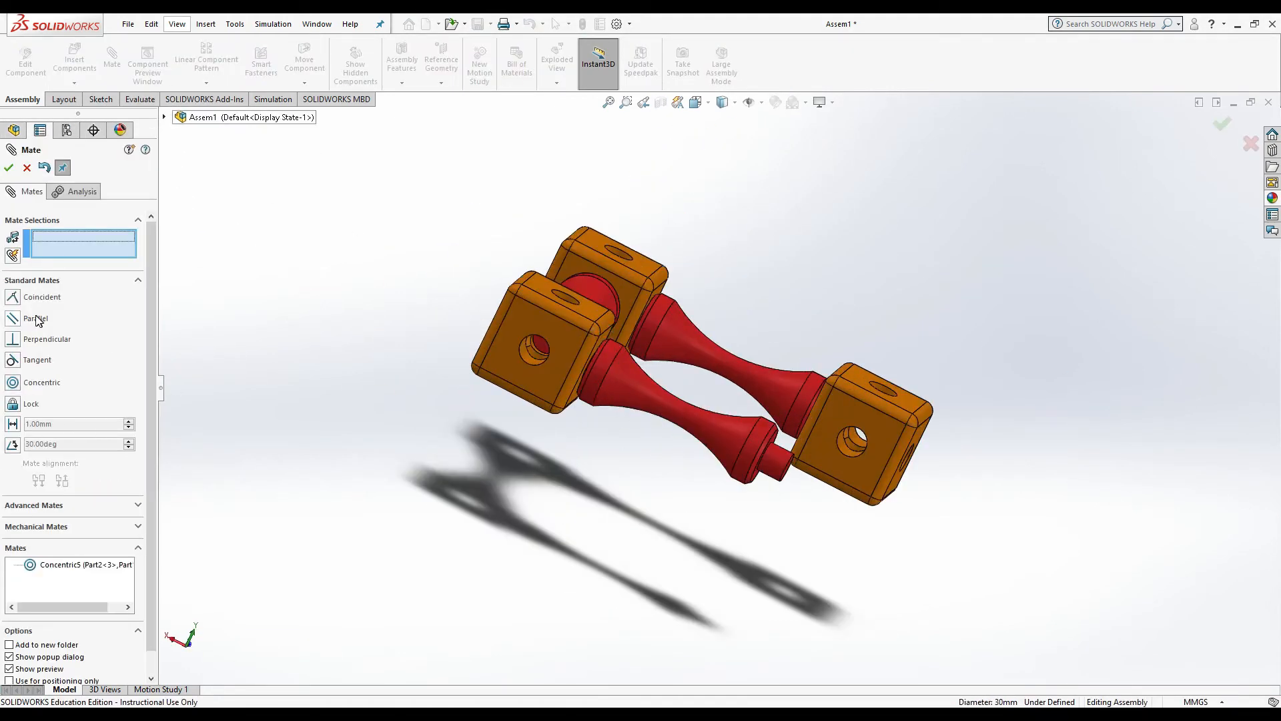
pyautogui.scroll(-6, 610, 343)
pyautogui.click(610, 343)
pyautogui.scroll(-2, 622, 366)
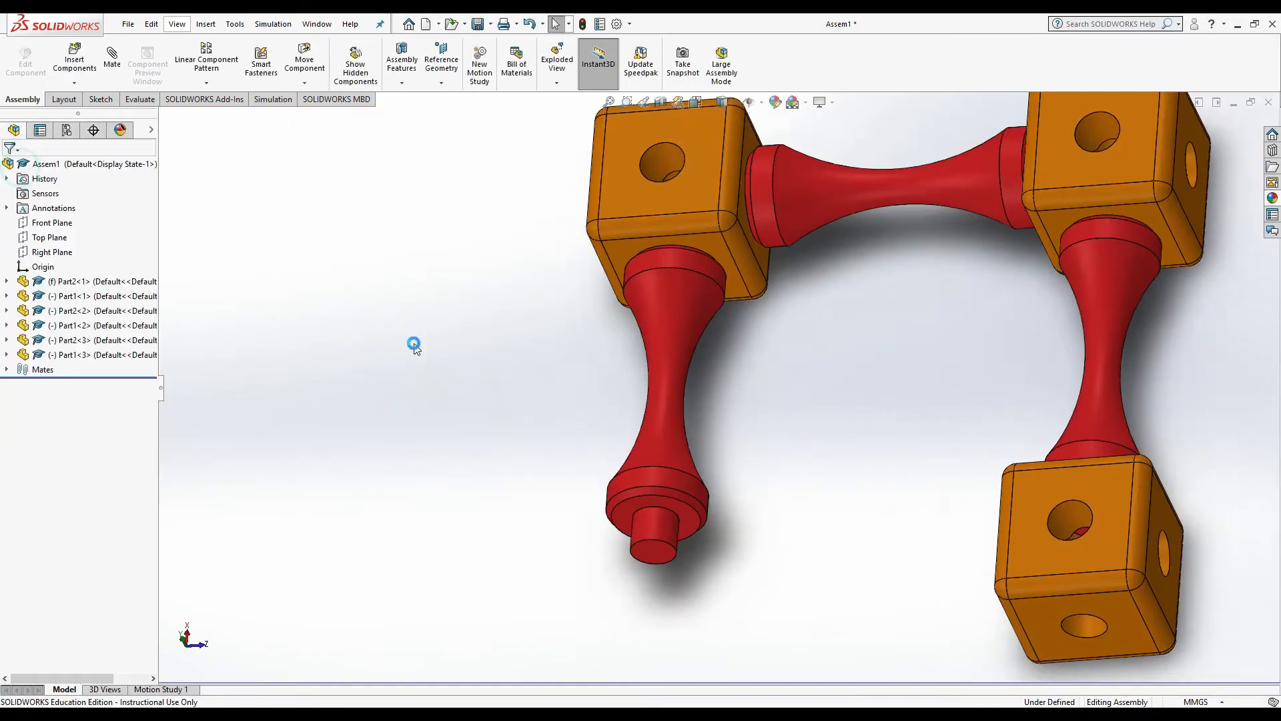
pyautogui.scroll(3, 863, 428)
pyautogui.hotkey('ctrl', 'v')
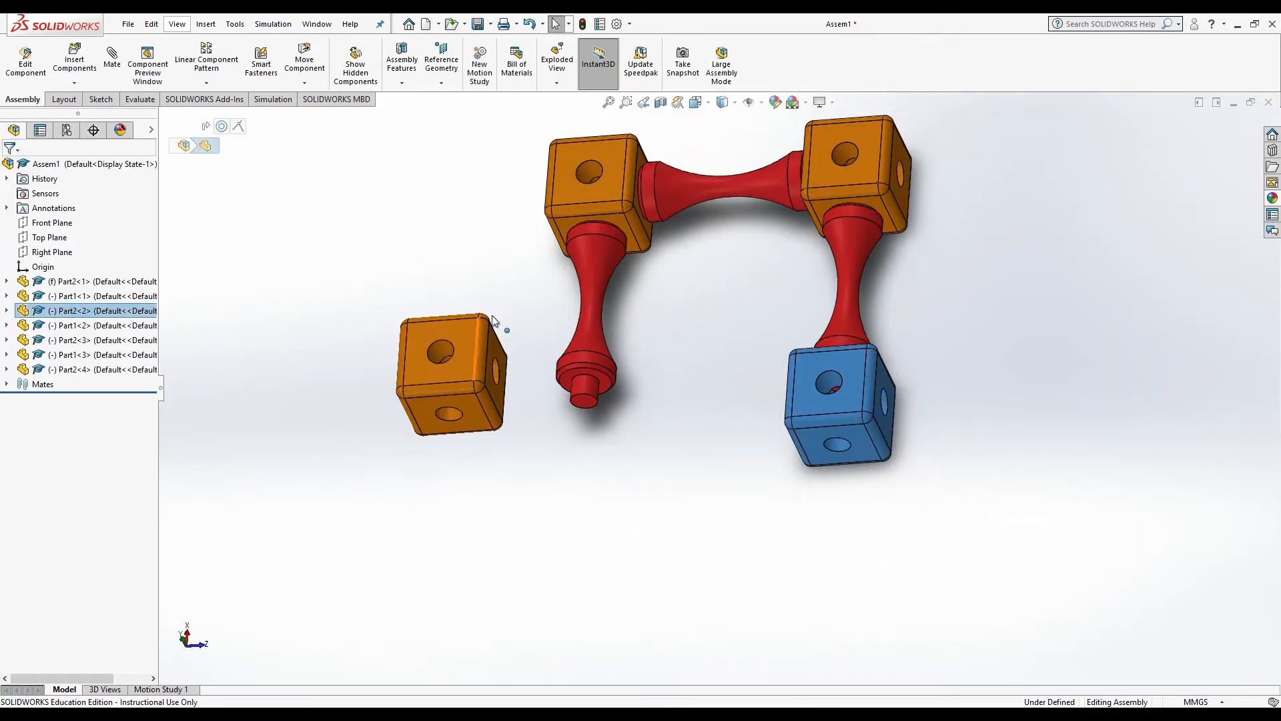
pyautogui.moveTo(500, 329); pyautogui.dragTo(567, 393, button='middle')
pyautogui.click(111, 57)
pyautogui.click(561, 411)
pyautogui.rightClick(594, 400)
pyautogui.click(26, 172)
pyautogui.moveTo(364, 401); pyautogui.dragTo(427, 407, button='middle')
pyautogui.hotkey('ctrl', 'z')
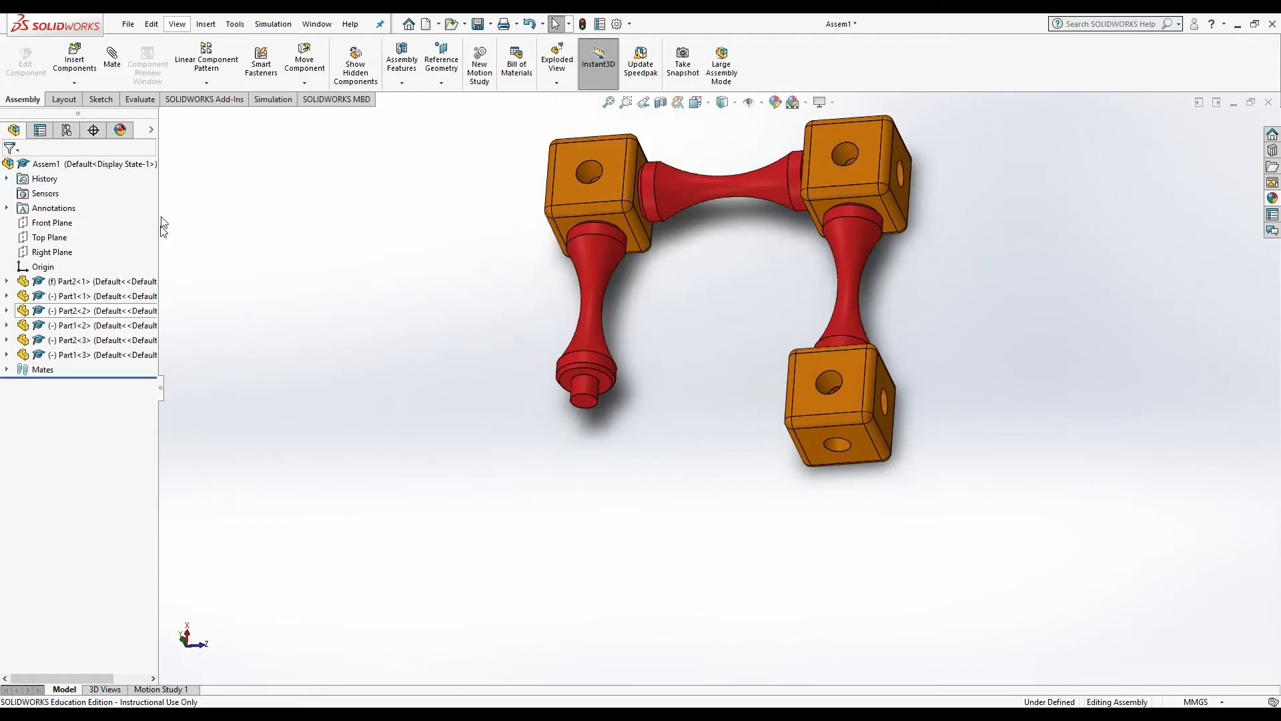
# Insert a fourth Part2 cube near the third roller's free end
pyautogui.click(74, 58)
pyautogui.click(30, 329)
pyautogui.click(583, 464)
pyautogui.click(9, 168)
# Mate the fourth cube's hole concentric with the third roller's end pin
pyautogui.click(112, 58)
pyautogui.moveTo(628, 527); pyautogui.dragTo(676, 511, button='middle')
pyautogui.scroll(-3, 601, 400)
pyautogui.click(714, 394)
pyautogui.click(741, 417)
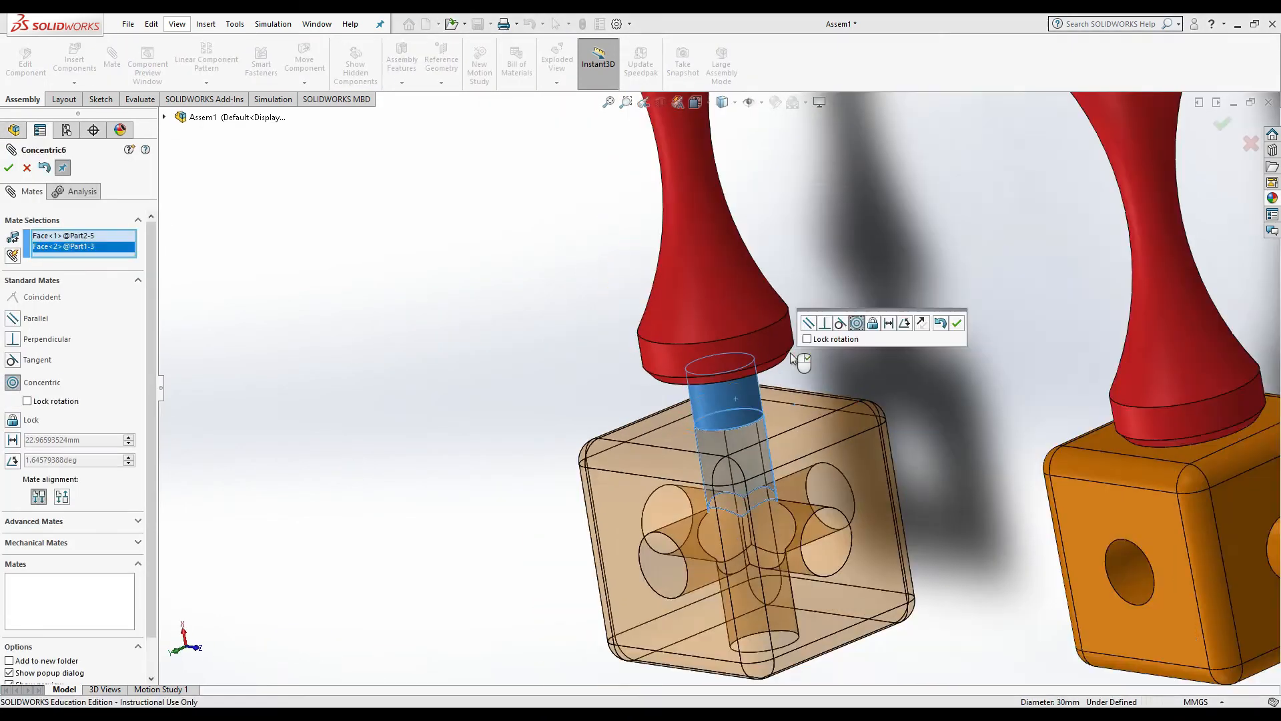
pyautogui.click(954, 322)
# Mate the fourth cube's face coincident with the third roller's shoulder face
pyautogui.moveTo(801, 363); pyautogui.dragTo(875, 181, button='middle')
pyautogui.click(701, 443)
pyautogui.click(855, 425)
pyautogui.press('Escape')
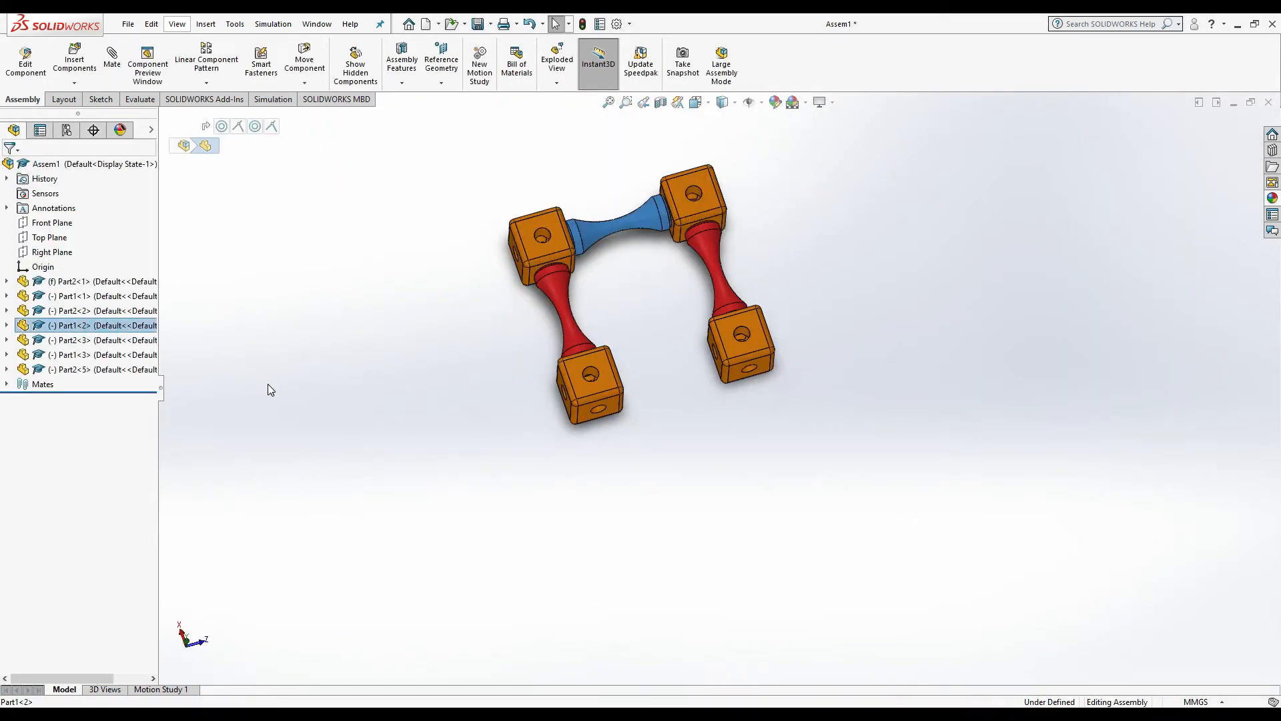
pyautogui.click(128, 321)
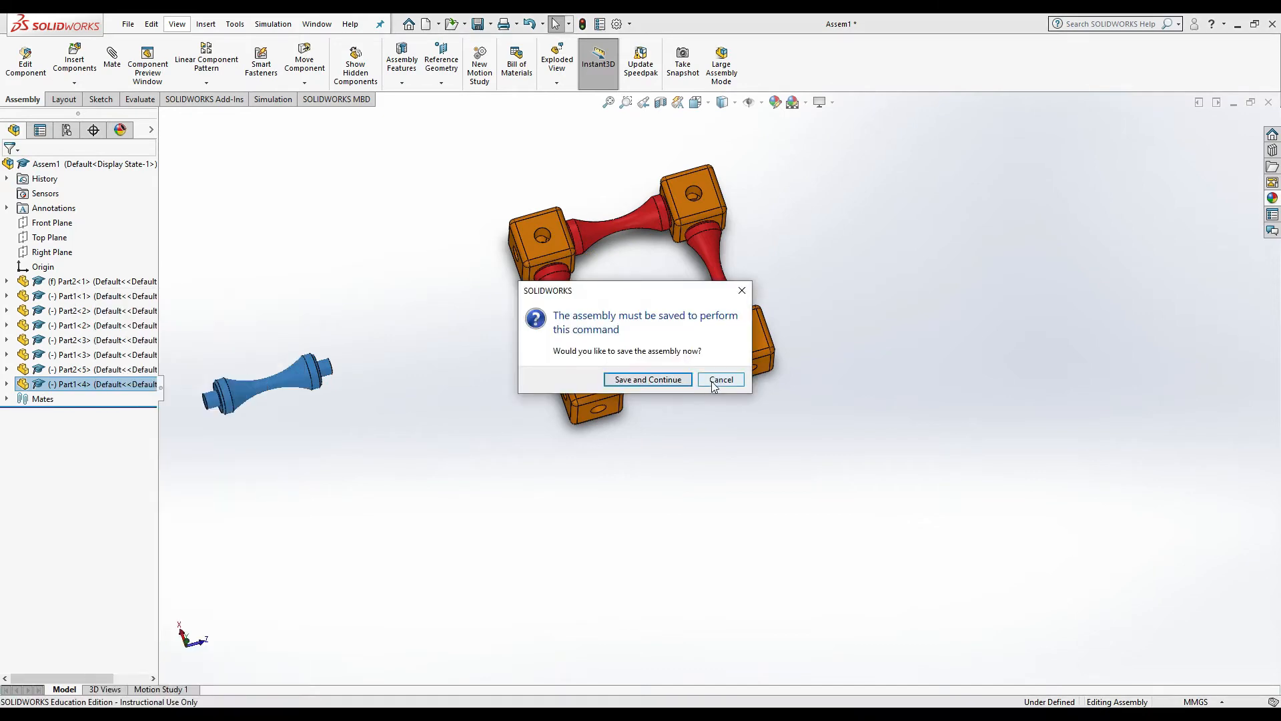
pyautogui.click(715, 381)
pyautogui.press('Delete')
pyautogui.click(724, 300)
# Insert a fourth Part1 roller near the open side of the frame
pyautogui.click(74, 59)
pyautogui.click(30, 315)
pyautogui.click(760, 459)
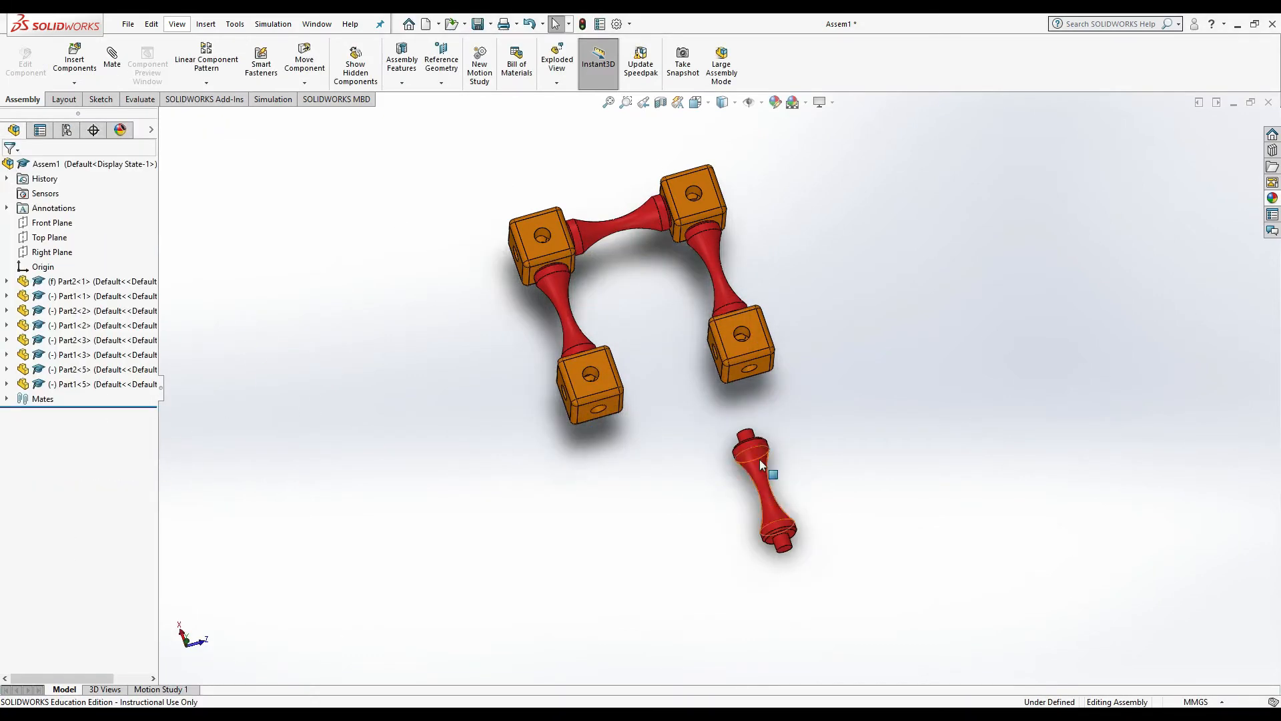
# Mate the fourth roller's end pin concentric with the second cube's side hole
pyautogui.click(112, 57)
pyautogui.scroll(-3, 759, 459)
pyautogui.click(707, 389)
pyautogui.moveTo(820, 373)
pyautogui.mouseDown(button='middle')
pyautogui.moveTo(894, 366)
pyautogui.moveTo(818, 381)
pyautogui.mouseUp(button='middle')
pyautogui.click(681, 230)
pyautogui.click(1075, 330)
pyautogui.click(1110, 329)
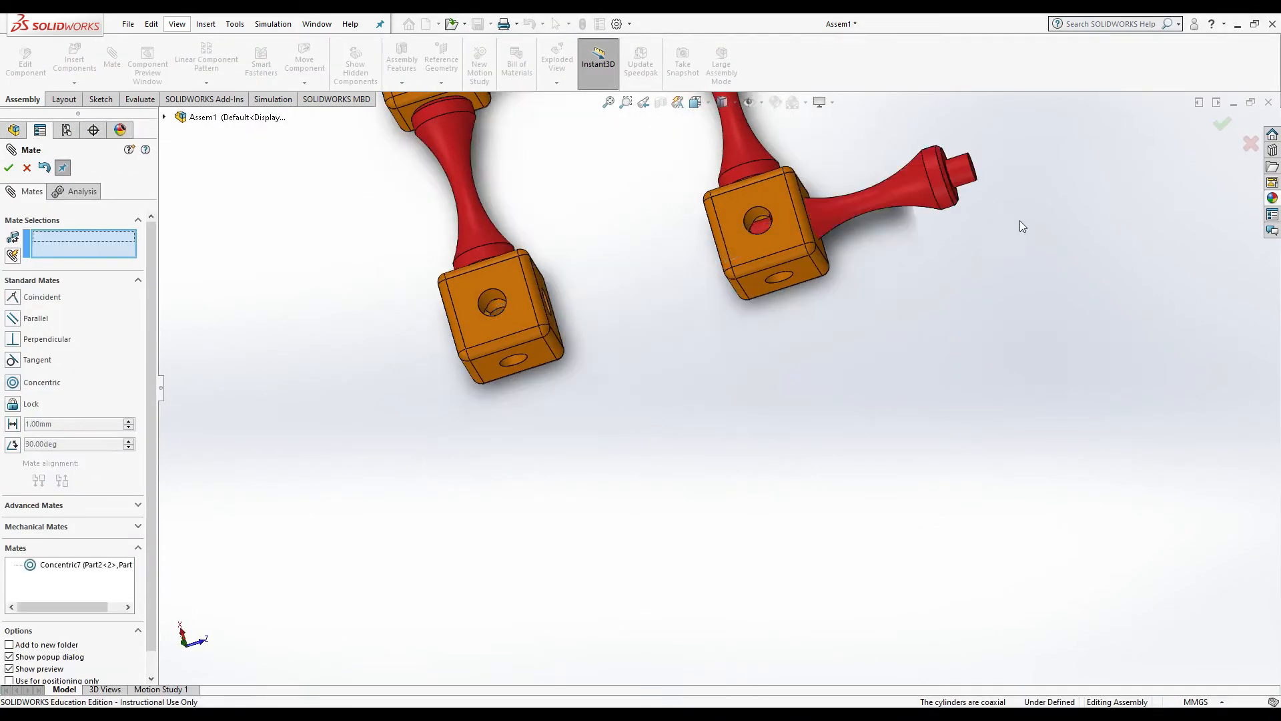
# Mate the fourth roller's shoulder face coincident with the second cube's inner side face to close the square frame
pyautogui.click(946, 176)
pyautogui.moveTo(1001, 253); pyautogui.dragTo(934, 280, button='middle')
pyautogui.click(881, 230)
pyautogui.click(1121, 414)
pyautogui.scroll(3, 703, 163)
pyautogui.press('Escape')
pyautogui.moveTo(747, 480); pyautogui.dragTo(820, 567, button='middle')
pyautogui.scroll(2, 734, 400)
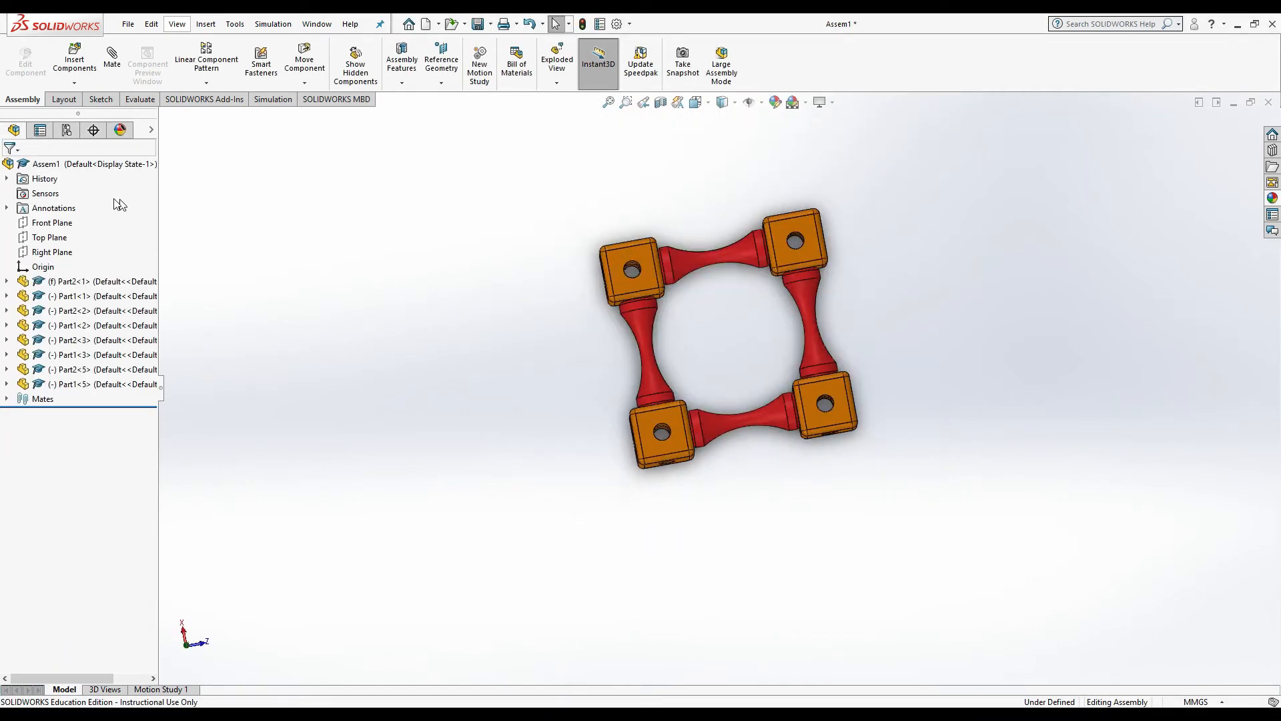
# Insert a fifth Part1 roller and place it beside the square frame
pyautogui.click(74, 58)
pyautogui.click(31, 314)
pyautogui.click(377, 300)
pyautogui.scroll(1, 631, 442)
pyautogui.moveTo(674, 467); pyautogui.dragTo(631, 443, button='middle')
# Mate the fifth roller's end pin concentric with the front hole of the frame's upper corner cube
pyautogui.click(111, 58)
pyautogui.click(363, 339)
pyautogui.scroll(-3, 715, 255)
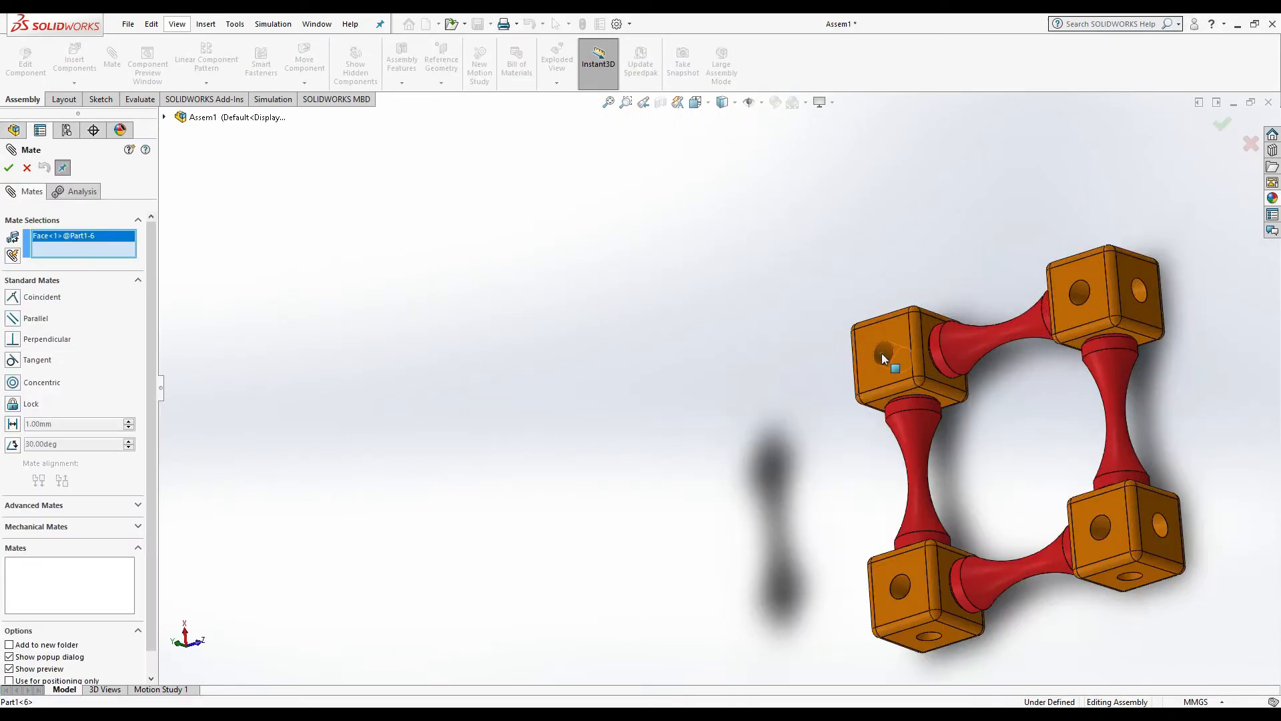
pyautogui.click(882, 354)
pyautogui.click(1034, 374)
# Mate the fifth roller's shoulder face coincident with the corner cube's front face so it projects out of the frame
pyautogui.moveTo(1001, 367); pyautogui.dragTo(947, 361, button='middle')
pyautogui.click(946, 361)
pyautogui.click(777, 433)
pyautogui.click(927, 455)
pyautogui.moveTo(928, 459); pyautogui.dragTo(957, 459, button='middle')
pyautogui.press('Escape')
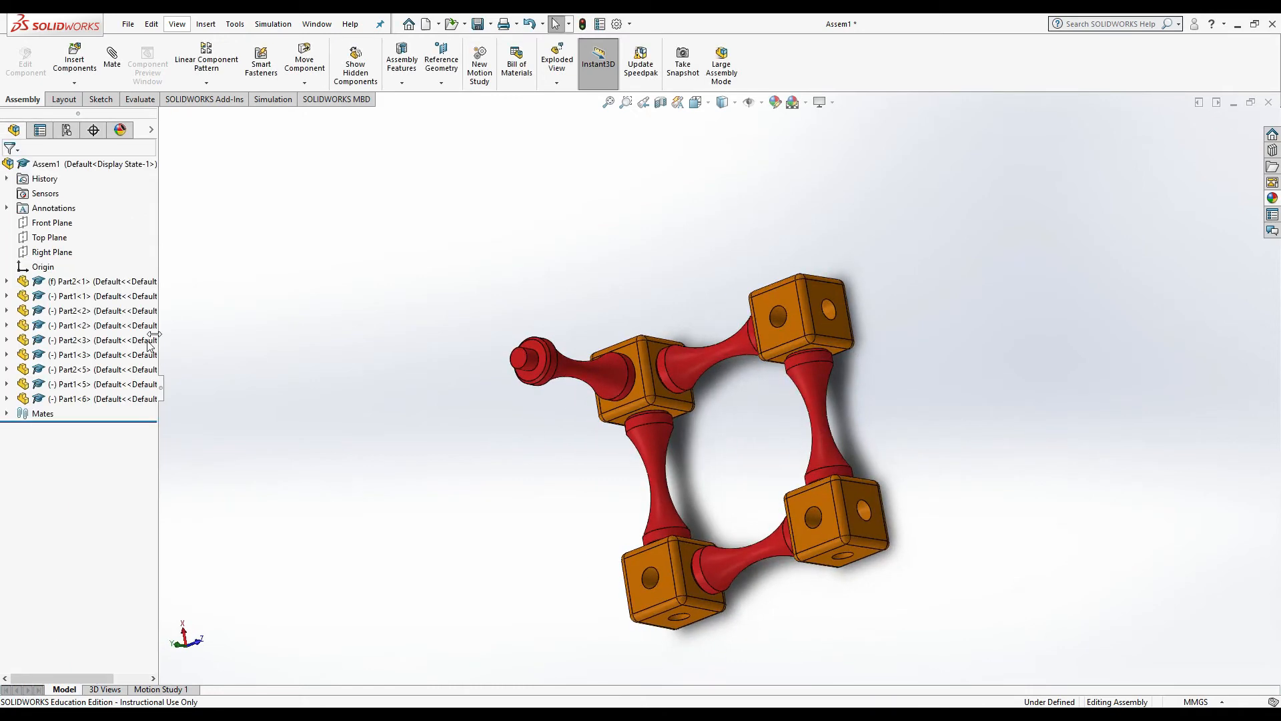
# Insert a fifth Part2 cube near the projecting roller's free end
pyautogui.click(74, 60)
pyautogui.click(32, 329)
pyautogui.click(443, 316)
pyautogui.moveTo(600, 320); pyautogui.dragTo(541, 313, button='middle')
pyautogui.scroll(-2, 540, 313)
# Mate the fifth cube's hole concentric with the projecting roller's end pin
pyautogui.click(114, 58)
pyautogui.click(629, 391)
pyautogui.click(632, 322)
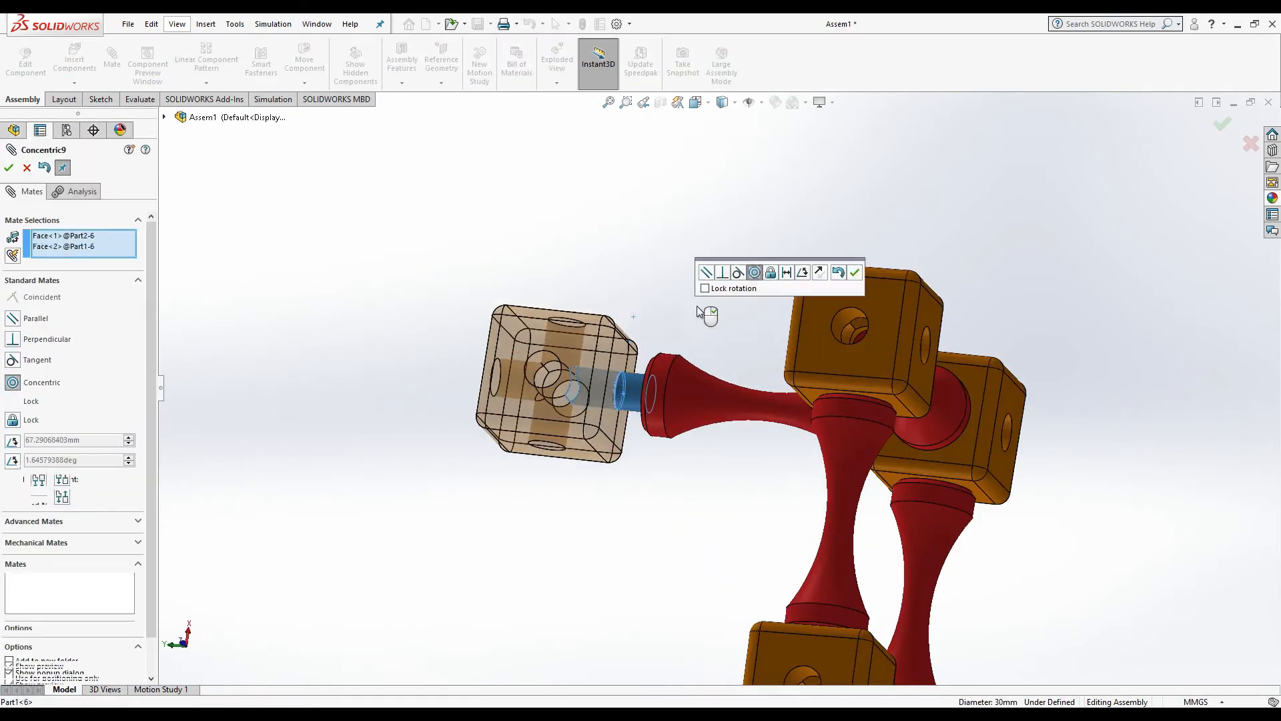
pyautogui.click(852, 273)
# Mate the projecting roller's shoulder face coincident with the fifth cube's face
pyautogui.click(657, 393)
pyautogui.moveTo(747, 347); pyautogui.dragTo(706, 333, button='middle')
pyautogui.click(667, 364)
pyautogui.moveTo(832, 326); pyautogui.dragTo(801, 400, button='middle')
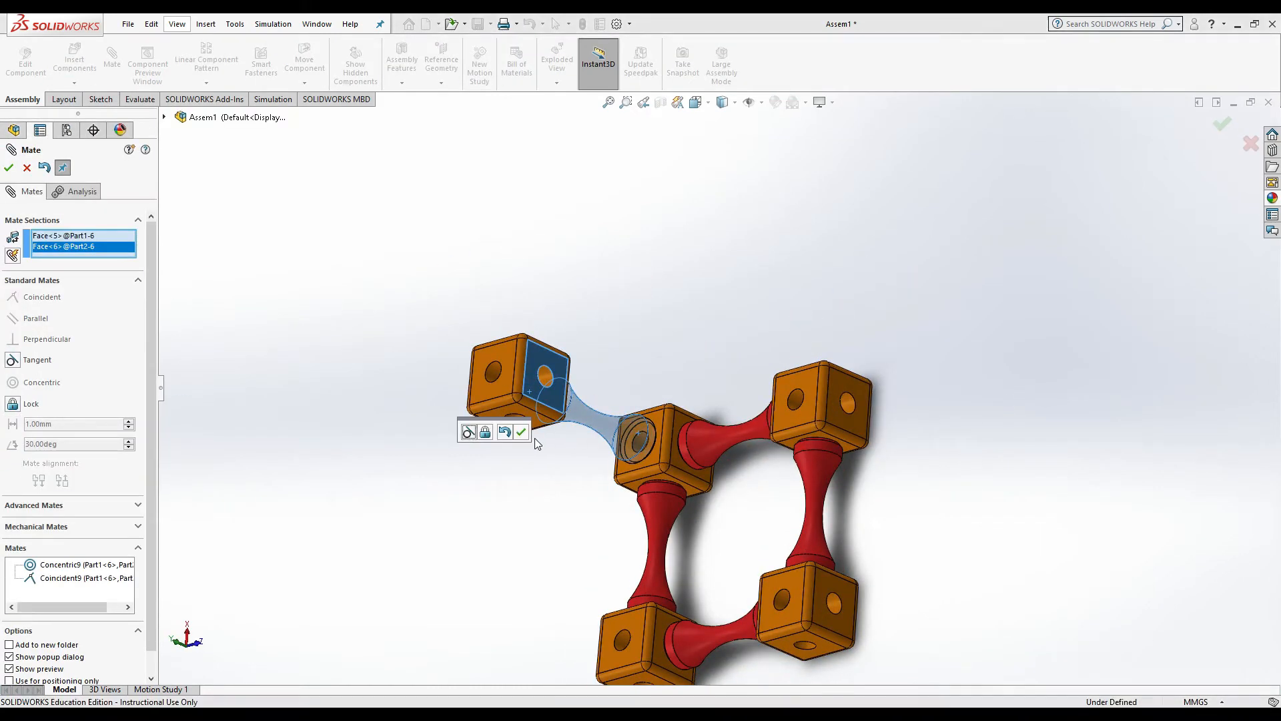
pyautogui.press('Escape')
pyautogui.press('f')
pyautogui.click(100, 427)
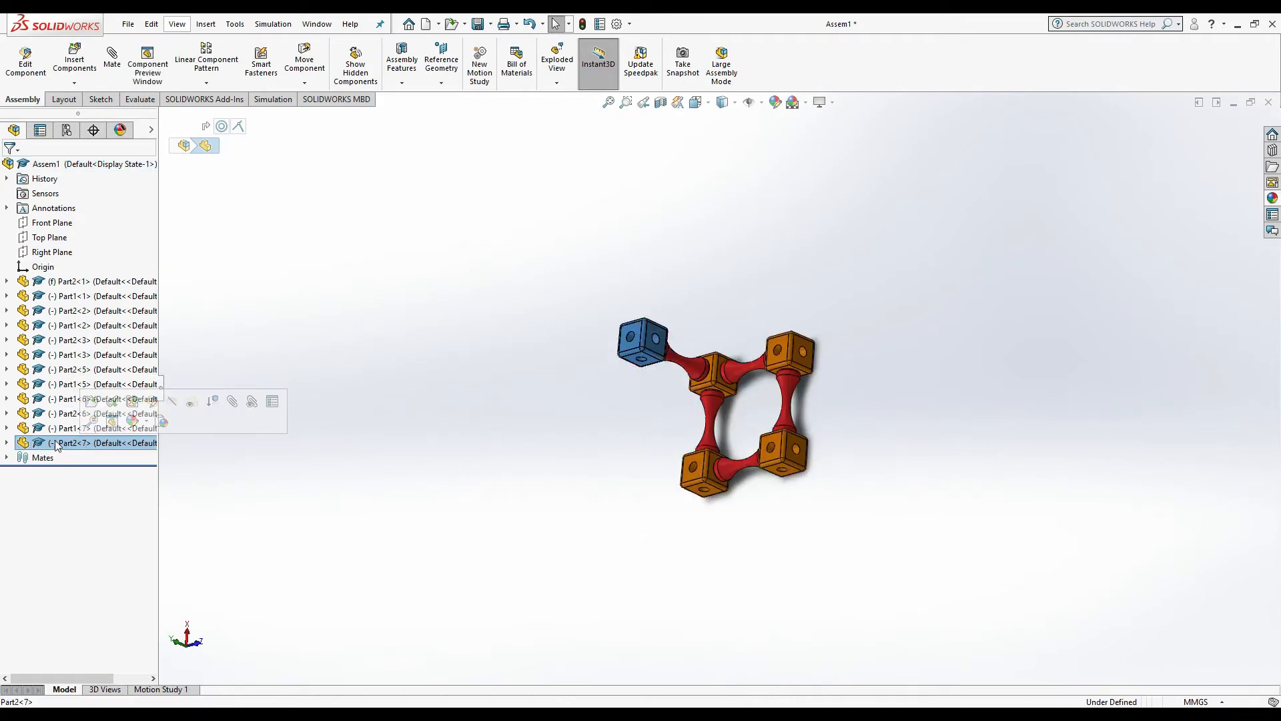
pyautogui.click(145, 405)
pyautogui.click(798, 152)
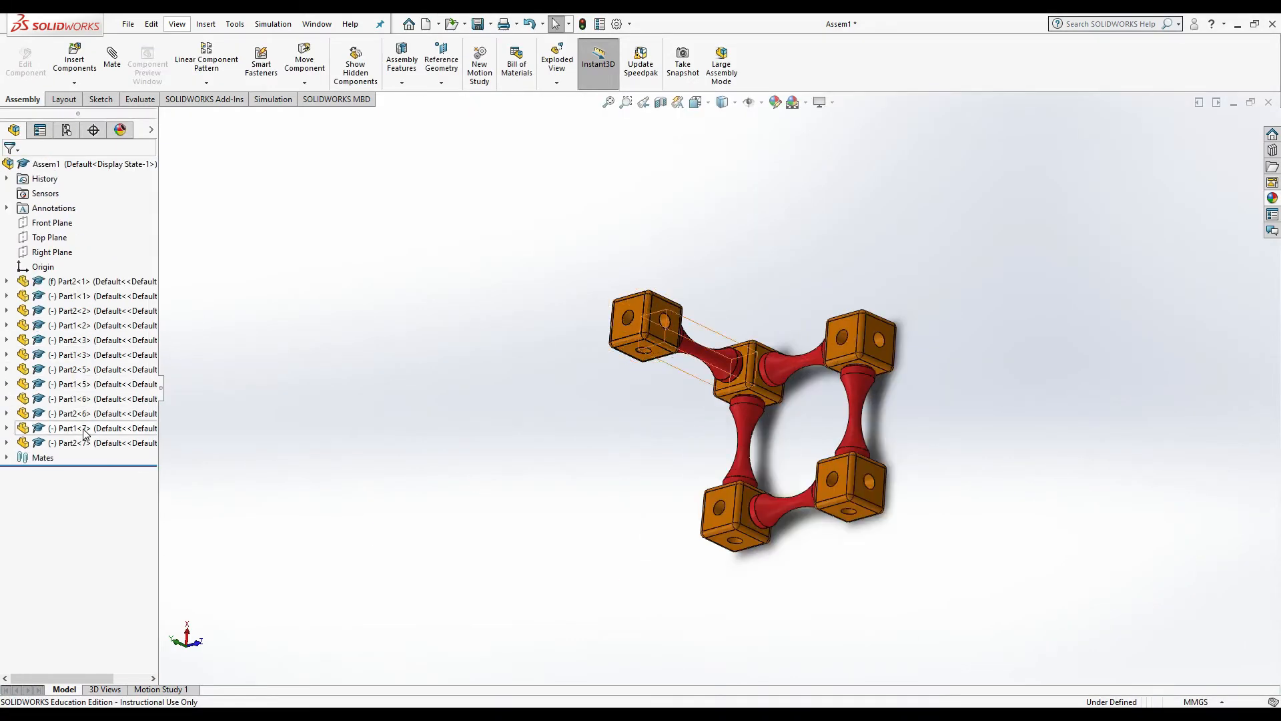
pyautogui.click(116, 321)
pyautogui.click(721, 378)
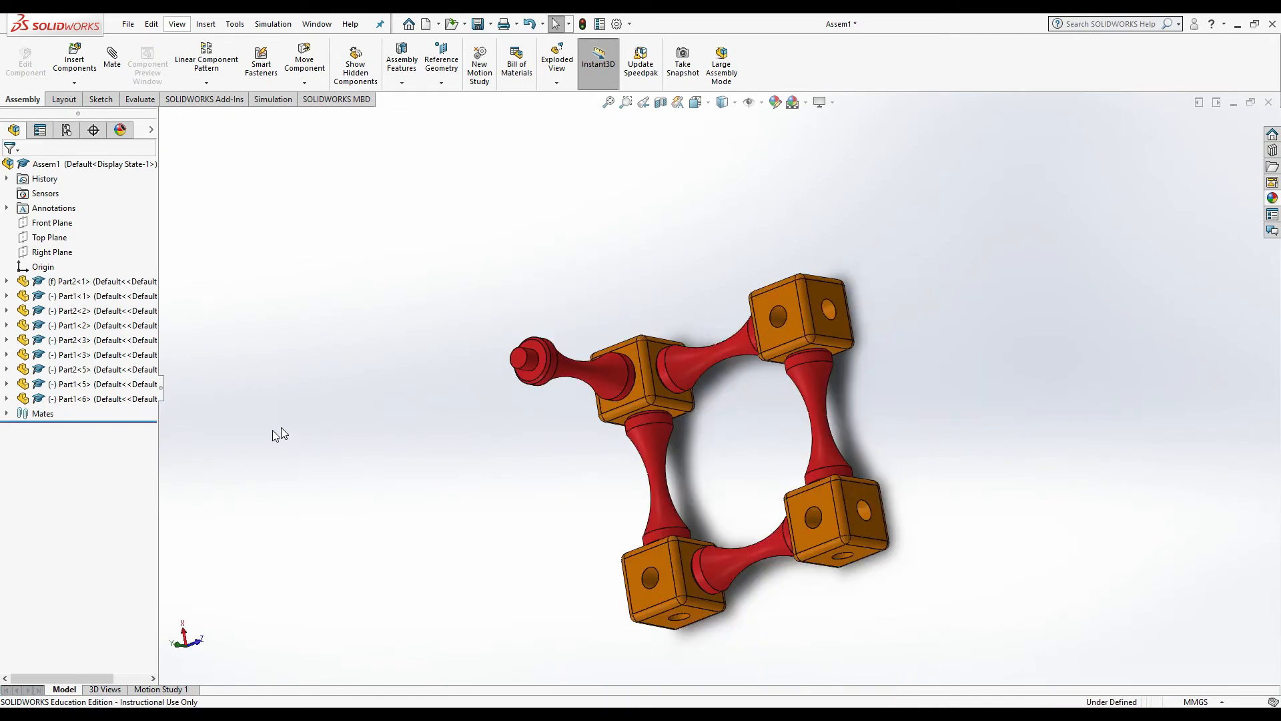
# Insert a Part2 cube and mate it concentric and flush onto the projecting roller's free end
pyautogui.click(74, 59)
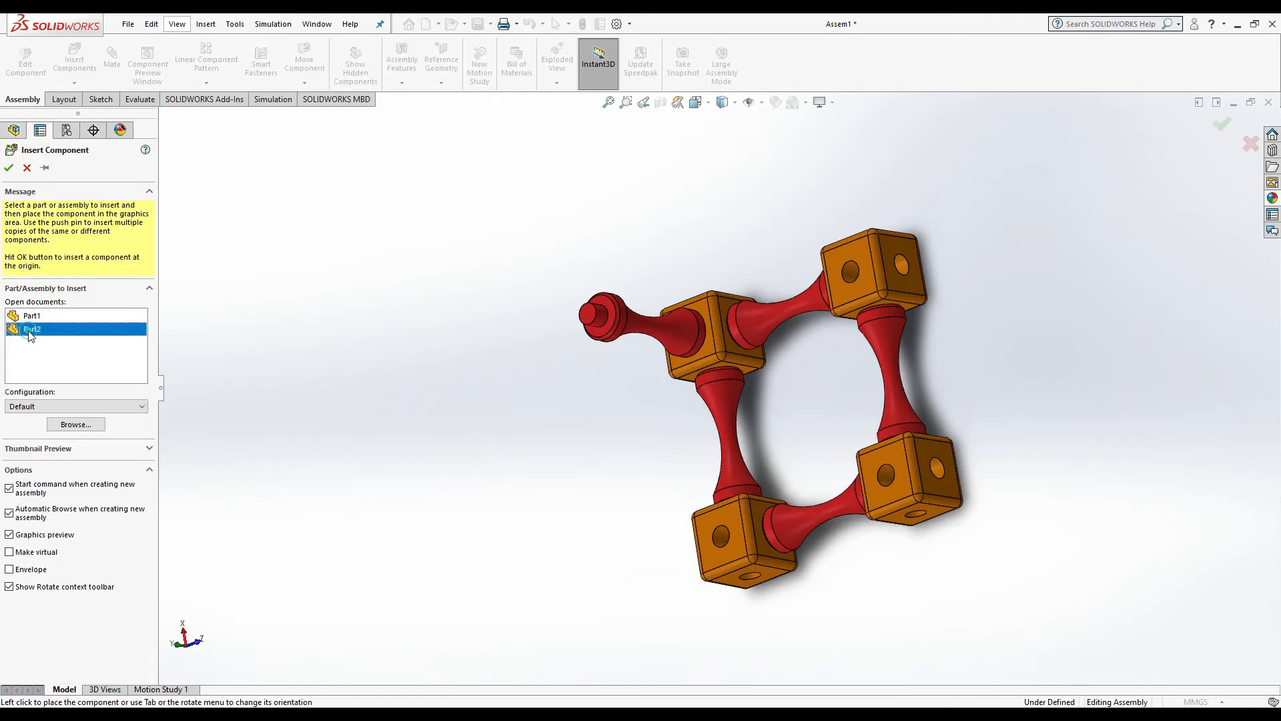
pyautogui.click(494, 304)
pyautogui.click(691, 354)
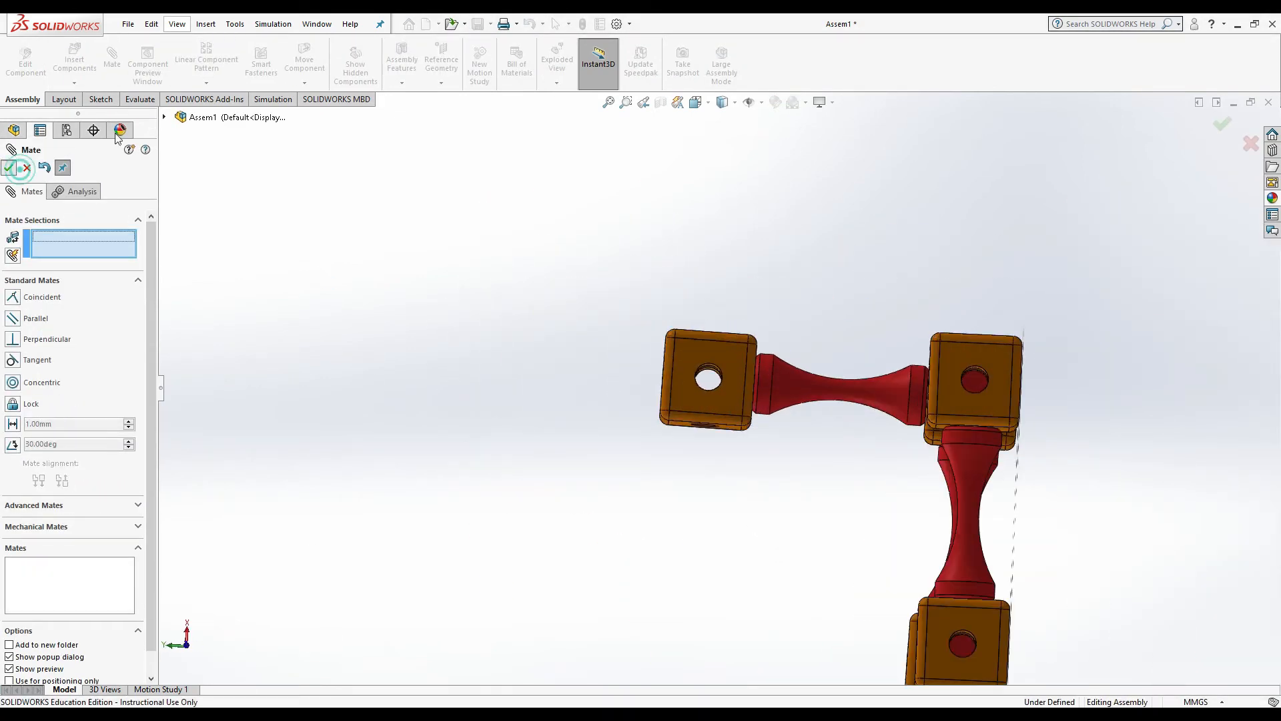
pyautogui.click(9, 167)
# Insert another Part1 roller and mate it concentric with the front cube's side hole and flush against its side face
pyautogui.click(30, 329)
pyautogui.click(514, 372)
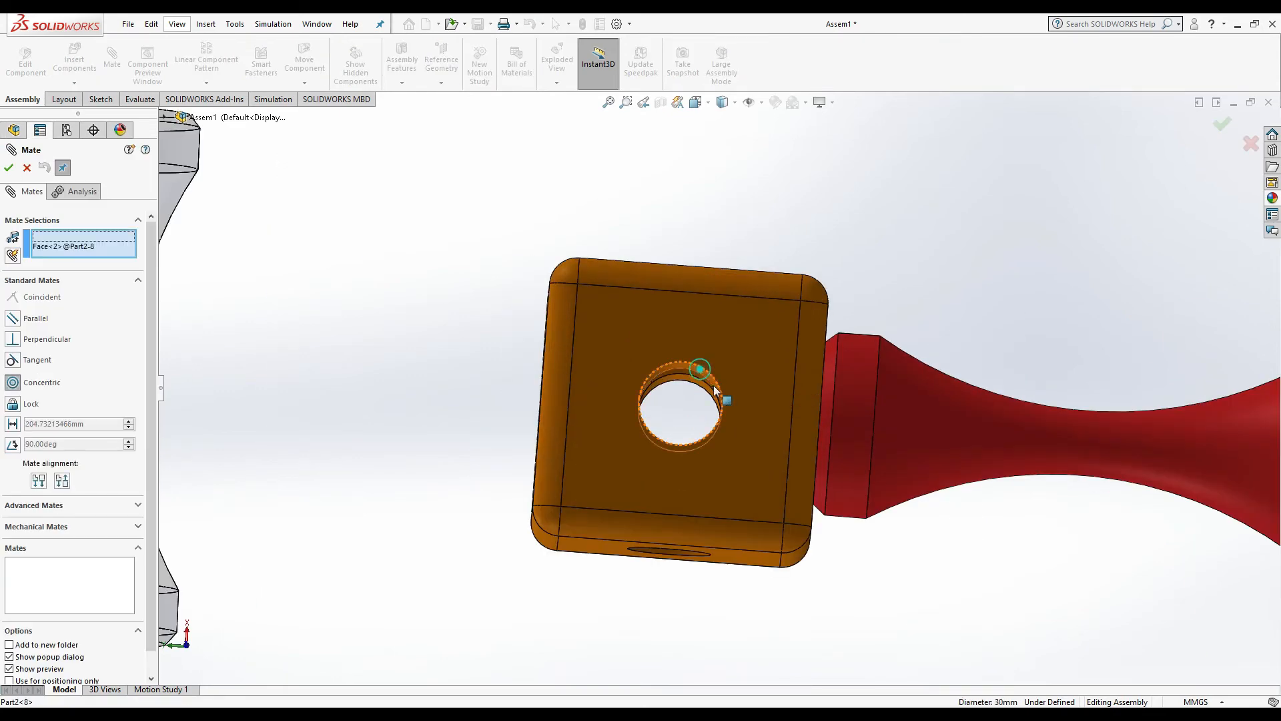
pyautogui.click(714, 333)
pyautogui.click(818, 433)
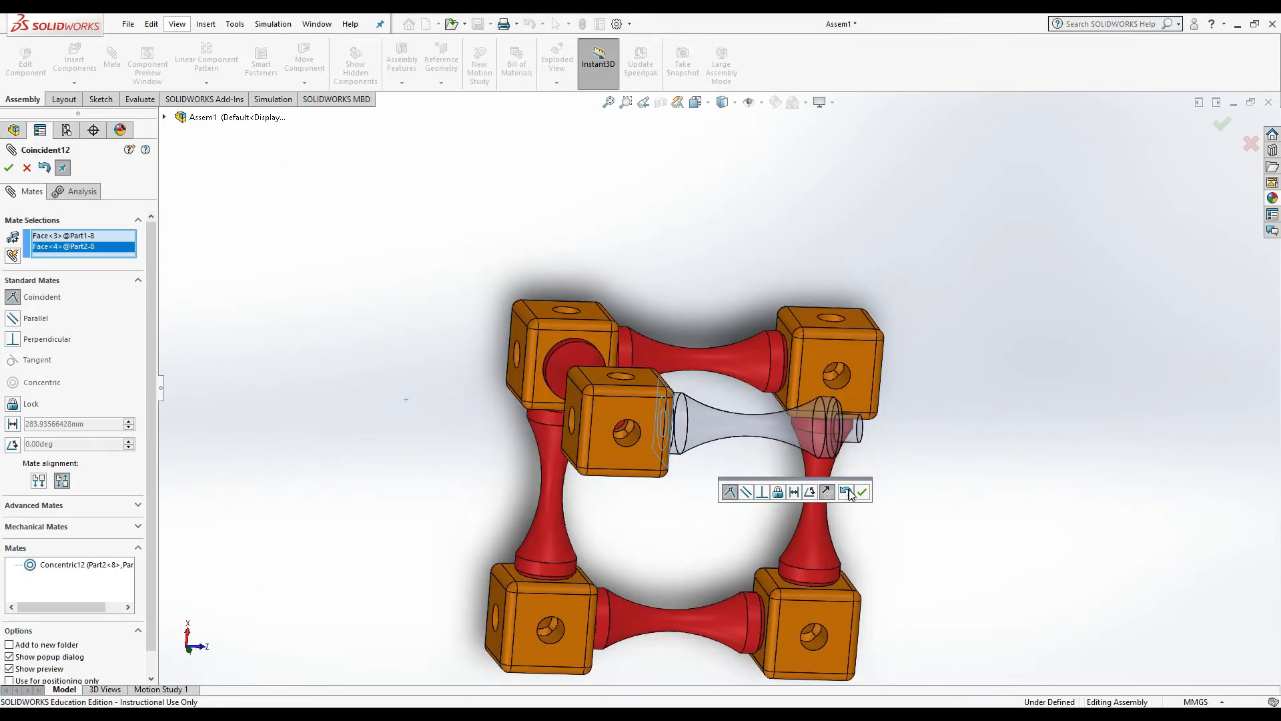
pyautogui.click(738, 492)
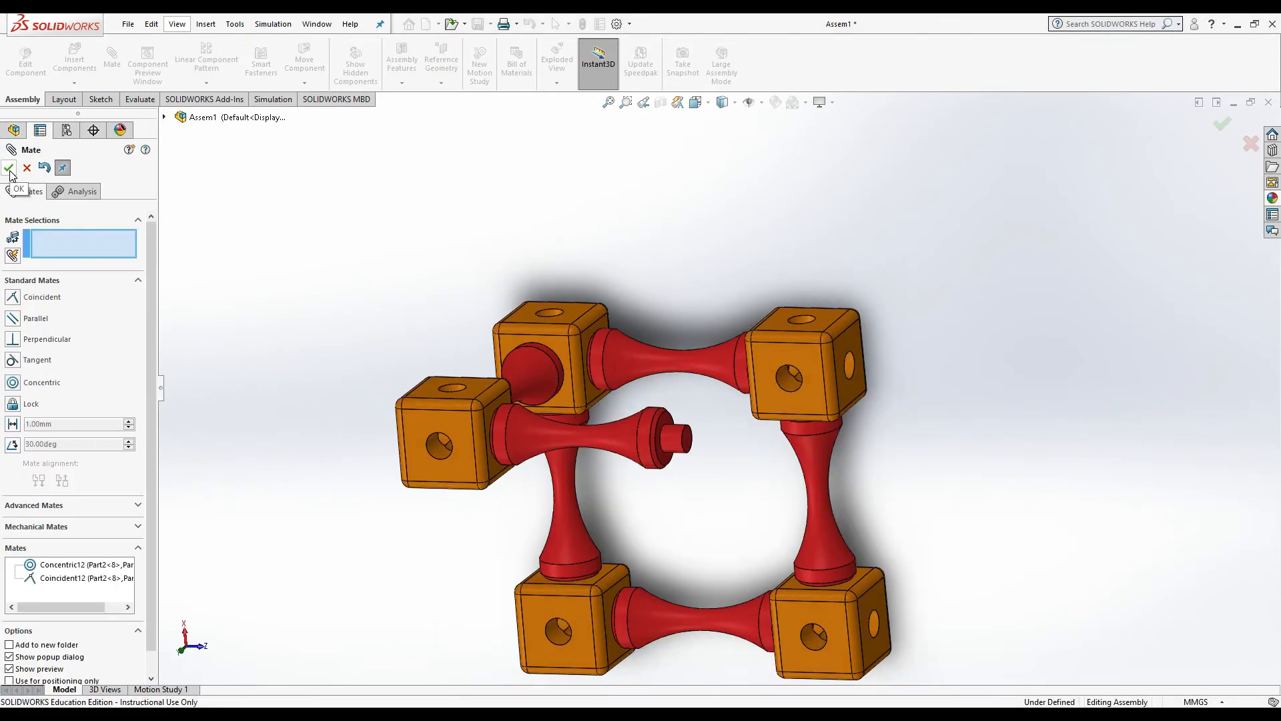
pyautogui.click(8, 167)
# Insert a Part2 cube and mate it concentric and flush onto the free end of the roller projecting from the front cube
pyautogui.click(74, 59)
pyautogui.click(752, 447)
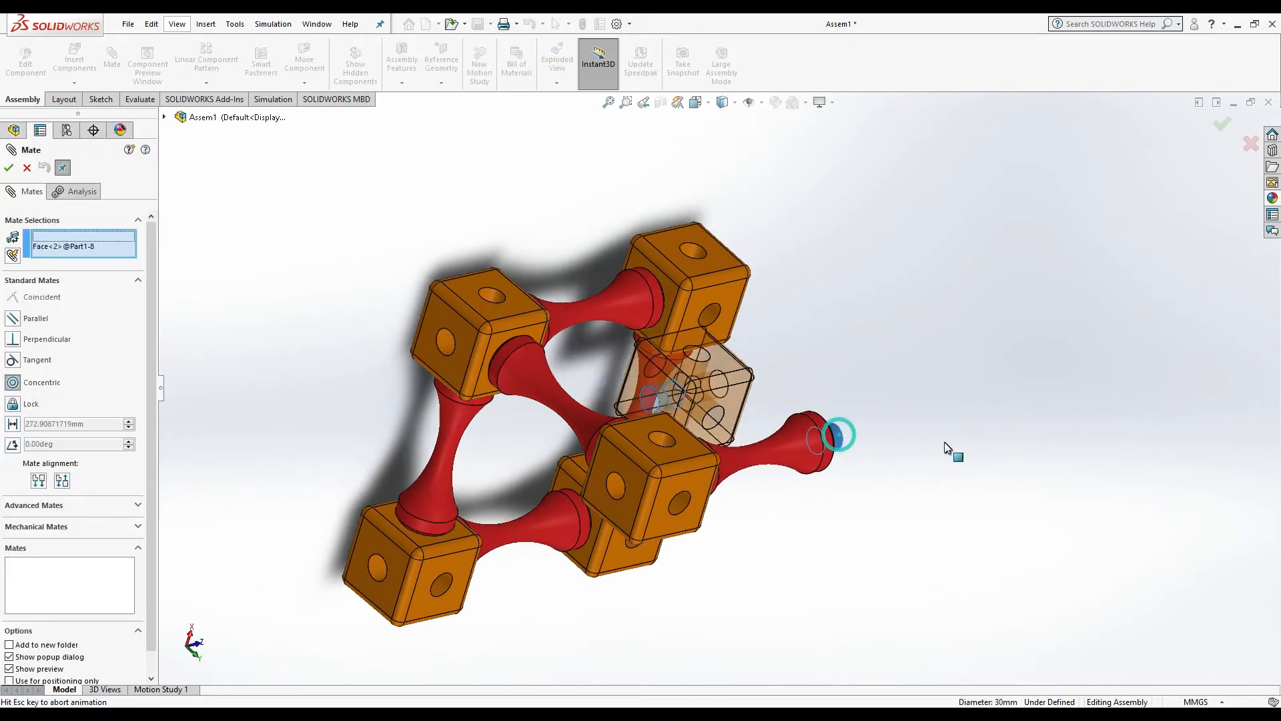
pyautogui.click(1210, 427)
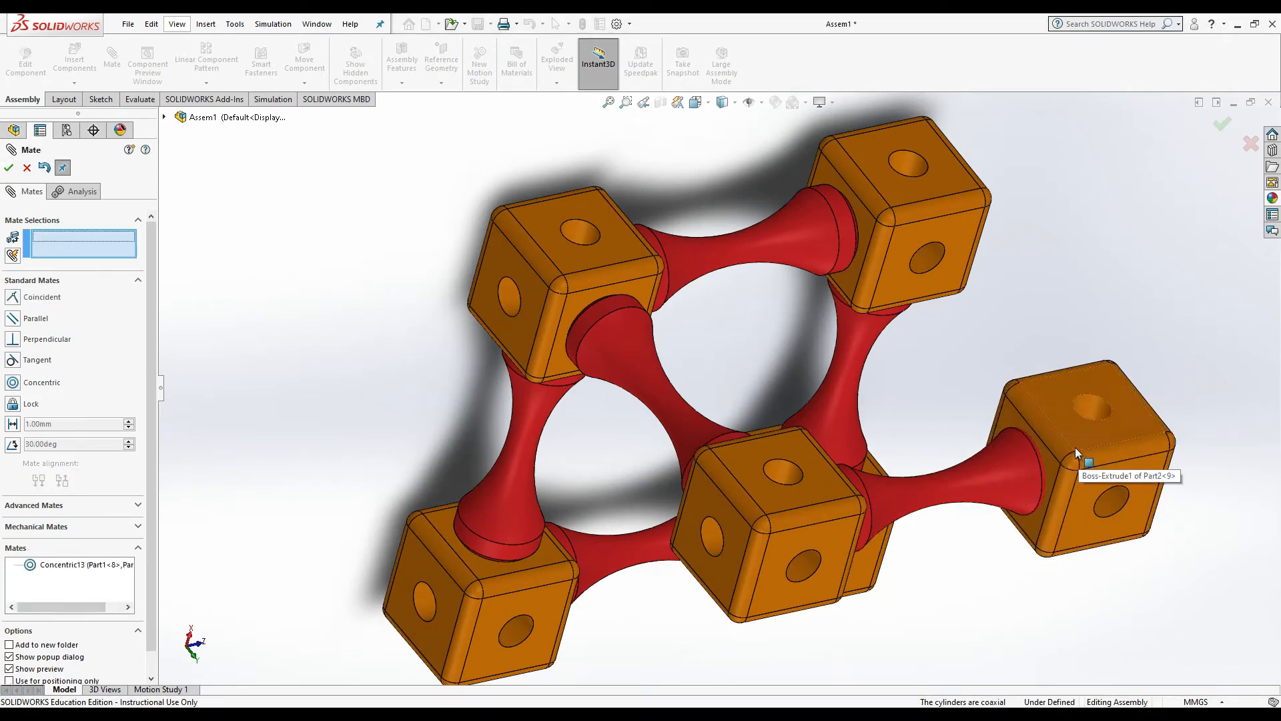
pyautogui.scroll(3, 534, 354)
pyautogui.moveTo(534, 354); pyautogui.dragTo(318, 391, button='middle')
pyautogui.click(638, 443)
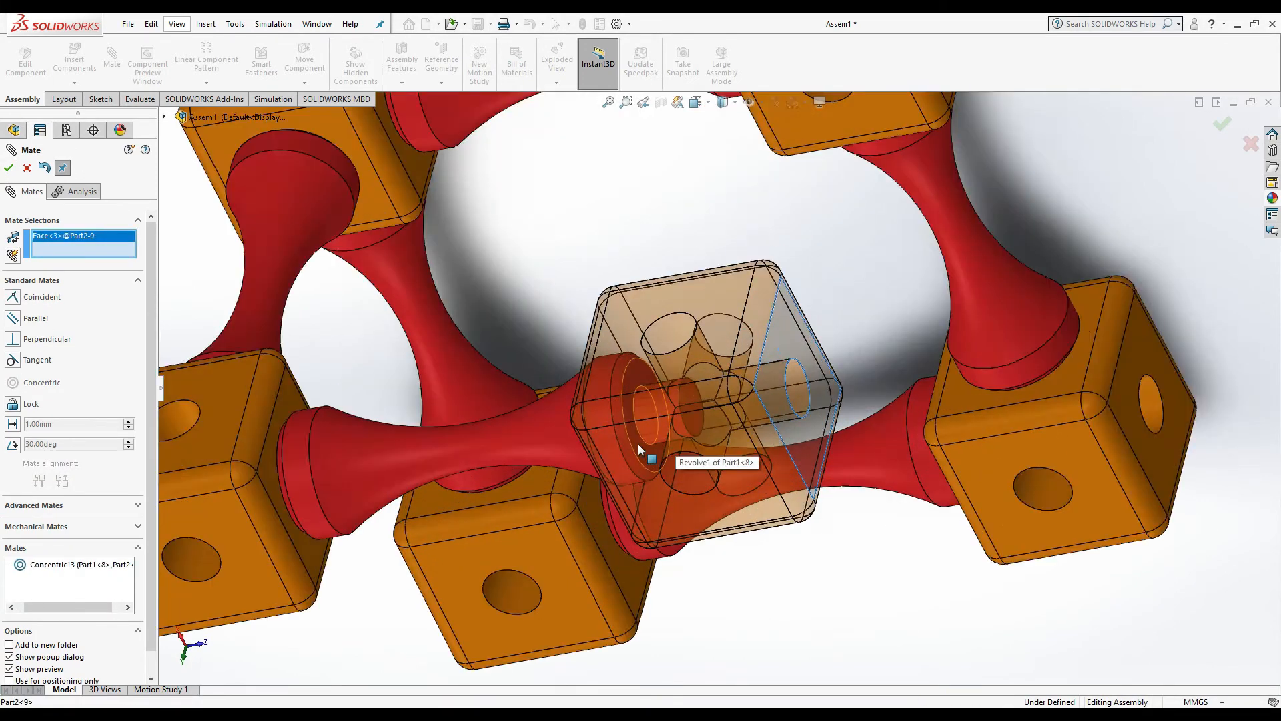
pyautogui.click(693, 427)
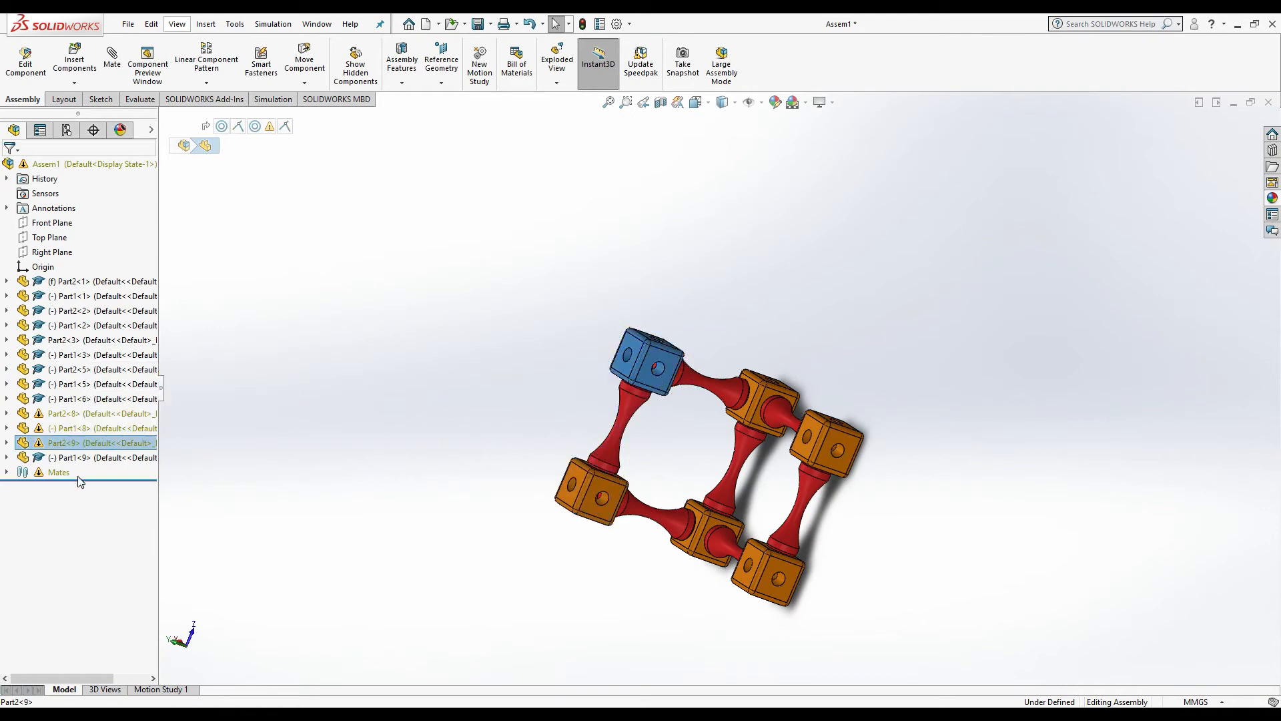
# Clear the mate errors on the recently added cubes and rollers
pyautogui.click(681, 403)
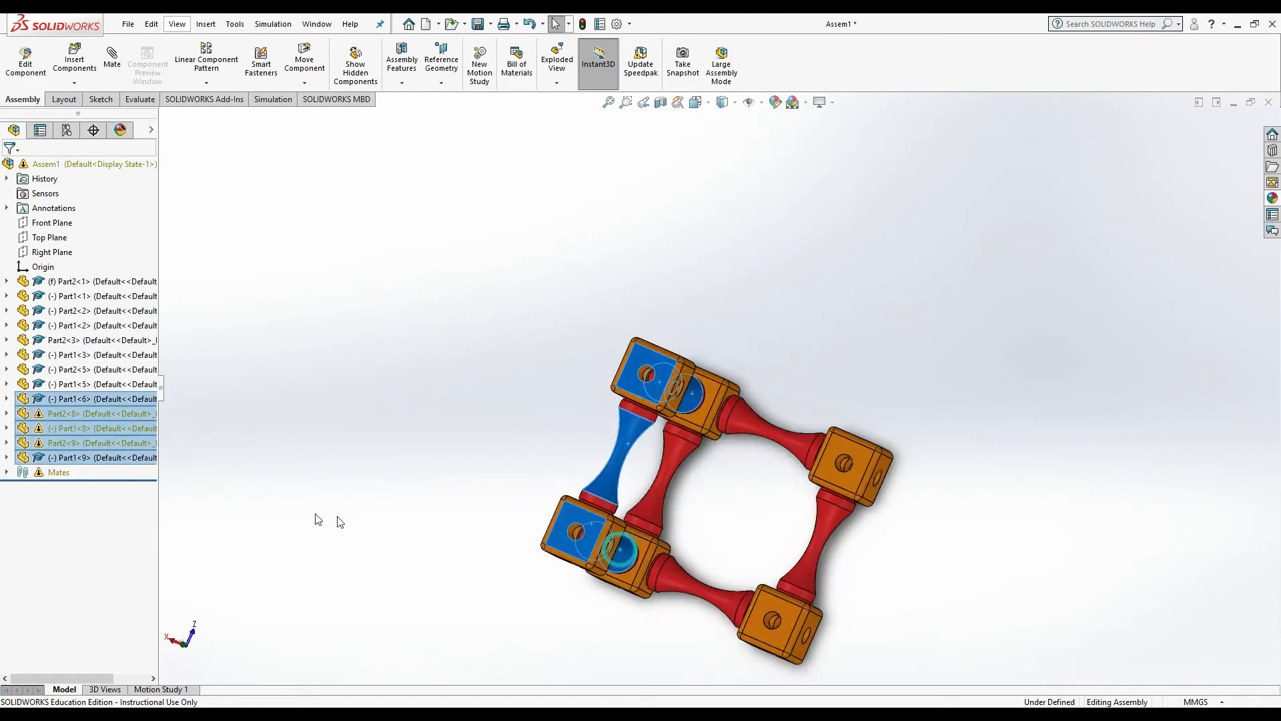
pyautogui.rightClick(97, 475)
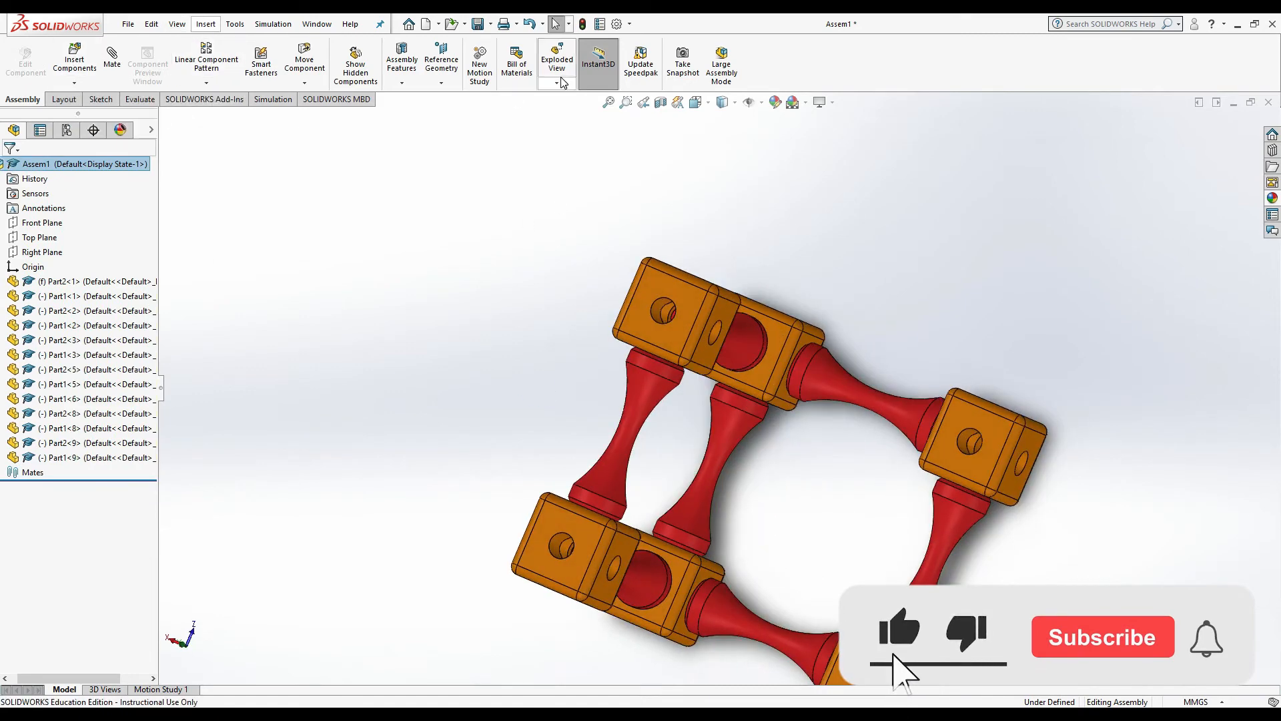
# Insert a Part1 roller and mate its end pin concentric with the upper front cube's open side hole
pyautogui.click(74, 60)
pyautogui.click(759, 403)
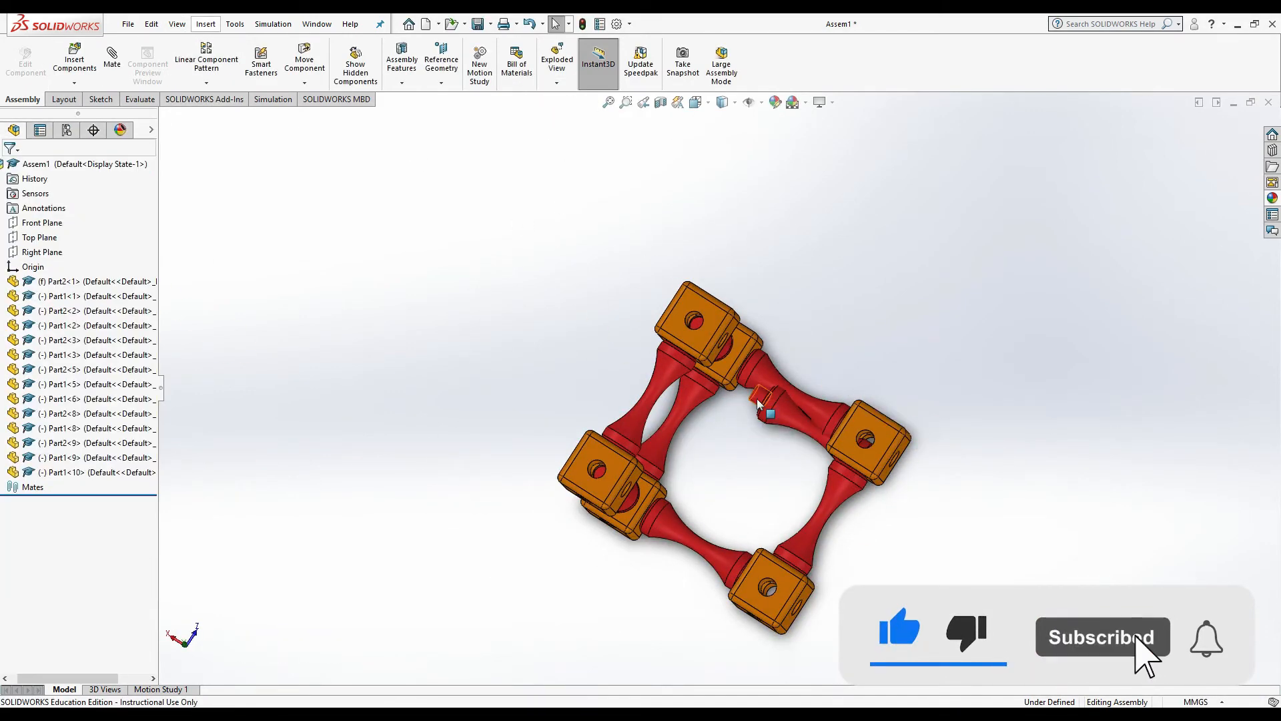
pyautogui.click(111, 60)
pyautogui.click(759, 397)
pyautogui.scroll(8, 727, 334)
pyautogui.click(732, 382)
pyautogui.click(892, 421)
# Mate the new roller's shoulder face coincident with the upper front cube's side face
pyautogui.click(749, 344)
pyautogui.moveTo(749, 344); pyautogui.dragTo(967, 357, button='middle')
pyautogui.click(839, 399)
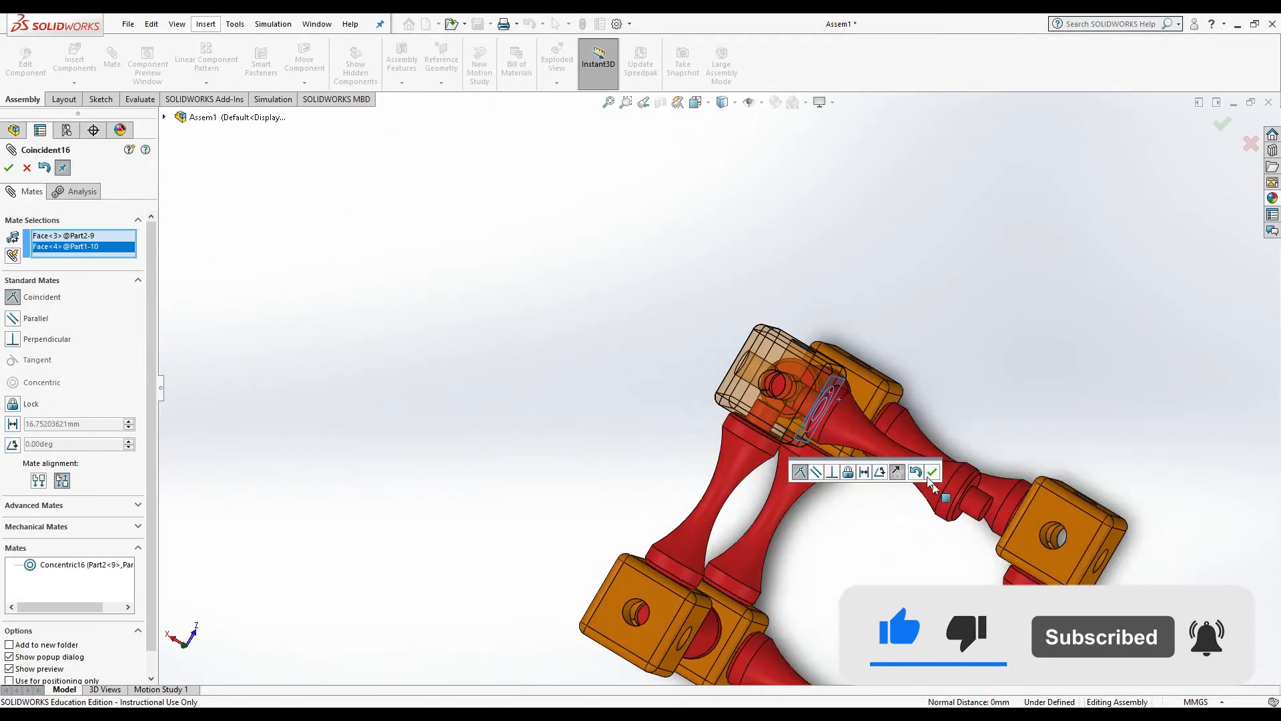
pyautogui.click(932, 471)
pyautogui.scroll(-2, 487, 273)
pyautogui.click(9, 168)
# Insert a Part2 cube and mate its hole concentric with the free end pin of the roller just attached
pyautogui.click(74, 60)
pyautogui.click(37, 329)
pyautogui.moveTo(800, 423); pyautogui.dragTo(754, 437, button='middle')
pyautogui.click(750, 442)
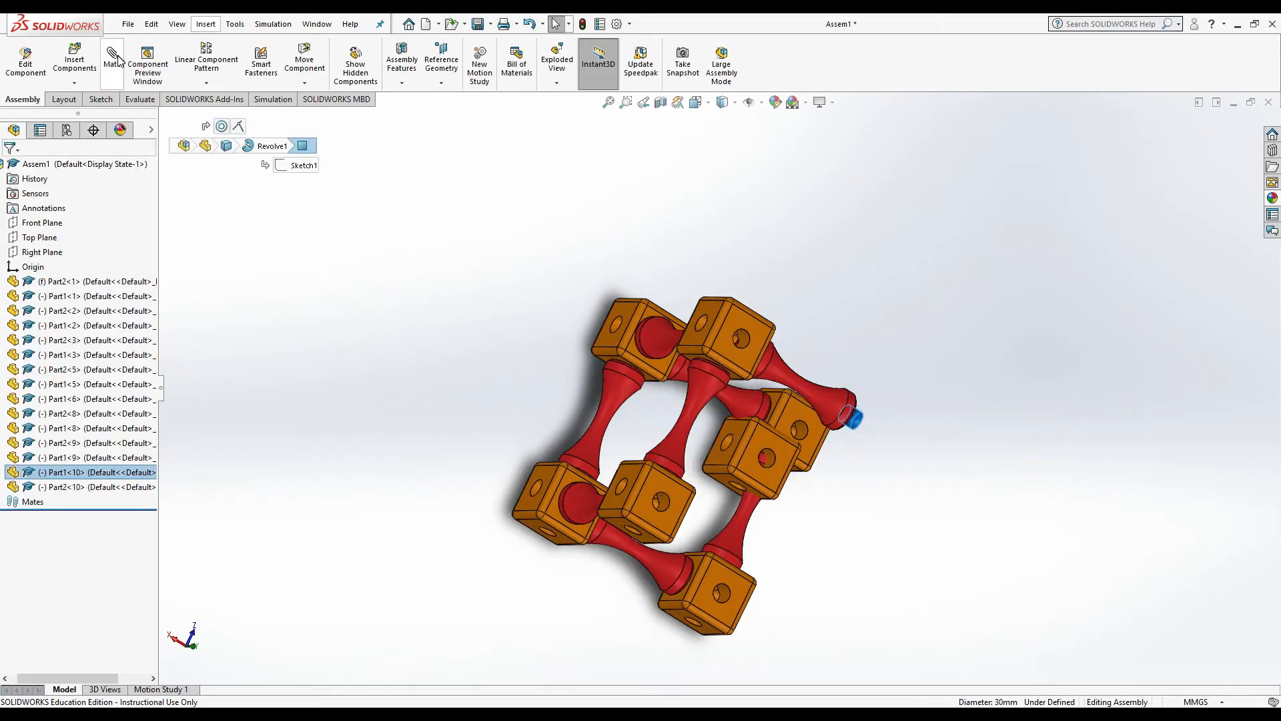
pyautogui.click(115, 56)
pyautogui.scroll(3, 709, 459)
pyautogui.click(972, 532)
pyautogui.click(1135, 557)
# Mate the new cube's face coincident with the shoulder face of the roller it is aligned to
pyautogui.click(961, 430)
pyautogui.click(866, 399)
pyautogui.click(1021, 424)
pyautogui.moveTo(1001, 417); pyautogui.dragTo(880, 347, button='middle')
pyautogui.scroll(2, 881, 347)
pyautogui.click(9, 167)
# Insert a Part1 roller and mate its end pin concentric with a hole in the newest outer cube
pyautogui.click(74, 60)
pyautogui.click(894, 443)
pyautogui.click(112, 60)
pyautogui.click(820, 381)
pyautogui.click(768, 306)
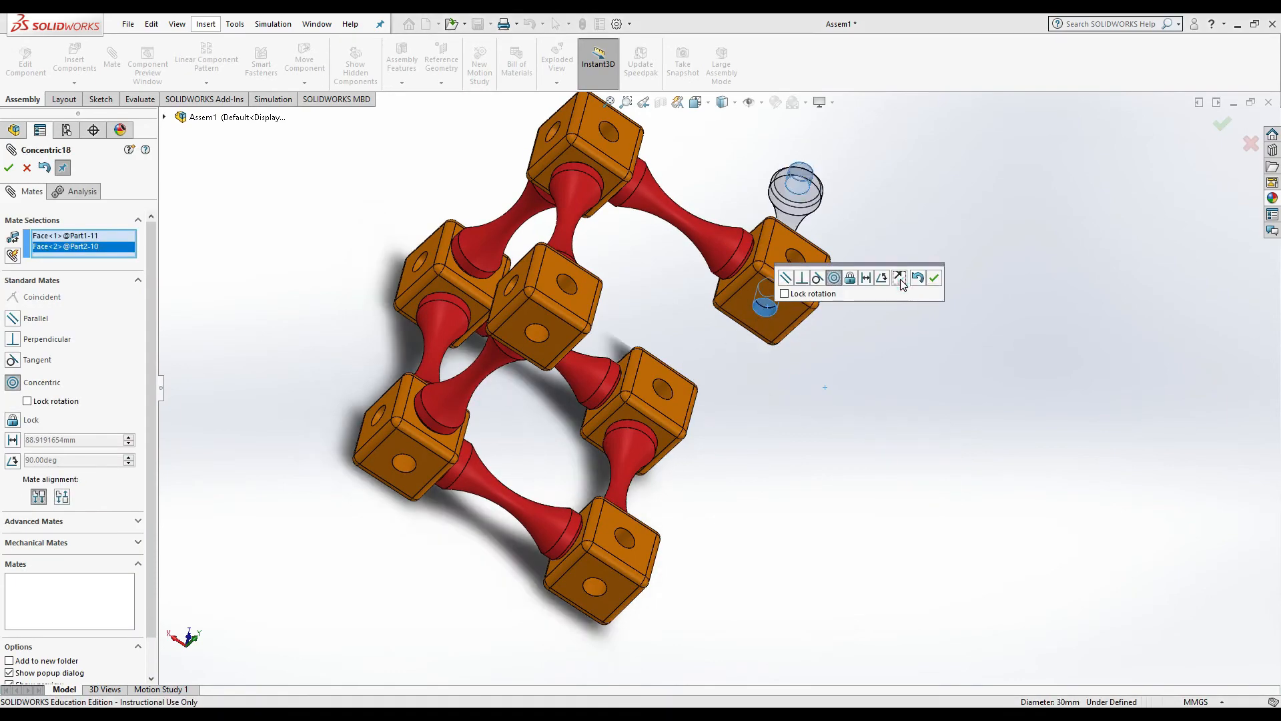
pyautogui.click(933, 278)
# Mate the roller's shoulder face coincident with the outer cube's face
pyautogui.moveTo(934, 293); pyautogui.dragTo(68, 108, button='middle')
pyautogui.click(927, 172)
pyautogui.moveTo(927, 180); pyautogui.dragTo(858, 274, button='middle')
pyautogui.click(967, 235)
pyautogui.moveTo(968, 235); pyautogui.dragTo(702, 359, button='middle')
pyautogui.click(942, 199)
pyautogui.click(703, 360)
pyautogui.click(857, 383)
pyautogui.scroll(2, 807, 316)
pyautogui.click(8, 168)
# Insert the eighth Part2 cube and mate its hole concentric with the projecting roller's free pin
pyautogui.click(74, 60)
pyautogui.click(32, 329)
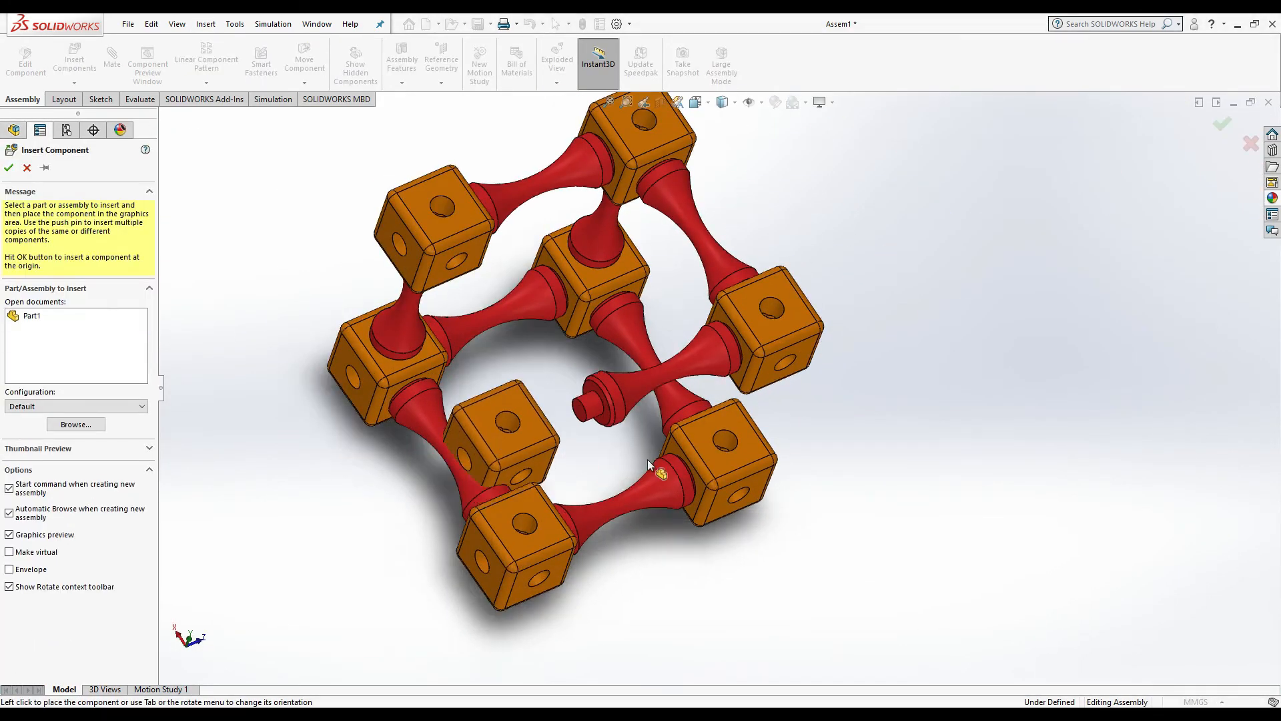
pyautogui.click(647, 459)
pyautogui.moveTo(647, 459); pyautogui.dragTo(507, 374, button='middle')
pyautogui.click(112, 60)
pyautogui.click(576, 434)
pyautogui.click(678, 350)
pyautogui.click(867, 371)
# Mate the eighth cube's face coincident with the projecting roller's shoulder face
pyautogui.click(478, 371)
pyautogui.scroll(-3, 486, 370)
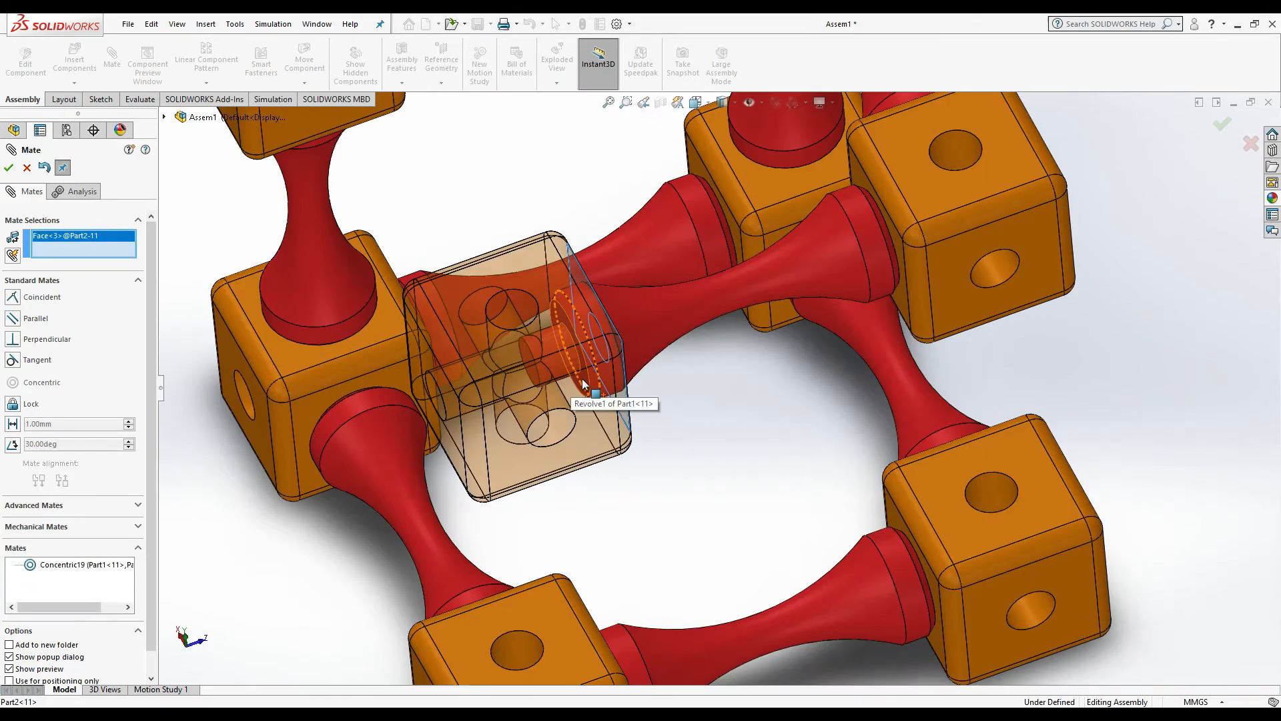
pyautogui.click(583, 385)
pyautogui.click(749, 404)
pyautogui.scroll(3, 743, 398)
pyautogui.moveTo(667, 374); pyautogui.dragTo(742, 398, button='middle')
pyautogui.click(9, 167)
# Insert a Part1 roller and mate its end pin concentric with the side hole of the cube facing the eighth cube
pyautogui.click(74, 60)
pyautogui.click(32, 316)
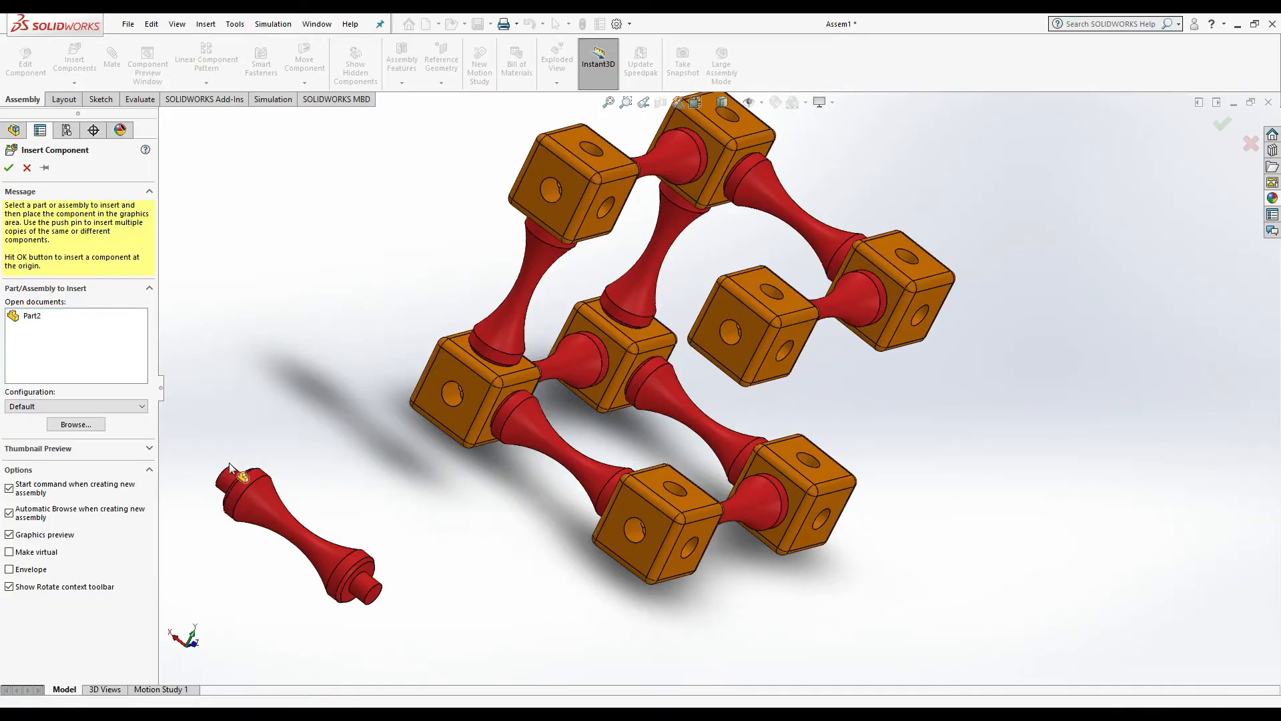
pyautogui.click(230, 462)
pyautogui.click(109, 67)
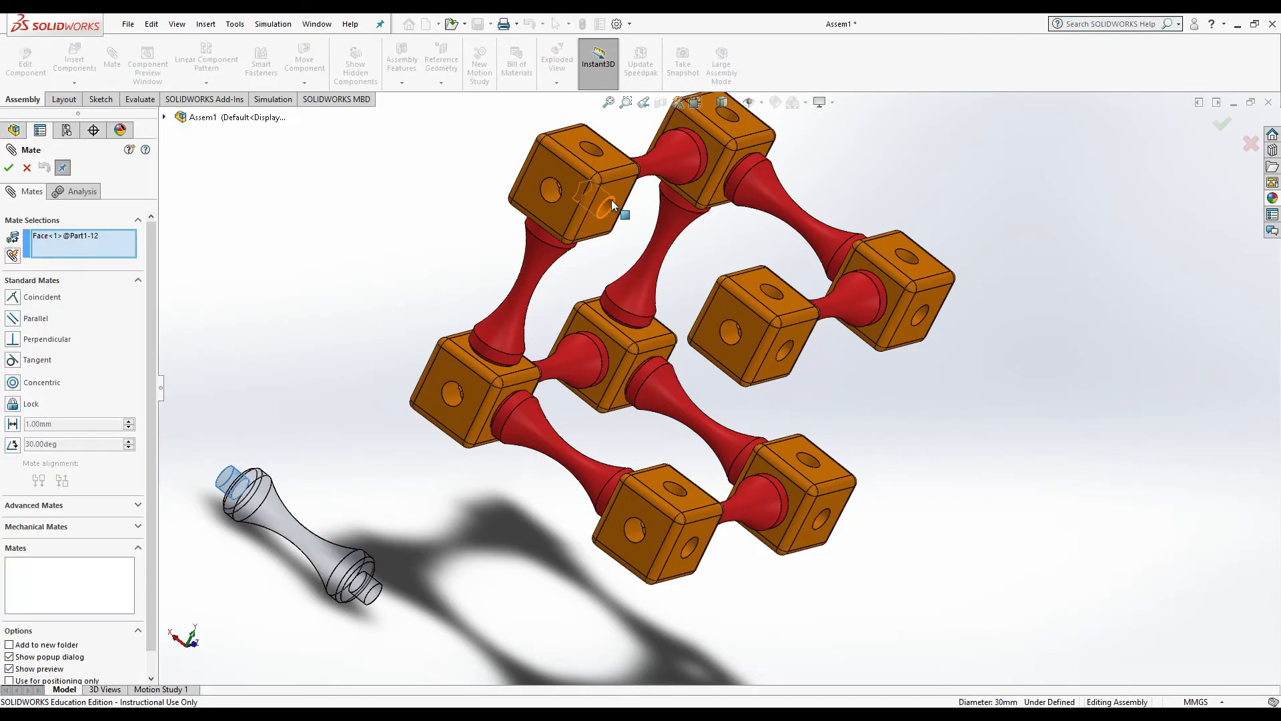
pyautogui.click(639, 225)
pyautogui.click(616, 198)
# Mate that cube's side face coincident with the inserted roller's shoulder face
pyautogui.click(625, 189)
pyautogui.moveTo(626, 189); pyautogui.dragTo(732, 267, button='middle')
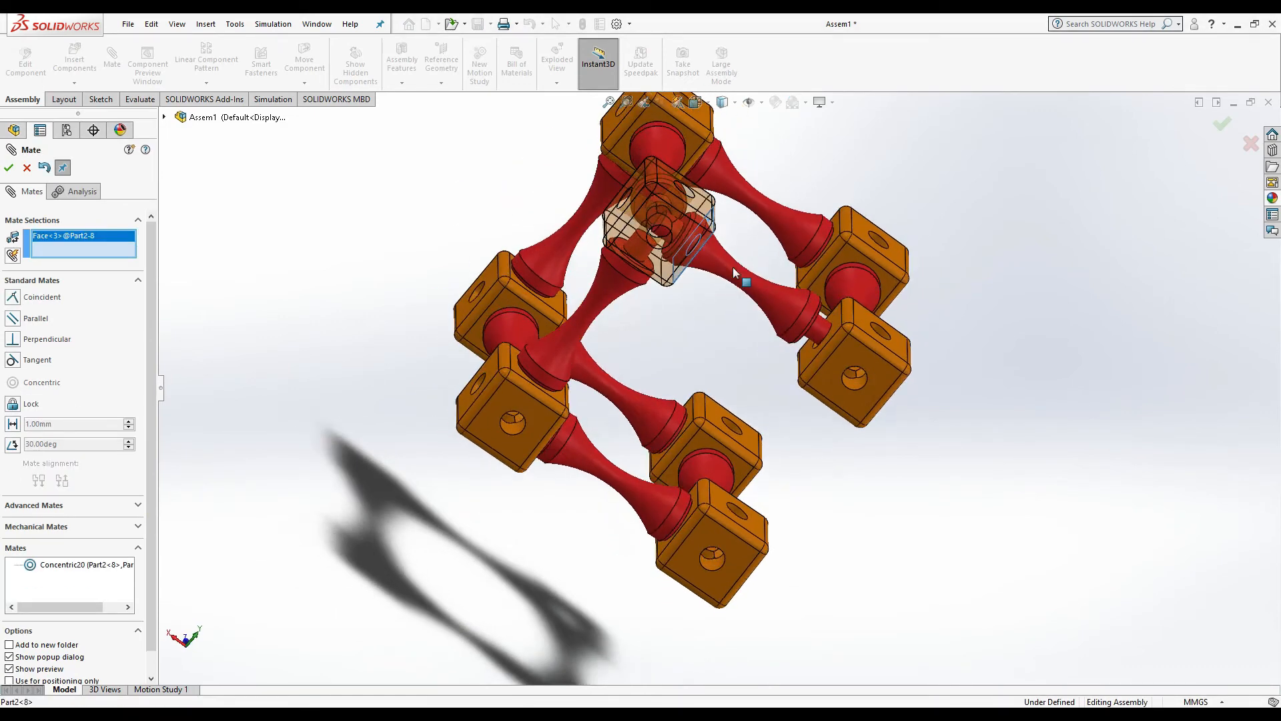
pyautogui.scroll(-4, 687, 244)
pyautogui.click(704, 260)
pyautogui.scroll(1, 797, 309)
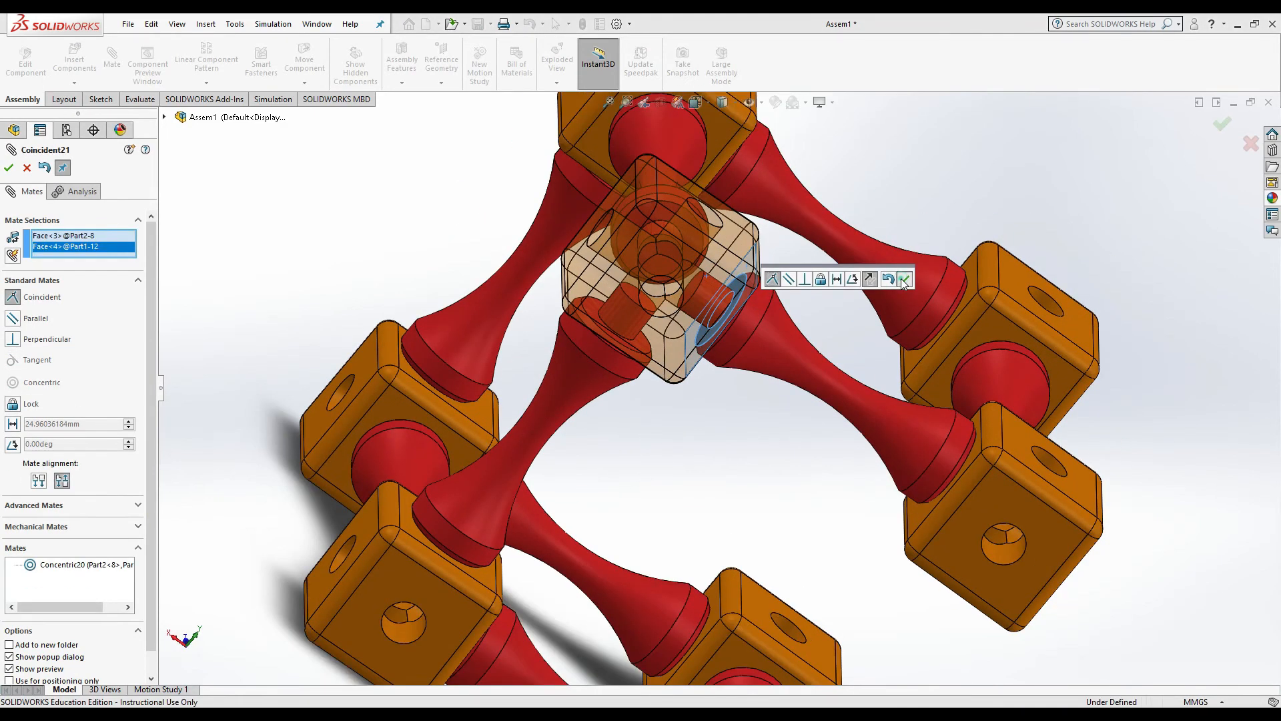
pyautogui.click(902, 279)
# Mate the eighth cube's inner face parallel to the bridging roller's other shoulder face
pyautogui.moveTo(902, 280); pyautogui.dragTo(813, 371, button='middle')
pyautogui.scroll(2, 822, 310)
pyautogui.scroll(-6, 813, 367)
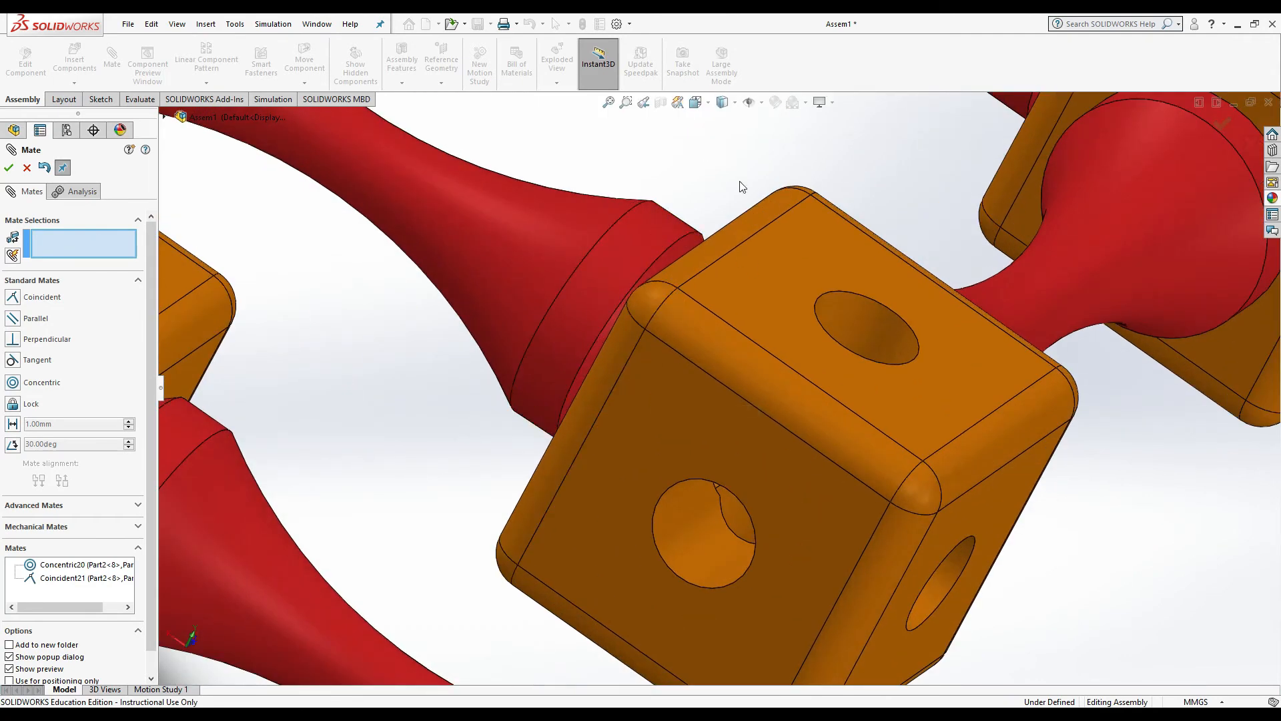
pyautogui.moveTo(741, 187); pyautogui.dragTo(755, 238, button='middle')
pyautogui.click(889, 338)
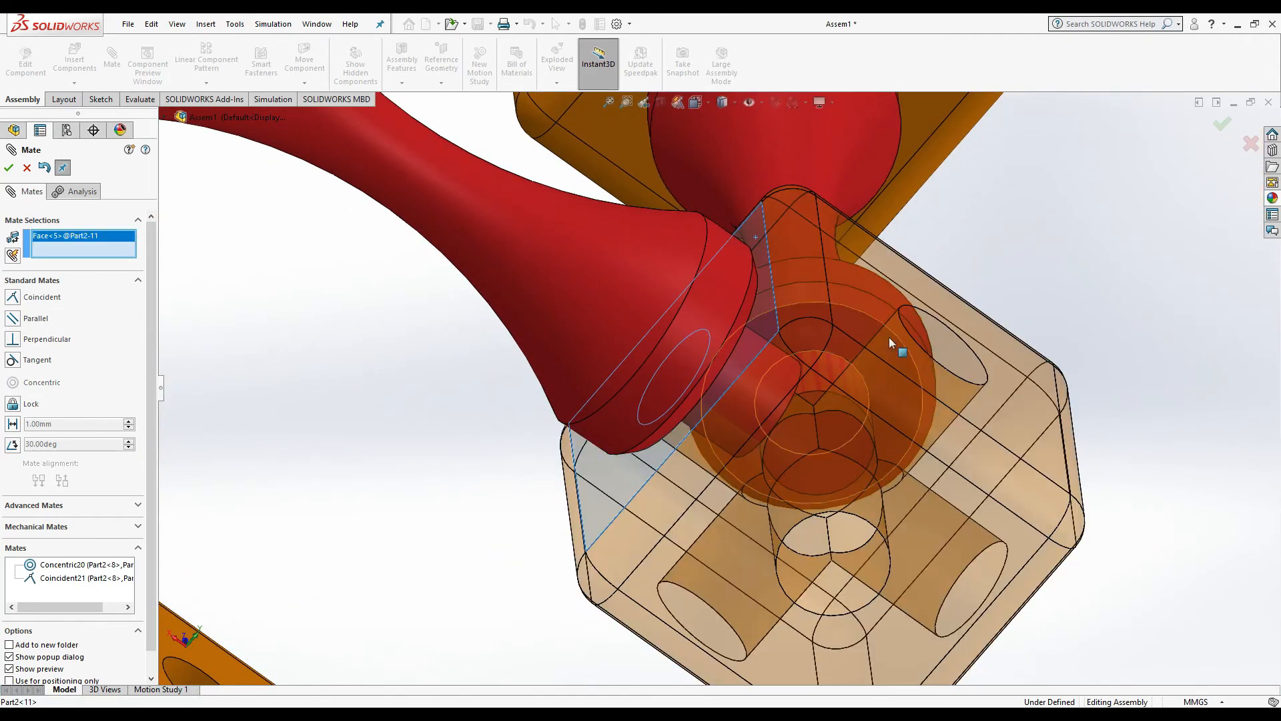
pyautogui.moveTo(888, 337); pyautogui.dragTo(684, 299, button='middle')
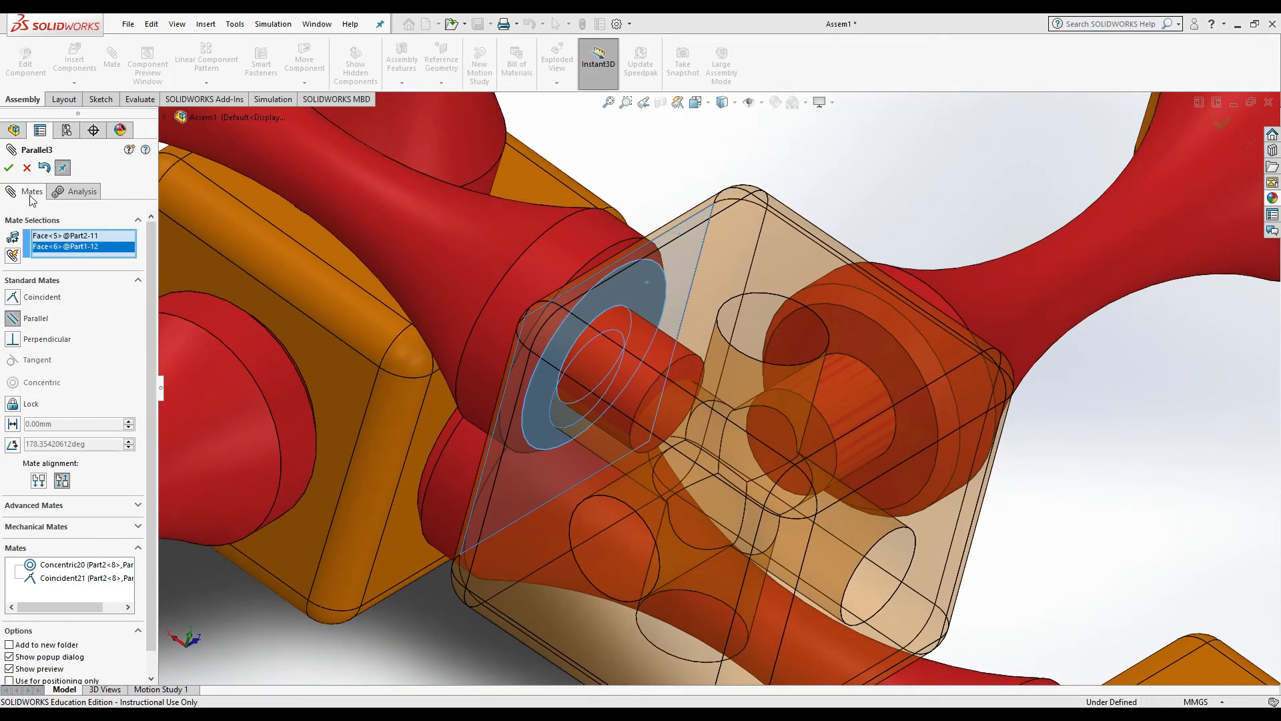
pyautogui.click(9, 167)
pyautogui.scroll(5, 689, 375)
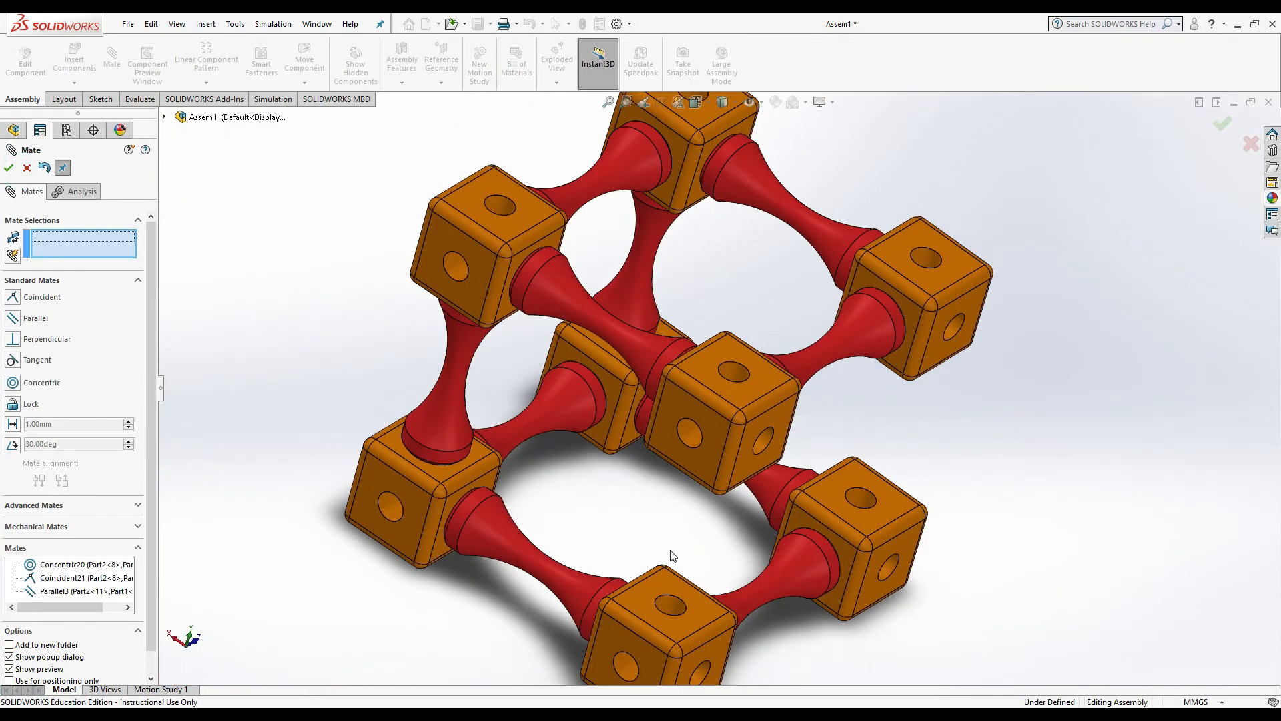
pyautogui.moveTo(672, 555); pyautogui.dragTo(2, 34, button='middle')
pyautogui.click(23, 168)
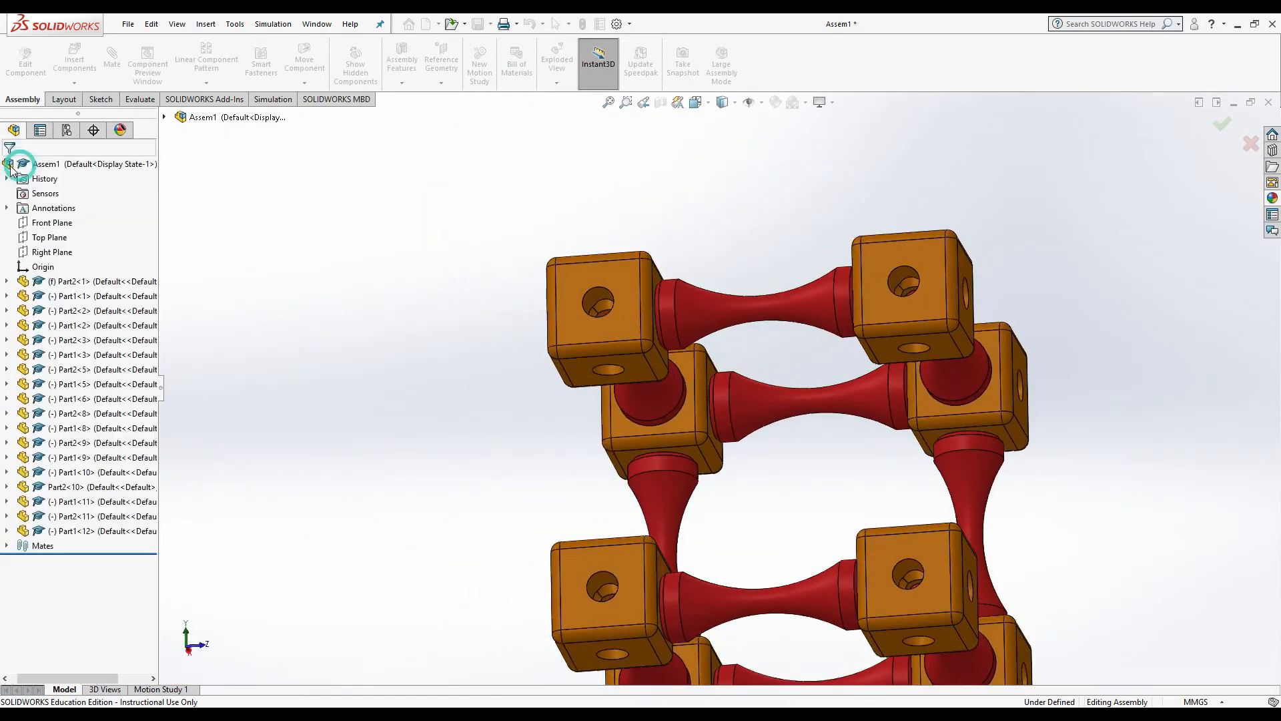
# Insert a Part1 roller and mate its end pin concentric with the eighth cube's open hole, flipping the mate alignment
pyautogui.click(63, 52)
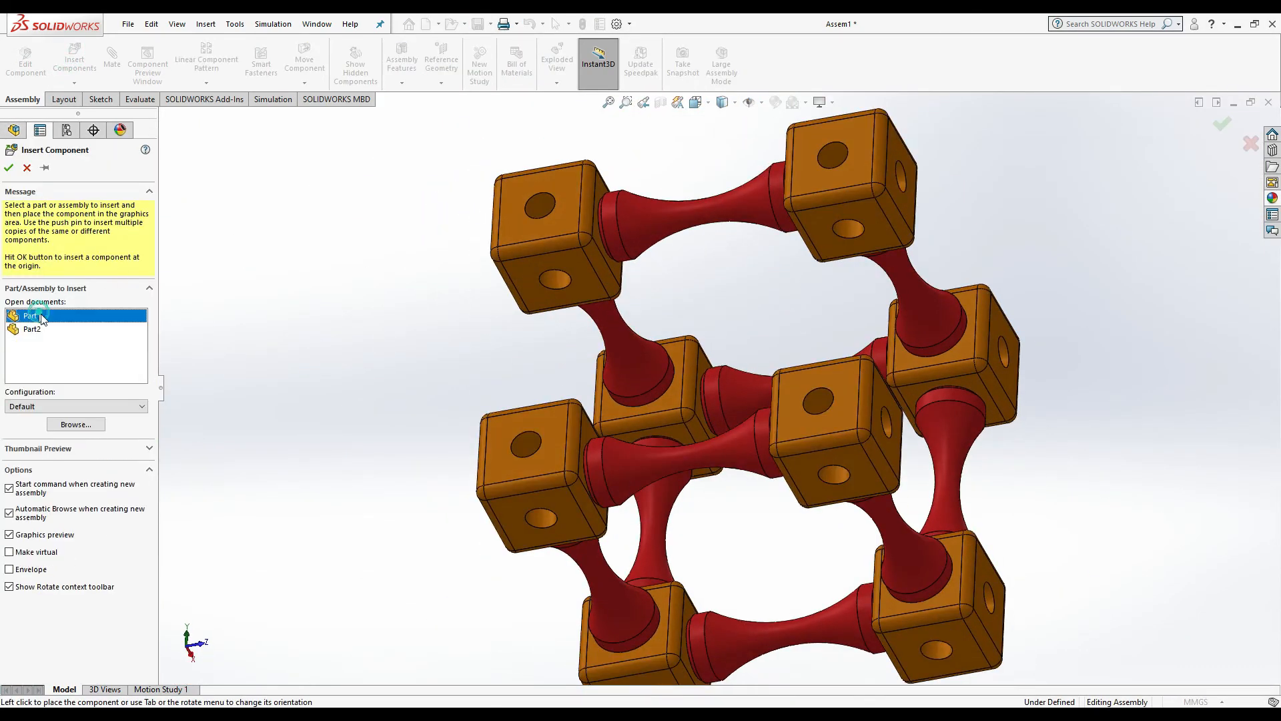
pyautogui.click(373, 362)
pyautogui.click(343, 307)
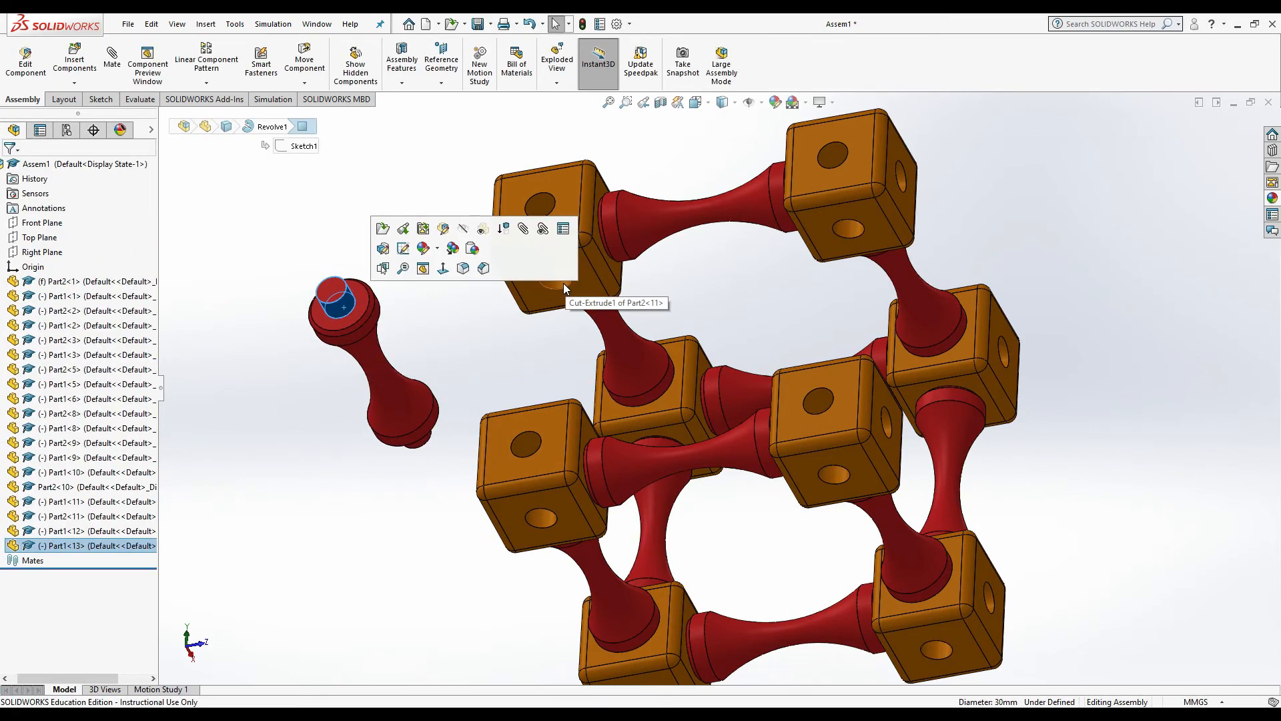
pyautogui.click(563, 283)
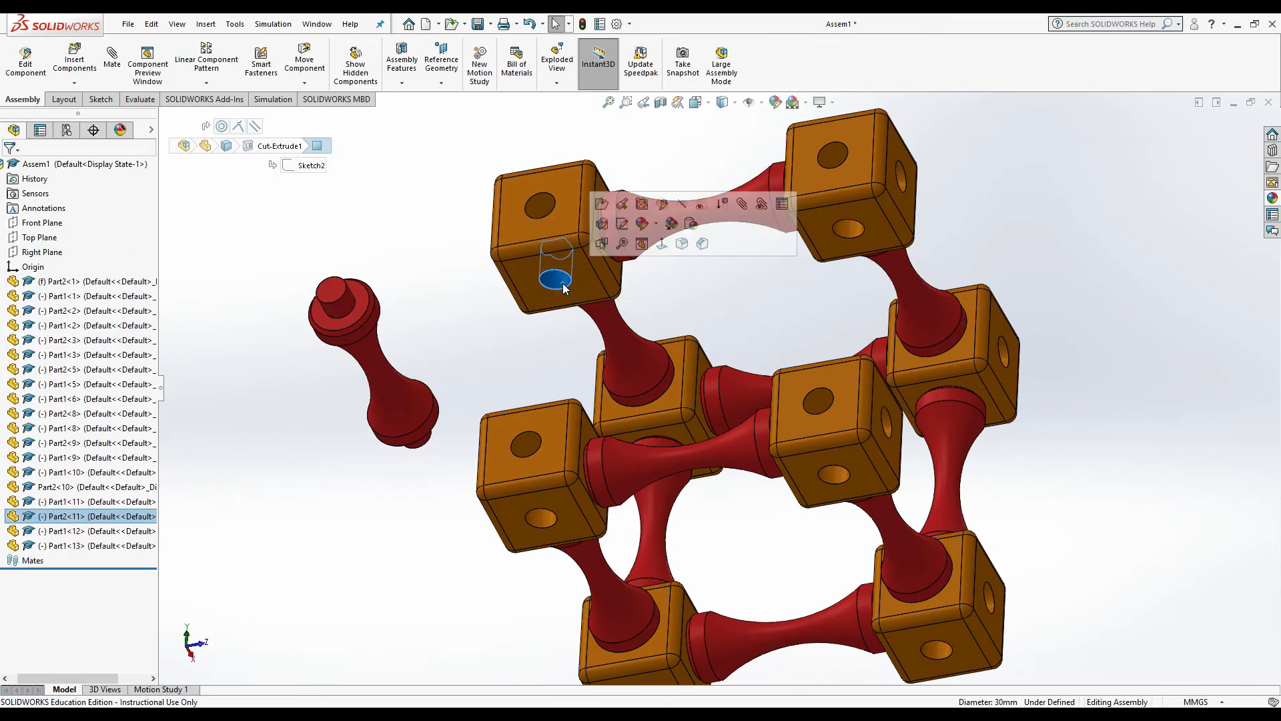
pyautogui.click(346, 301)
pyautogui.scroll(3, 404, 270)
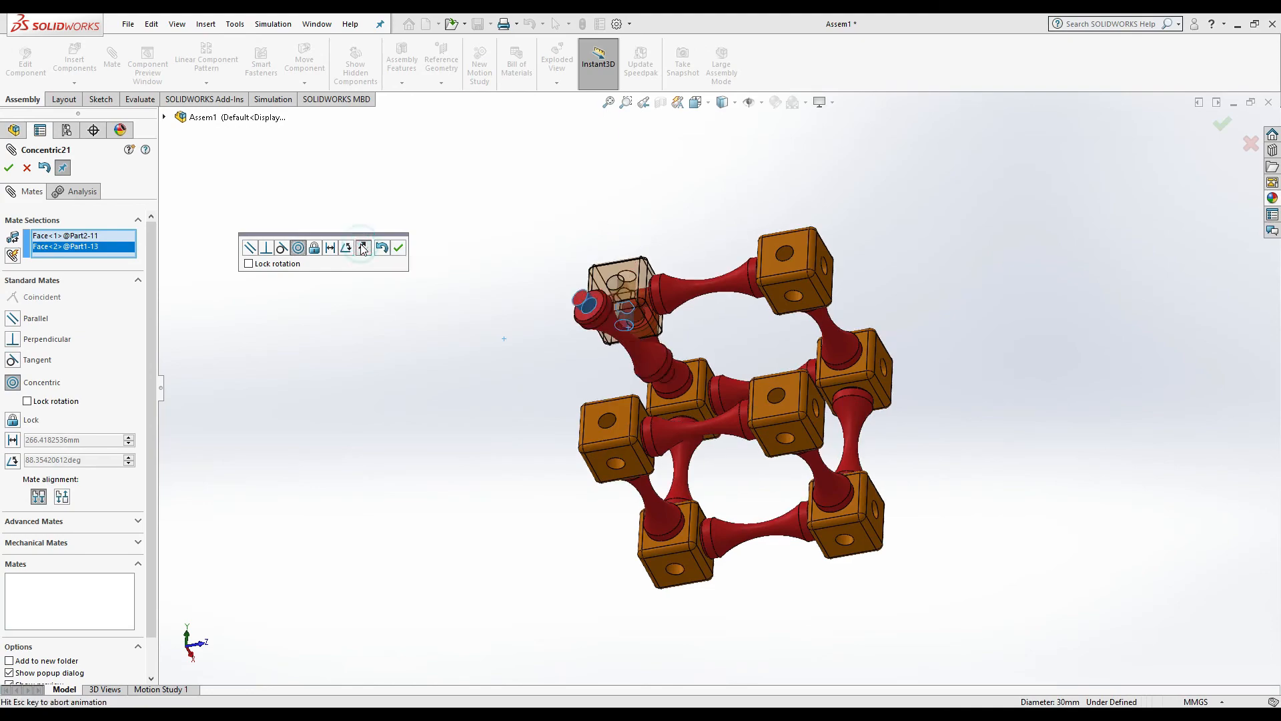
pyautogui.scroll(-3, 487, 410)
pyautogui.moveTo(486, 410); pyautogui.dragTo(668, 334, button='middle')
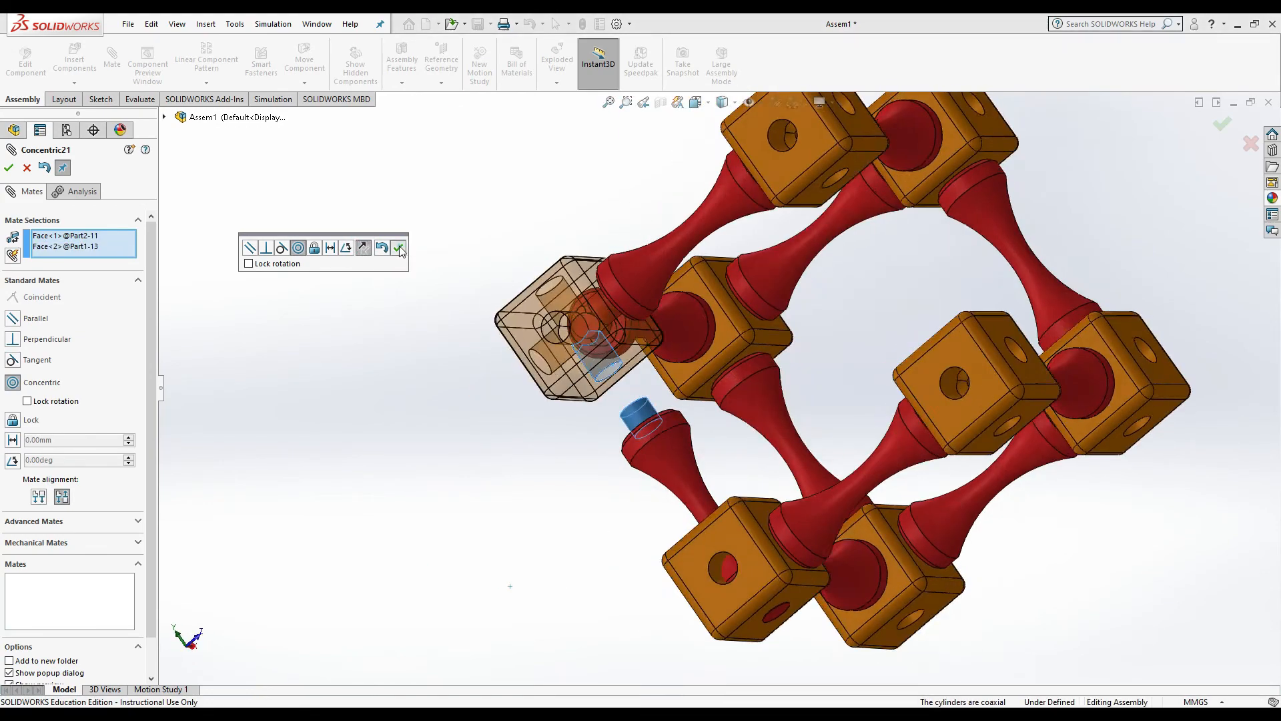
pyautogui.click(397, 247)
# Mate the roller's shoulder face coincident with the adjoining cube face and close the Mate command
pyautogui.click(741, 467)
pyautogui.moveTo(740, 467); pyautogui.dragTo(813, 494, button='middle')
pyautogui.click(787, 509)
pyautogui.click(575, 592)
pyautogui.press('Escape')
# Insert the last Part1 roller and mate it concentric with the open side hole of the upper corner cube
pyautogui.moveTo(575, 591); pyautogui.dragTo(666, 373, button='middle')
pyautogui.scroll(-3, 947, 578)
pyautogui.scroll(3, 770, 475)
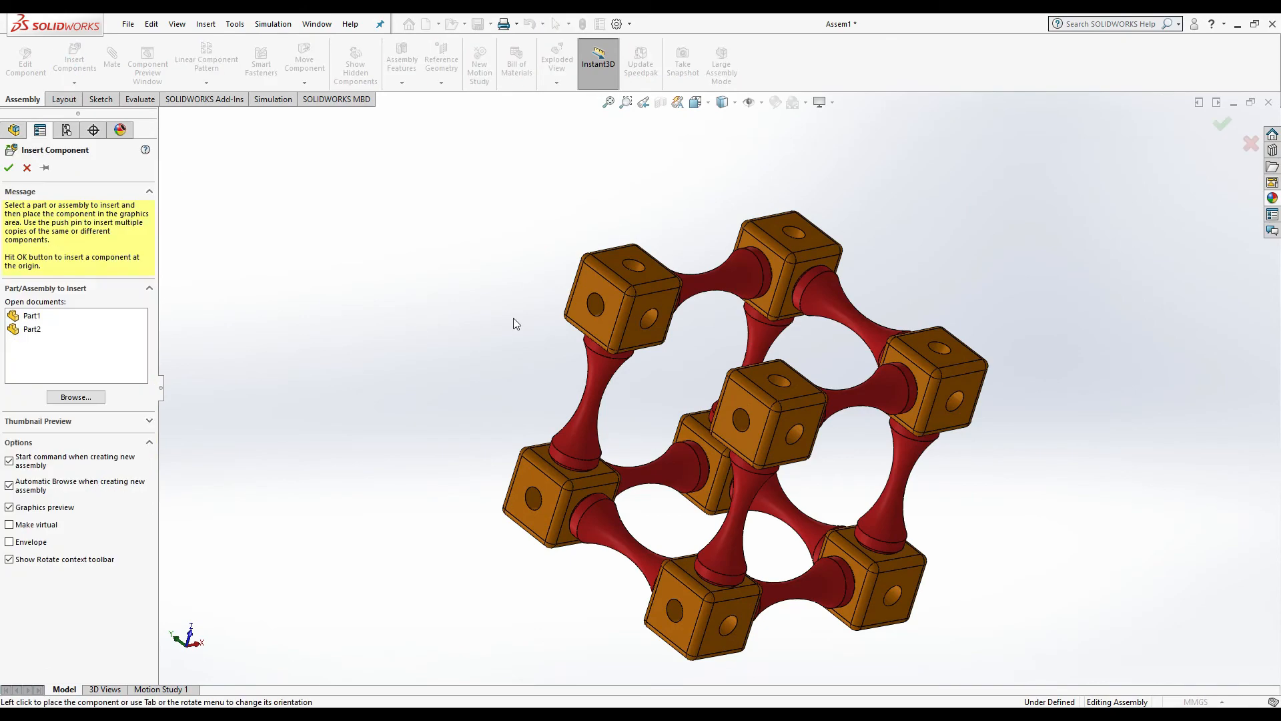
pyautogui.click(35, 325)
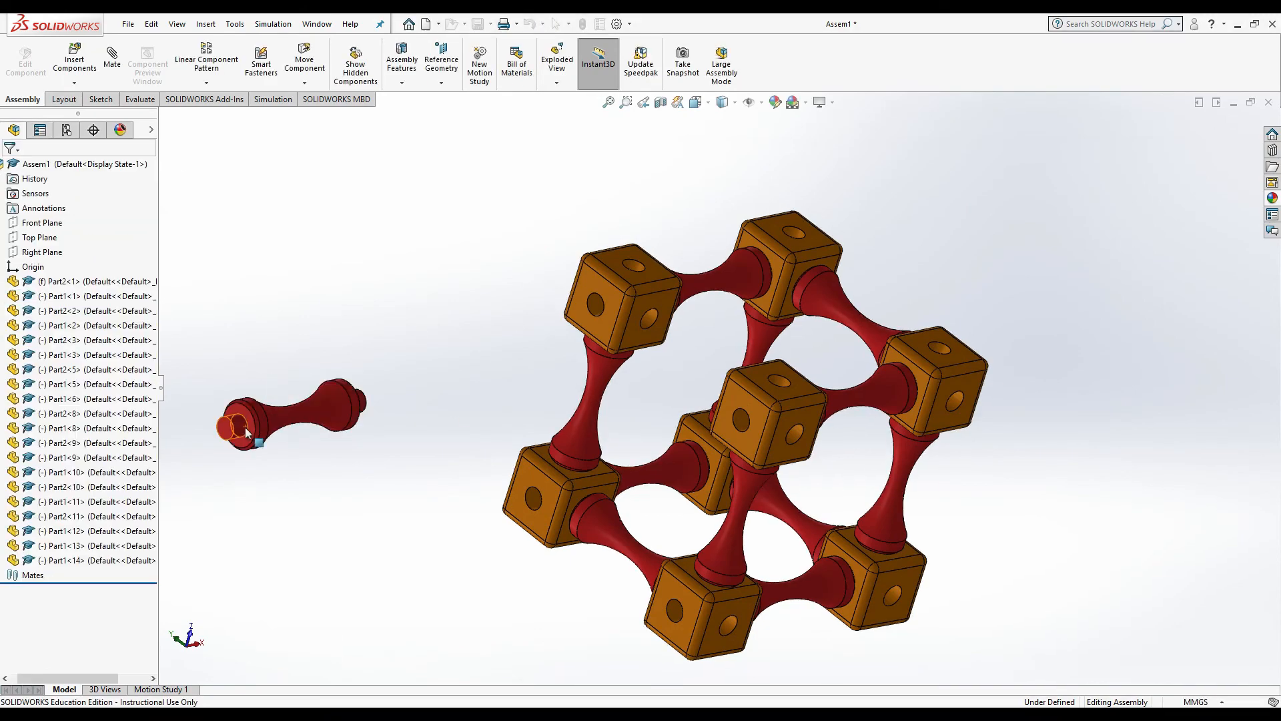
pyautogui.click(112, 59)
pyautogui.click(651, 314)
pyautogui.rightClick(661, 300)
# Mate the last roller's shoulder face coincident with the upper corner cube's side face
pyautogui.click(659, 301)
pyautogui.moveTo(658, 301); pyautogui.dragTo(939, 343, button='middle')
pyautogui.scroll(-3, 939, 343)
pyautogui.click(686, 386)
pyautogui.click(1145, 327)
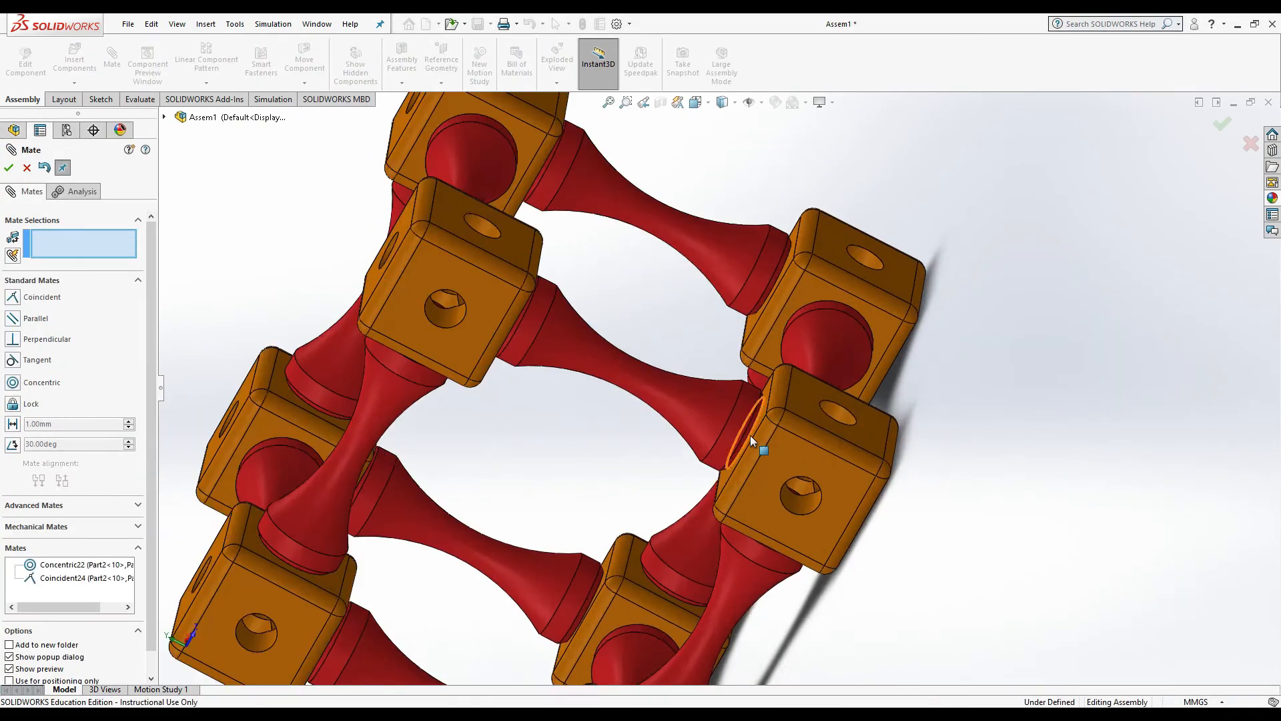
# Mate the remaining unattached roller shoulder faces to the facing cube faces to close the frame
pyautogui.moveTo(750, 435); pyautogui.dragTo(835, 403, button='middle')
pyautogui.scroll(-1, 836, 403)
pyautogui.click(835, 403)
pyautogui.click(828, 434)
pyautogui.scroll(3, 672, 458)
pyautogui.scroll(-2, 884, 550)
pyautogui.moveTo(910, 628); pyautogui.dragTo(836, 534, button='middle')
pyautogui.click(881, 552)
pyautogui.scroll(2, 835, 534)
pyautogui.click(788, 489)
pyautogui.click(991, 650)
pyautogui.scroll(3, 991, 650)
pyautogui.moveTo(947, 653); pyautogui.dragTo(795, 491, button='middle')
pyautogui.scroll(2, 790, 377)
pyautogui.press('Escape')
pyautogui.scroll(-3, 790, 378)
pyautogui.moveTo(955, 563); pyautogui.dragTo(1143, 323, button='middle')
pyautogui.moveTo(849, 594); pyautogui.dragTo(874, 486, button='middle')
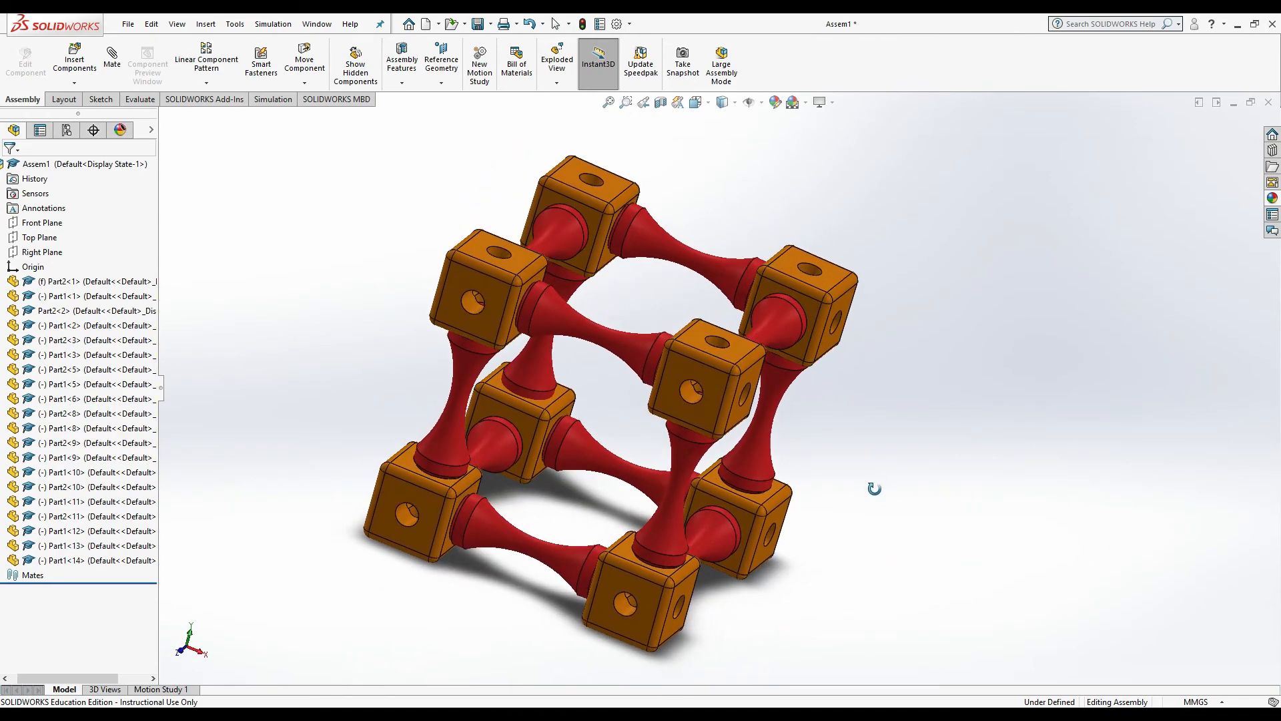
pyautogui.scroll(-3, 731, 517)
pyautogui.scroll(5, 731, 514)
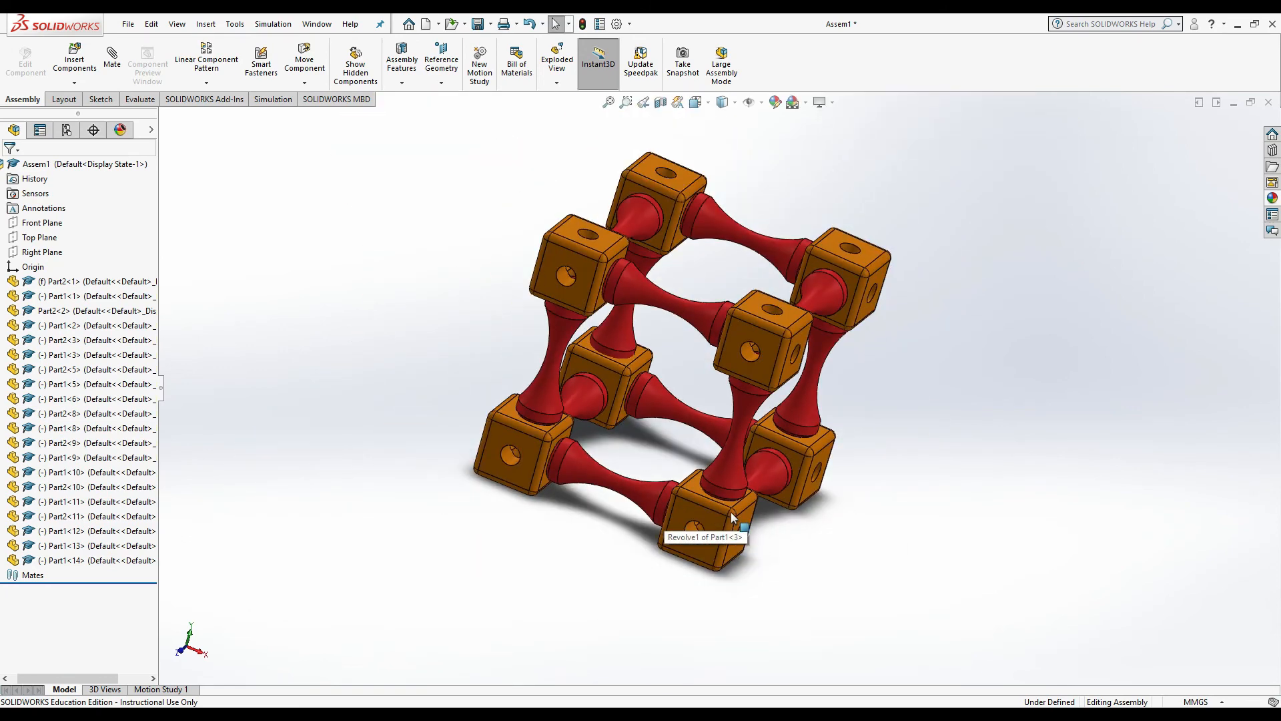